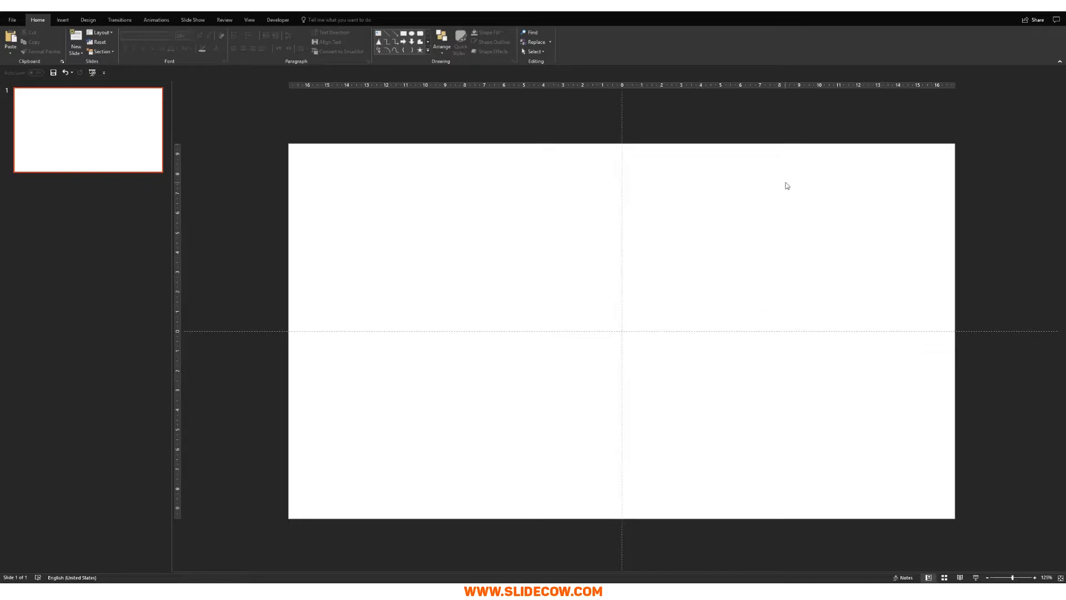
# Paste the copied city skyline photo onto the blank slide
pyautogui.hotkey('ctrl', 'v')
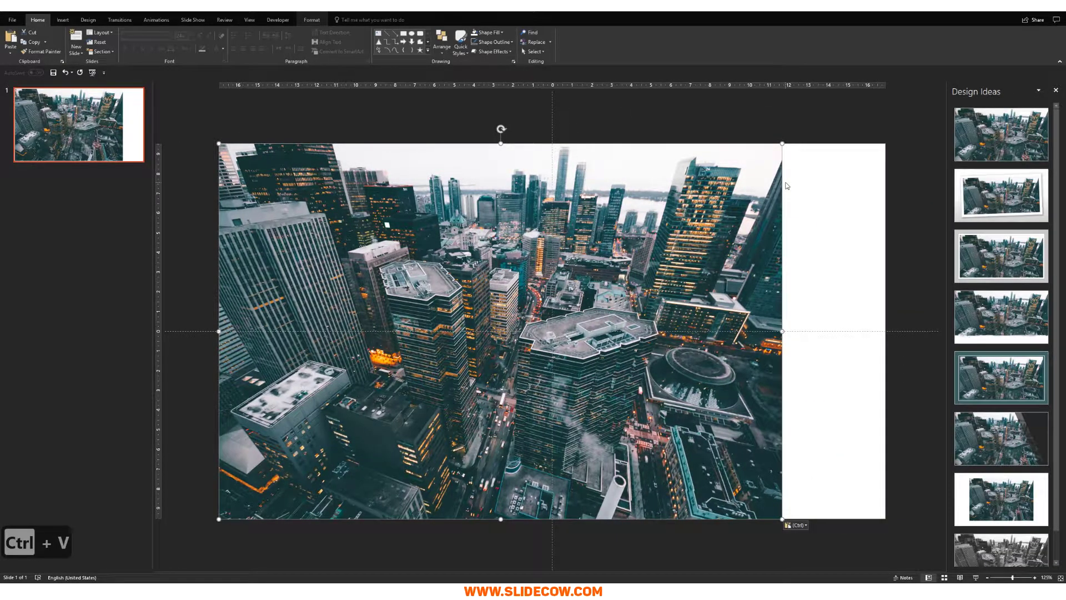
# Dismiss Design Ideas and enlarge the city photo to span the slide width
pyautogui.click(1055, 90)
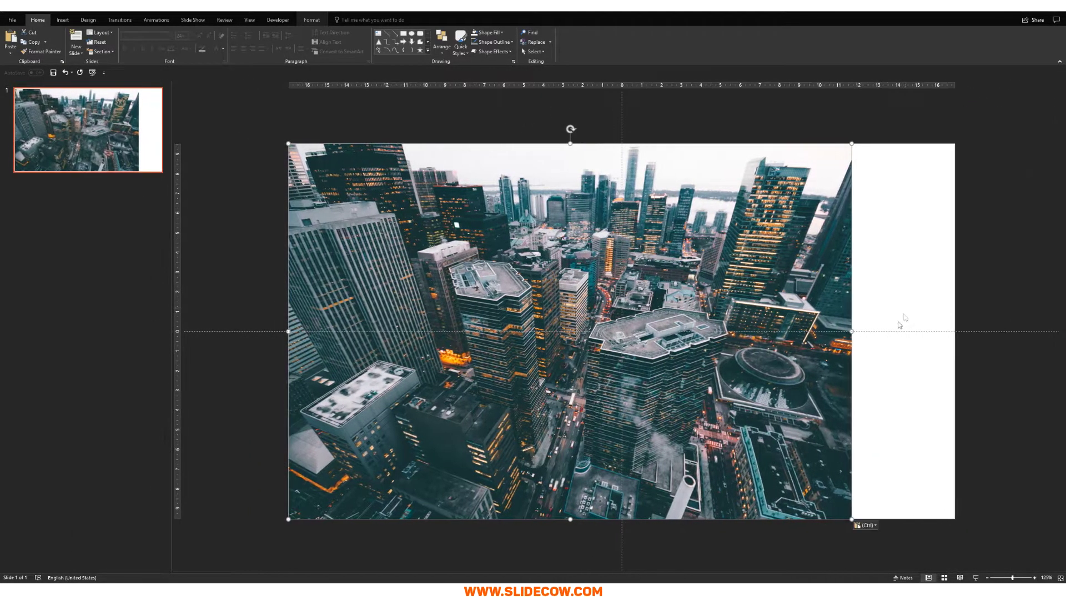
pyautogui.scroll(-5, 782, 460)
pyautogui.moveTo(761, 444); pyautogui.dragTo(809, 489)
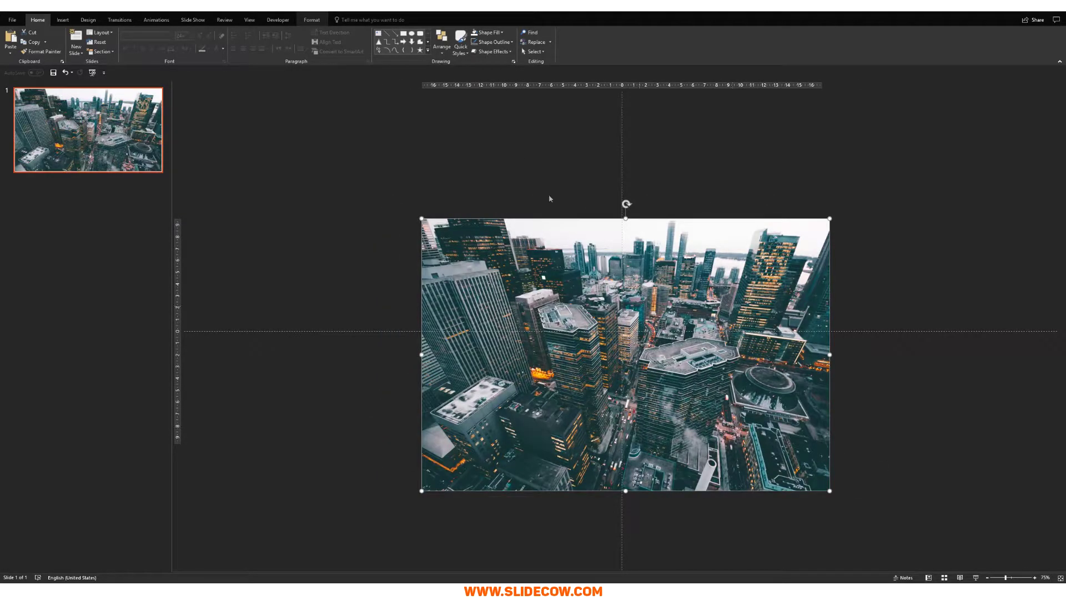
# Crop the photo's right and bottom edges to the slide edges
pyautogui.click(322, 24)
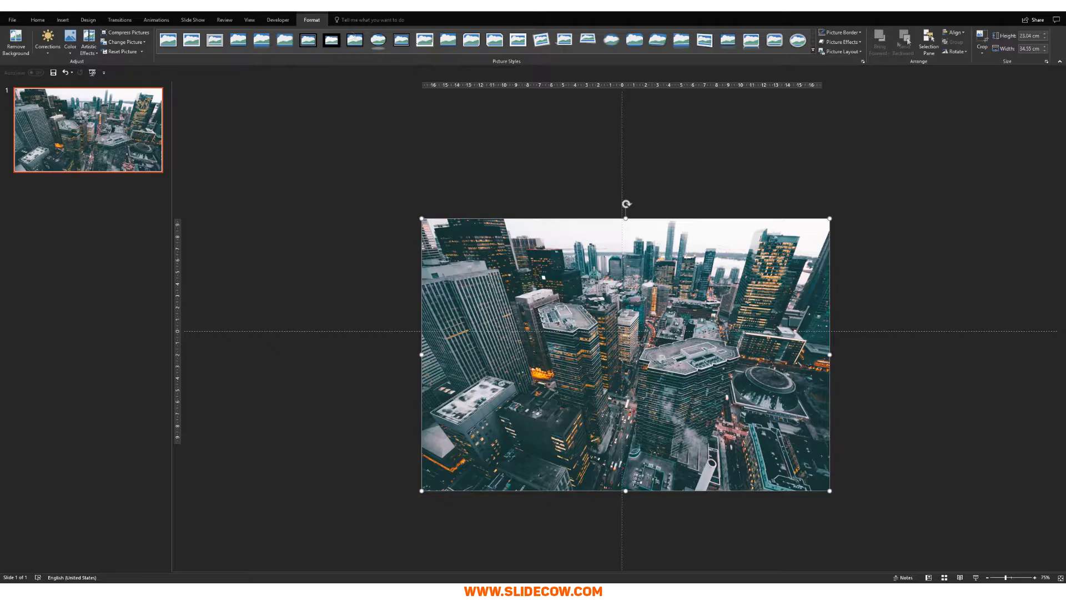
pyautogui.click(981, 42)
pyautogui.scroll(3, 883, 305)
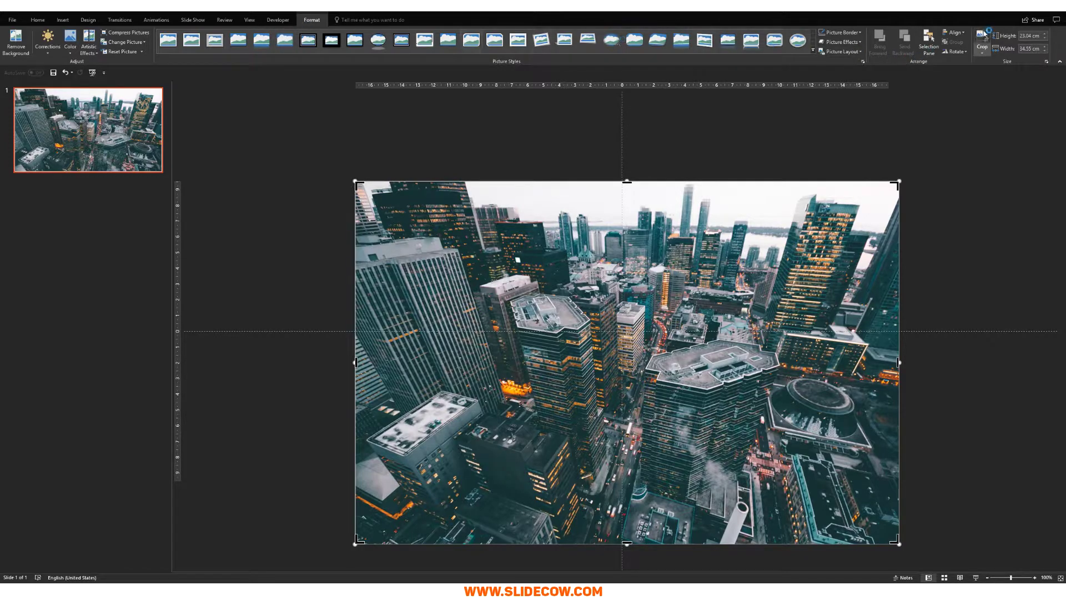
pyautogui.moveTo(899, 365)
pyautogui.mouseDown()
pyautogui.moveTo(846, 372)
pyautogui.moveTo(889, 371)
pyautogui.mouseUp()
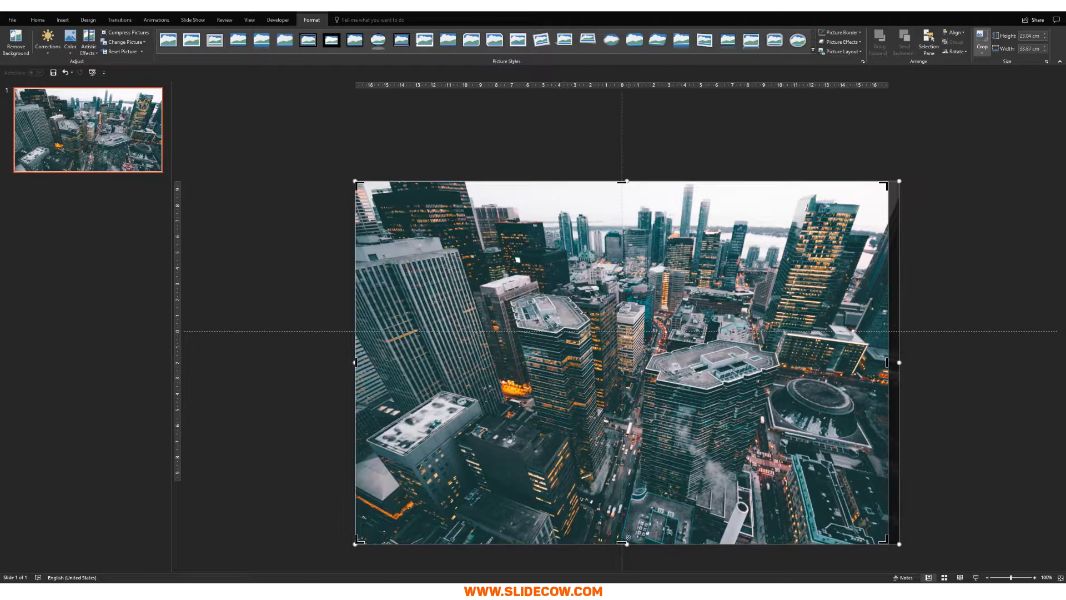
pyautogui.moveTo(620, 542); pyautogui.dragTo(621, 480)
pyautogui.click(935, 483)
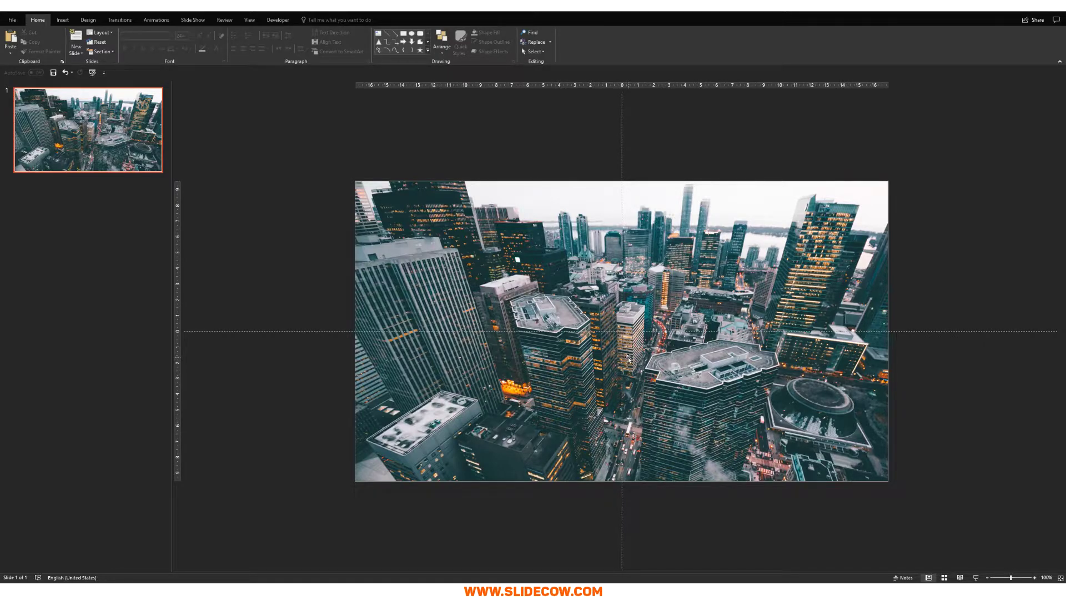
pyautogui.click(63, 20)
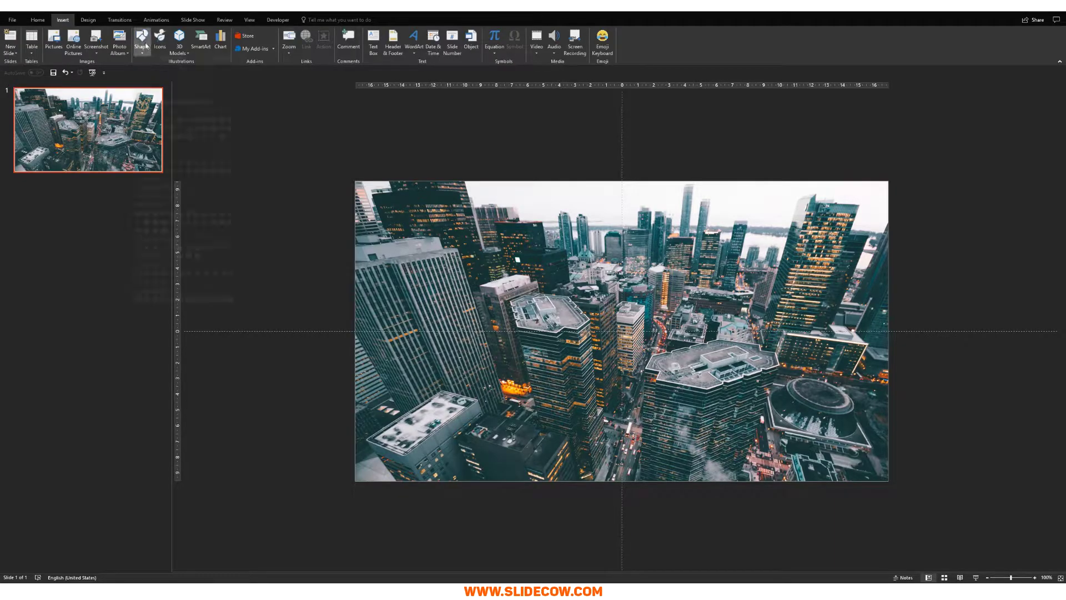
# Draw a black rectangle with no outline covering the whole photo
pyautogui.click(142, 39)
pyautogui.click(143, 114)
pyautogui.moveTo(353, 179); pyautogui.dragTo(889, 480)
pyautogui.click(305, 42)
pyautogui.click(311, 115)
pyautogui.click(302, 32)
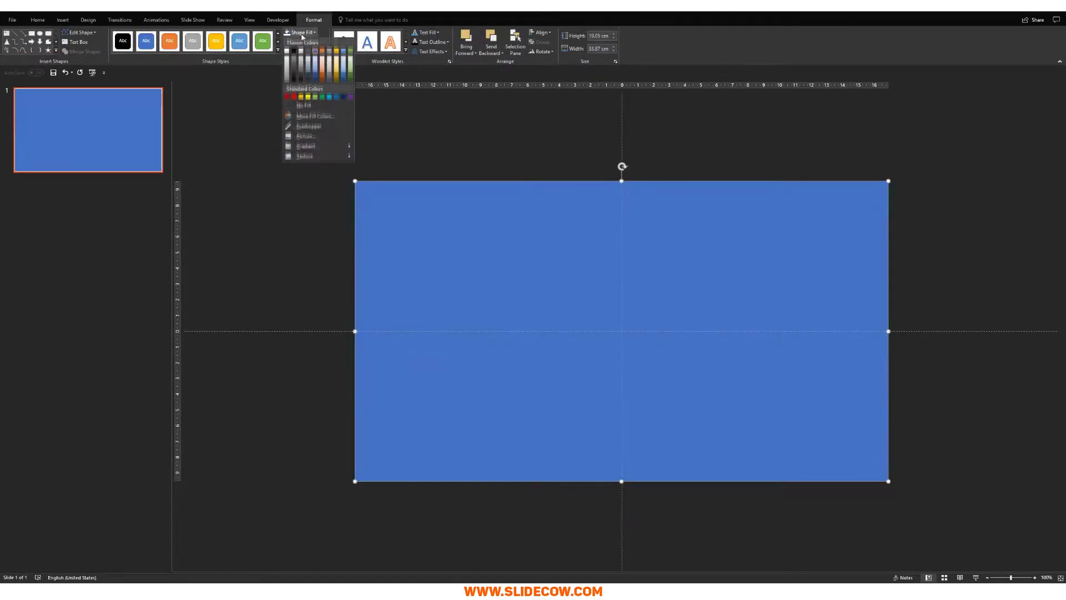
pyautogui.click(293, 54)
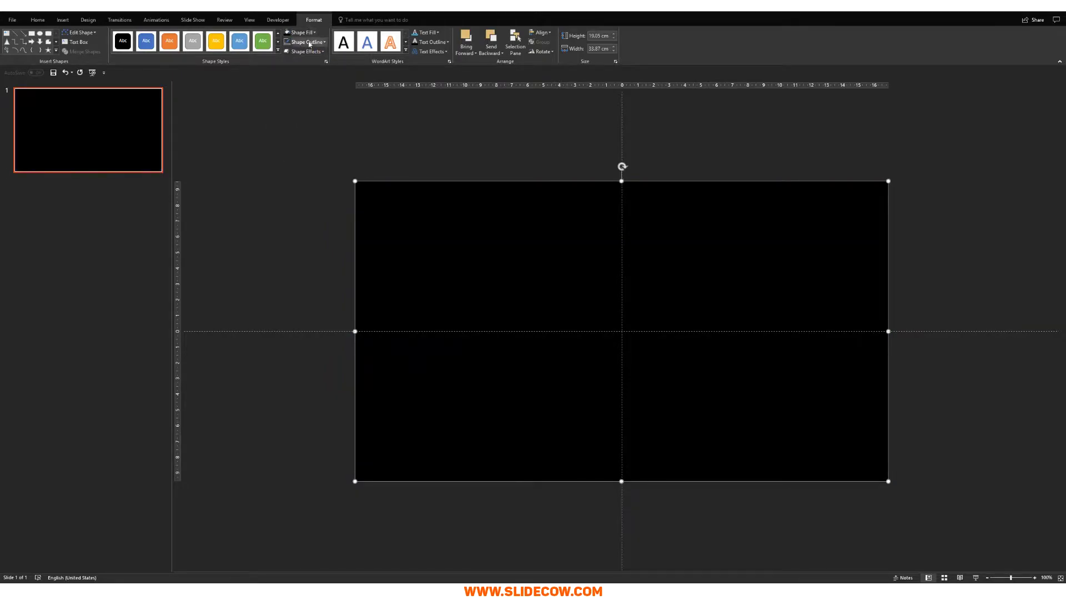
# Try 50% and then 20% transparency on the rectangle's black fill
pyautogui.click(312, 33)
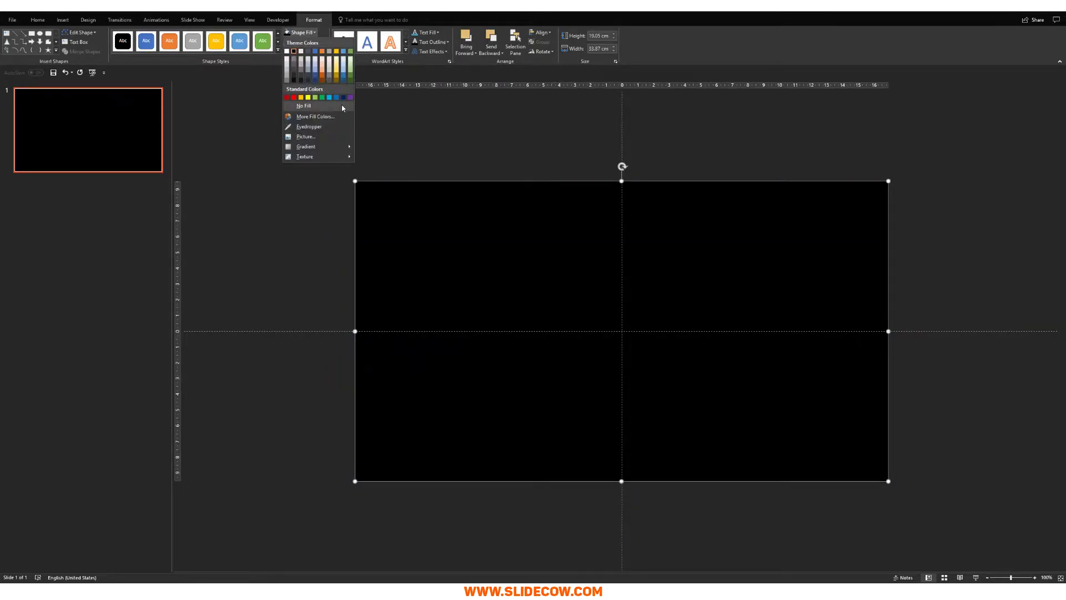
pyautogui.click(331, 117)
pyautogui.doubleClick(549, 362)
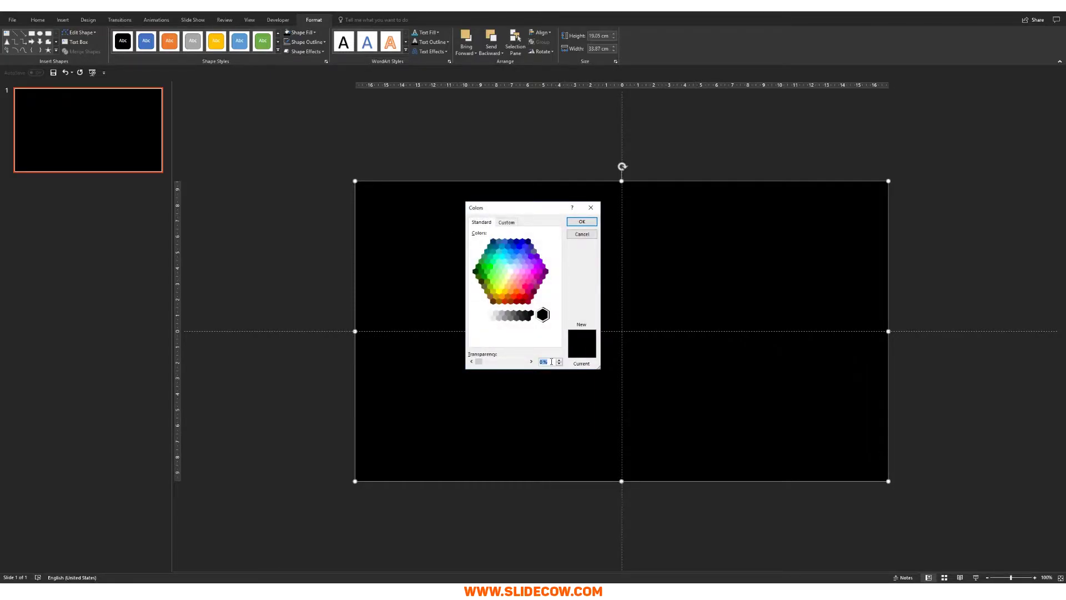
pyautogui.write('50')
pyautogui.press('Return')
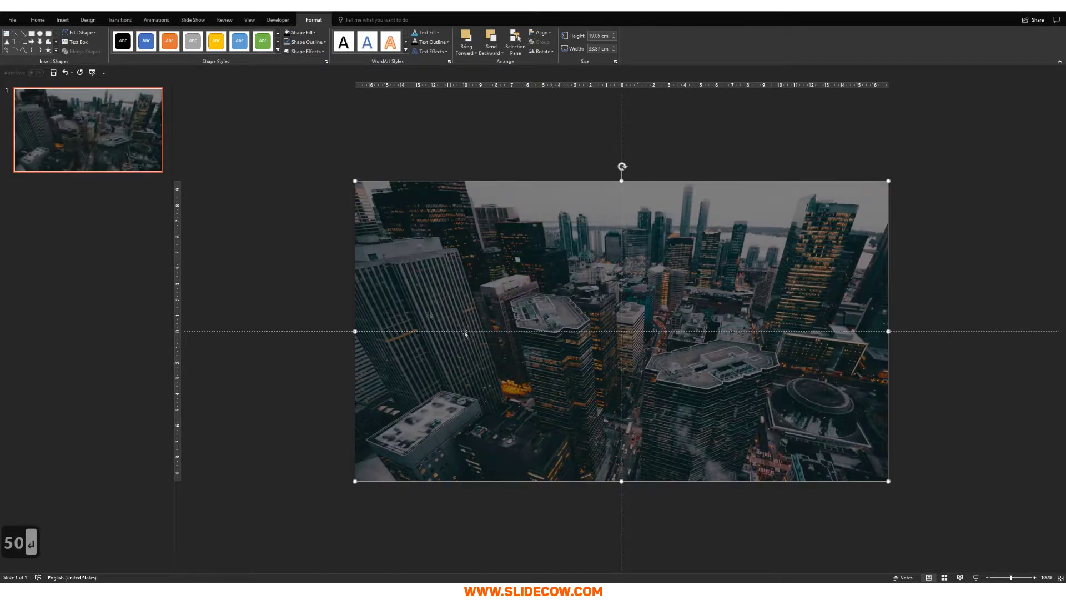
pyautogui.click(302, 32)
pyautogui.click(322, 132)
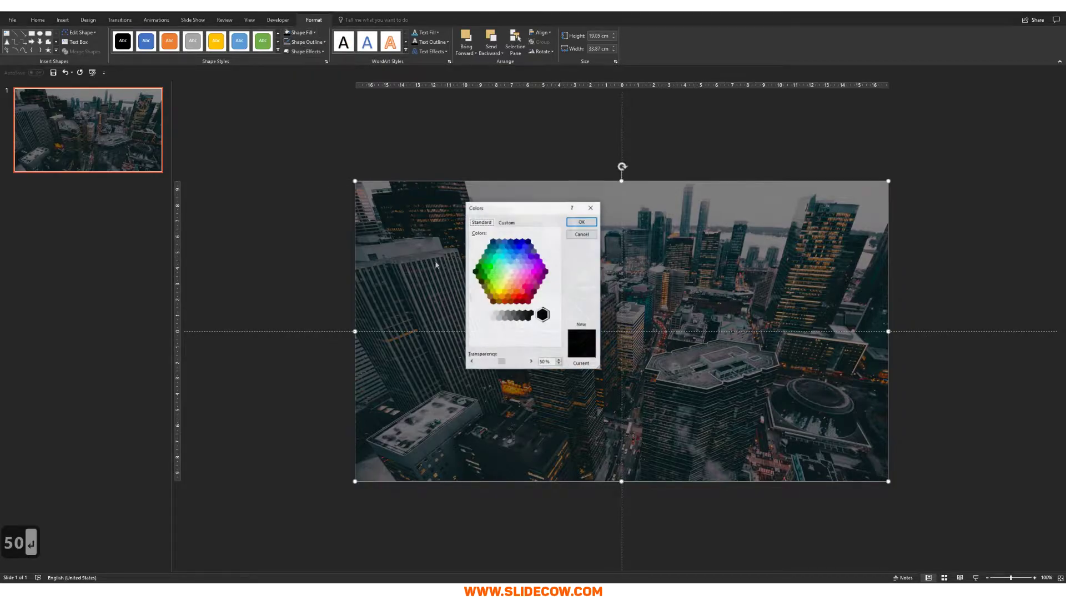
pyautogui.doubleClick(546, 361)
pyautogui.write('20')
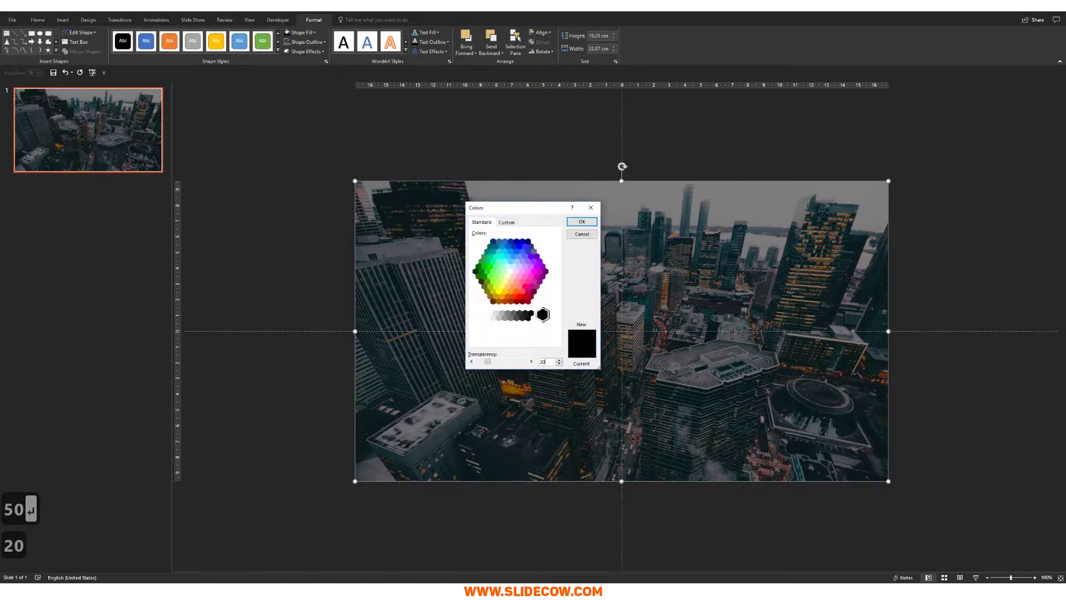
pyautogui.press('Return')
# Set the black overlay's fill transparency to 80%
pyautogui.click(302, 32)
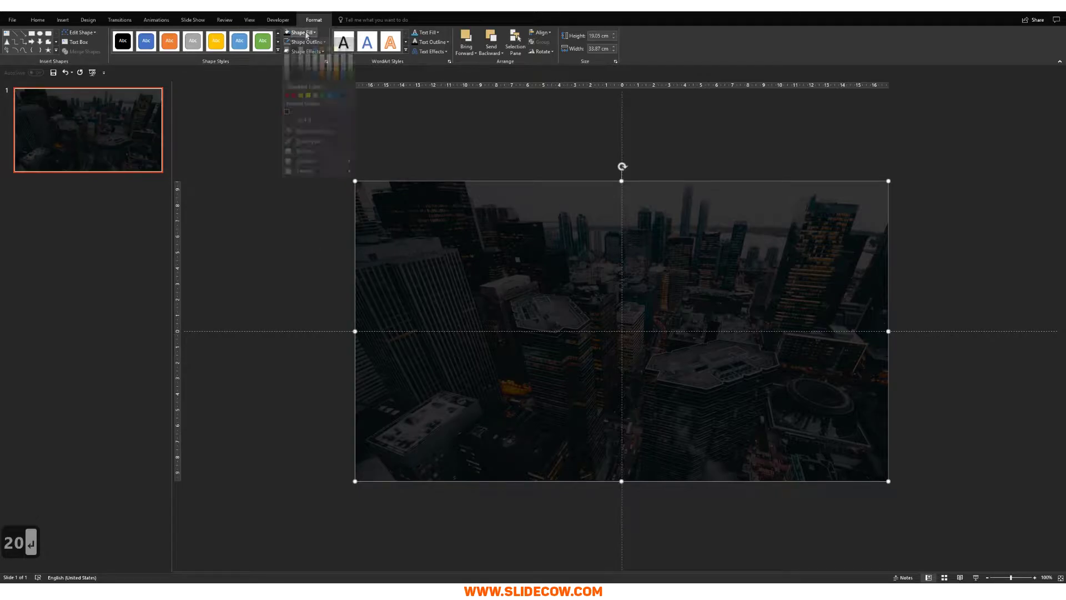
pyautogui.click(315, 133)
pyautogui.doubleClick(546, 362)
pyautogui.write('80')
pyautogui.press('Return')
pyautogui.click(912, 292)
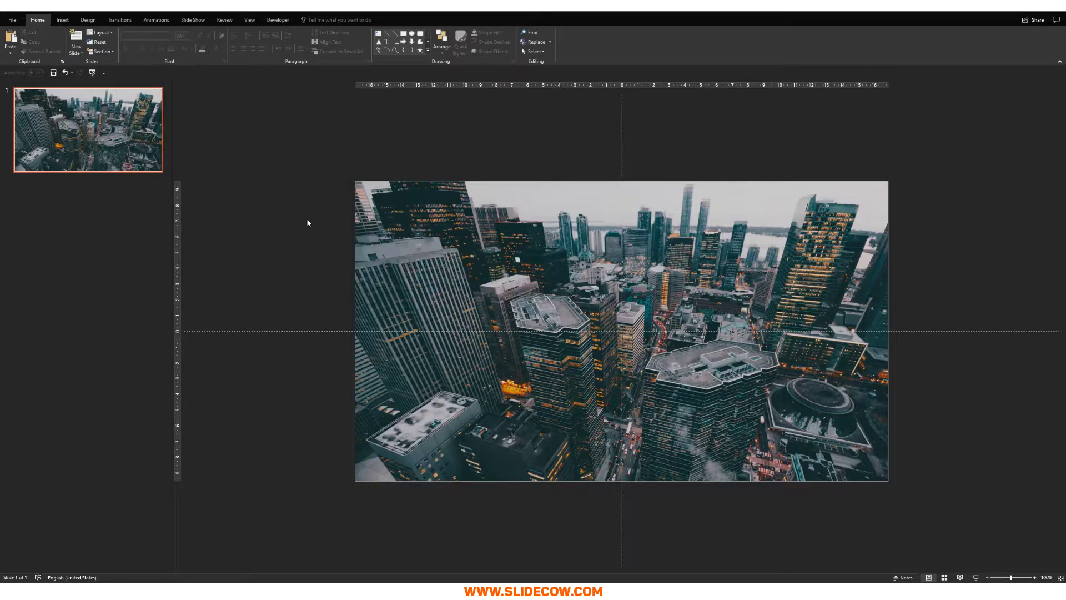
pyautogui.click(63, 20)
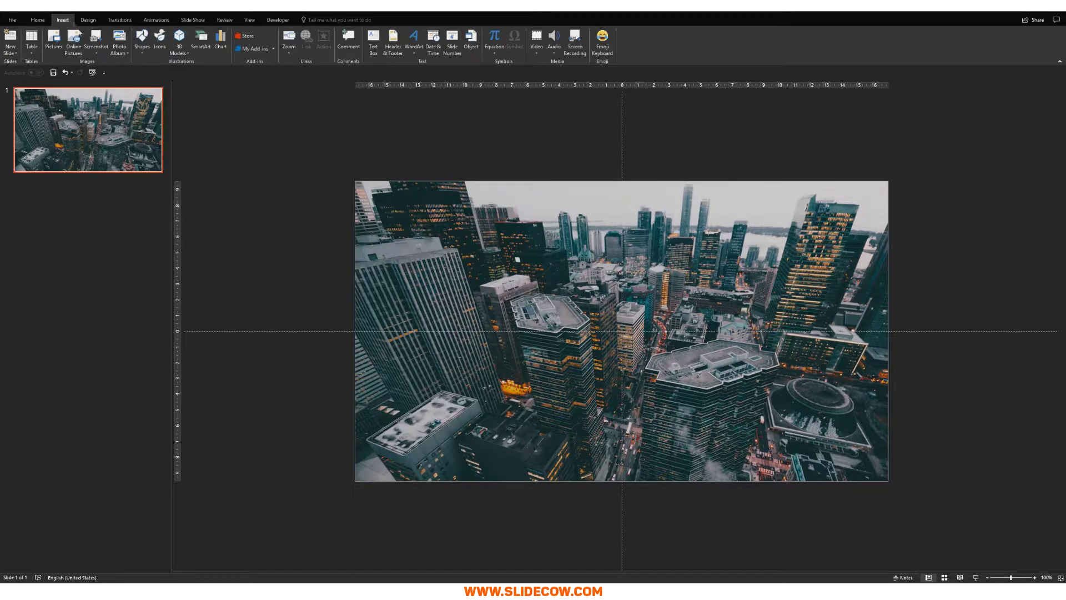
# Draw a square Frame shape over the photo's left-centre and thin its border
pyautogui.click(145, 50)
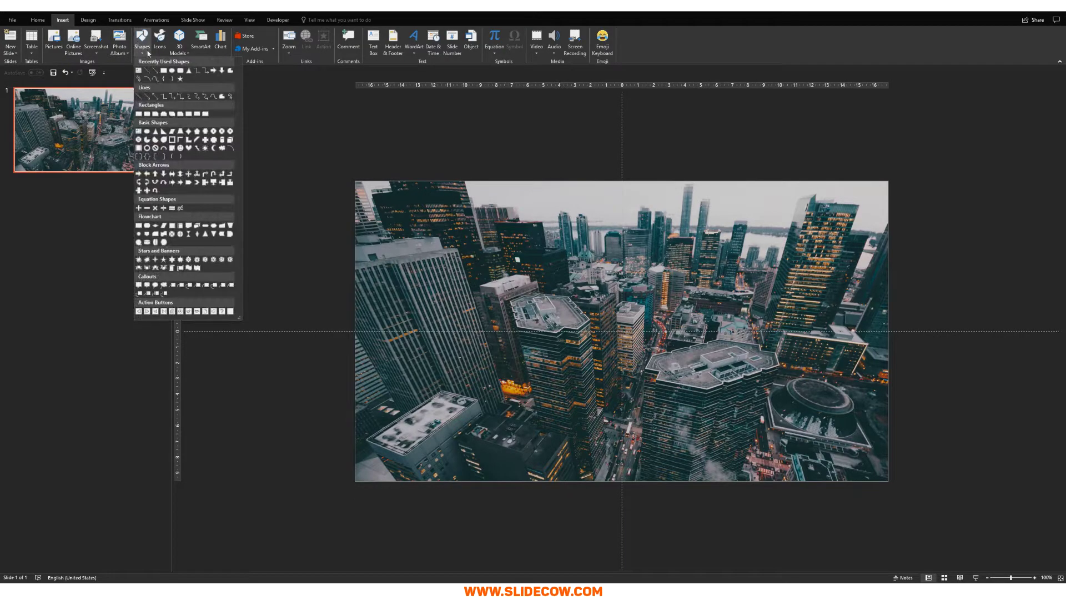
pyautogui.click(173, 140)
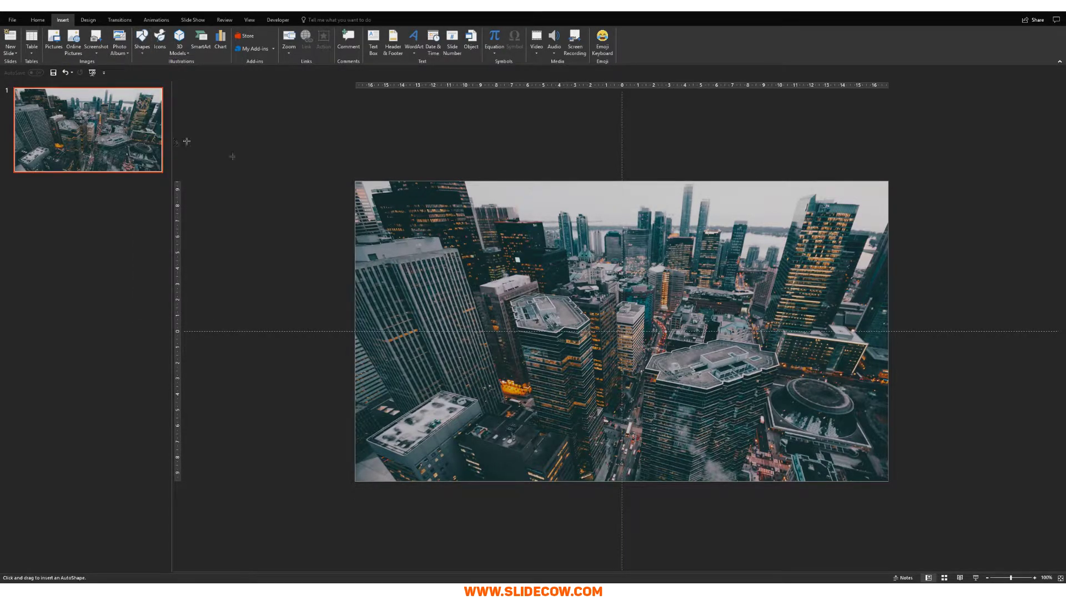
pyautogui.moveTo(445, 251); pyautogui.dragTo(616, 441)
pyautogui.moveTo(452, 318); pyautogui.dragTo(447, 312)
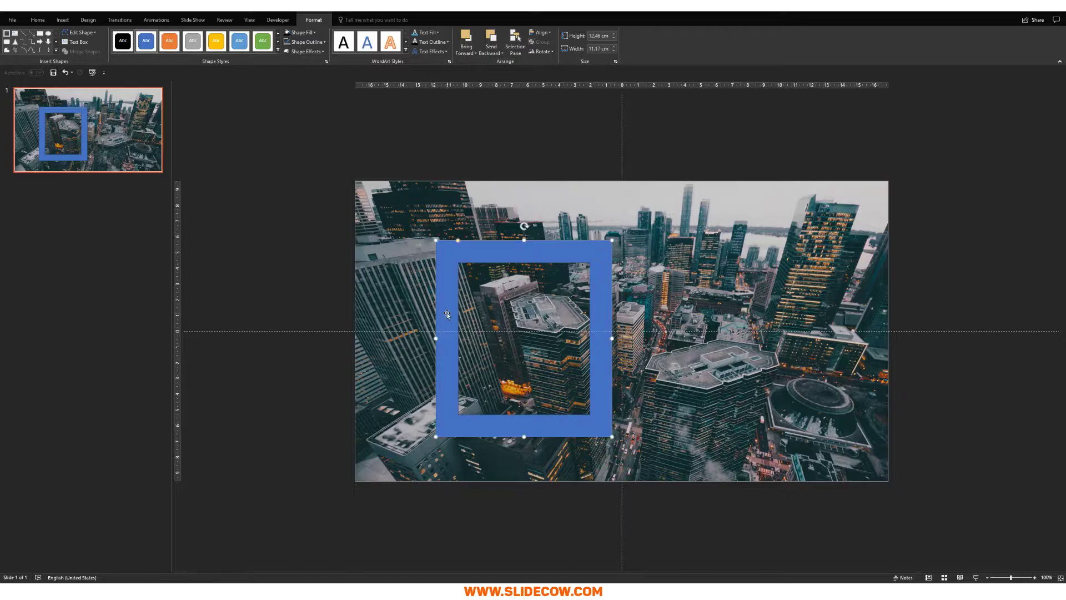
pyautogui.moveTo(458, 241); pyautogui.dragTo(442, 243)
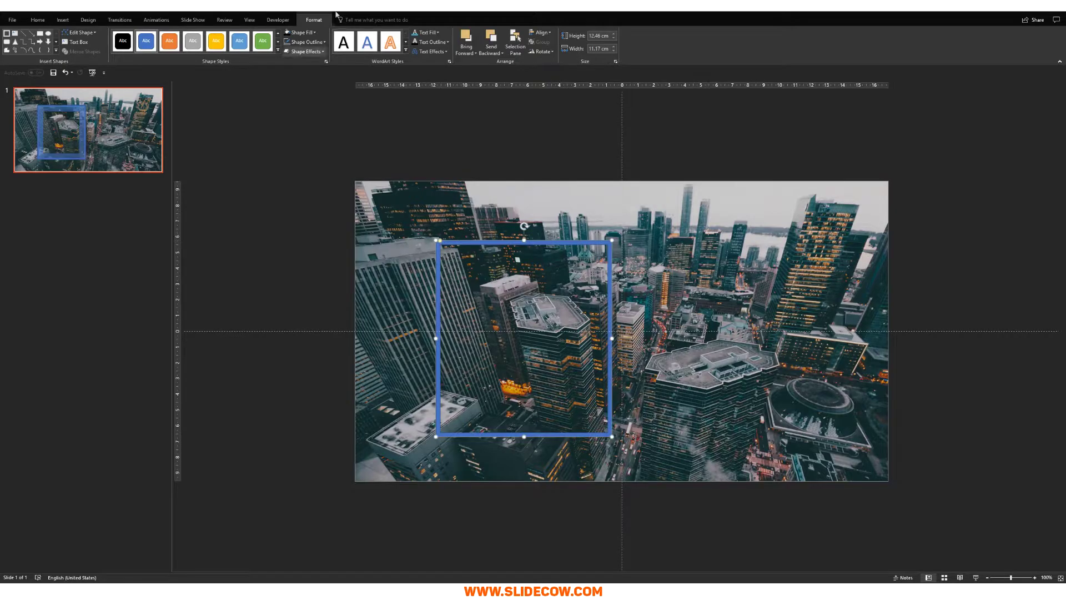
# Colour the frame white and deselect it
pyautogui.click(306, 41)
pyautogui.click(286, 61)
pyautogui.click(304, 42)
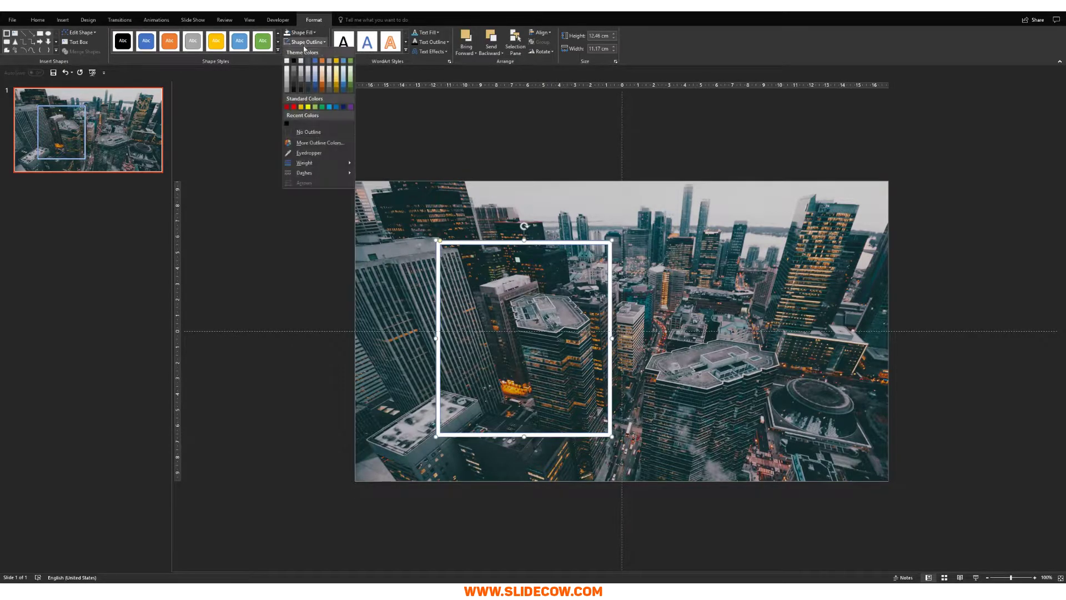
pyautogui.click(422, 281)
pyautogui.scroll(5, 399, 227)
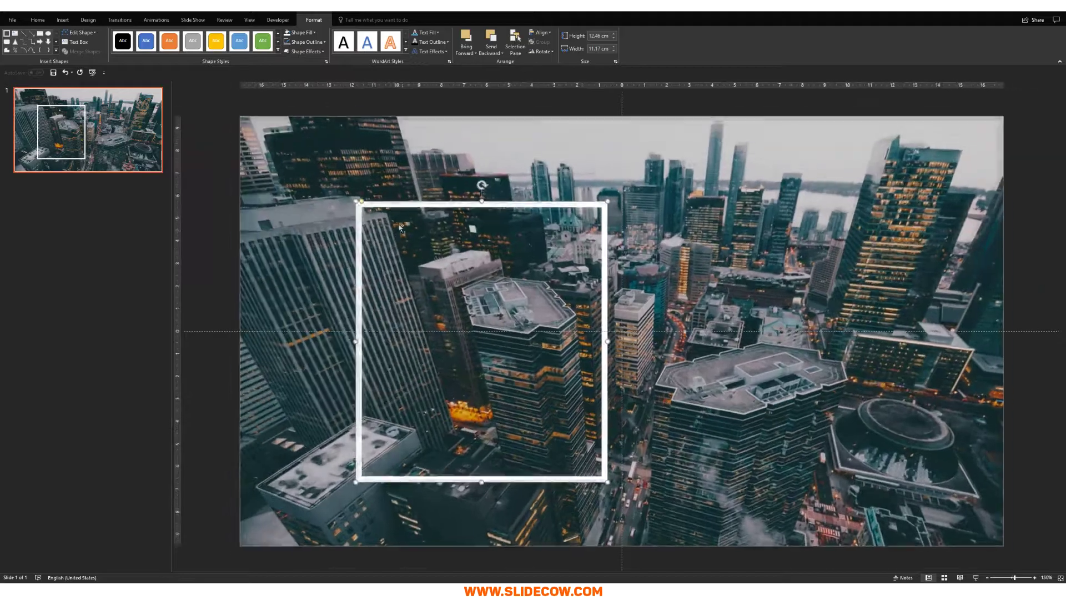
pyautogui.moveTo(349, 195); pyautogui.dragTo(348, 196)
pyautogui.press('Escape')
pyautogui.press('Escape')
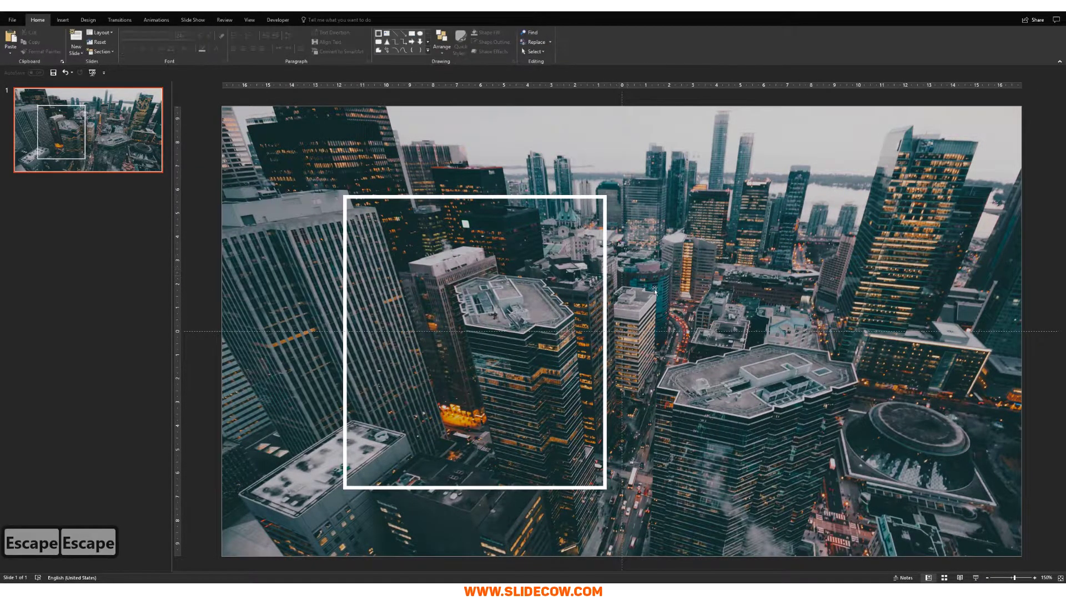
pyautogui.scroll(-5, 653, 288)
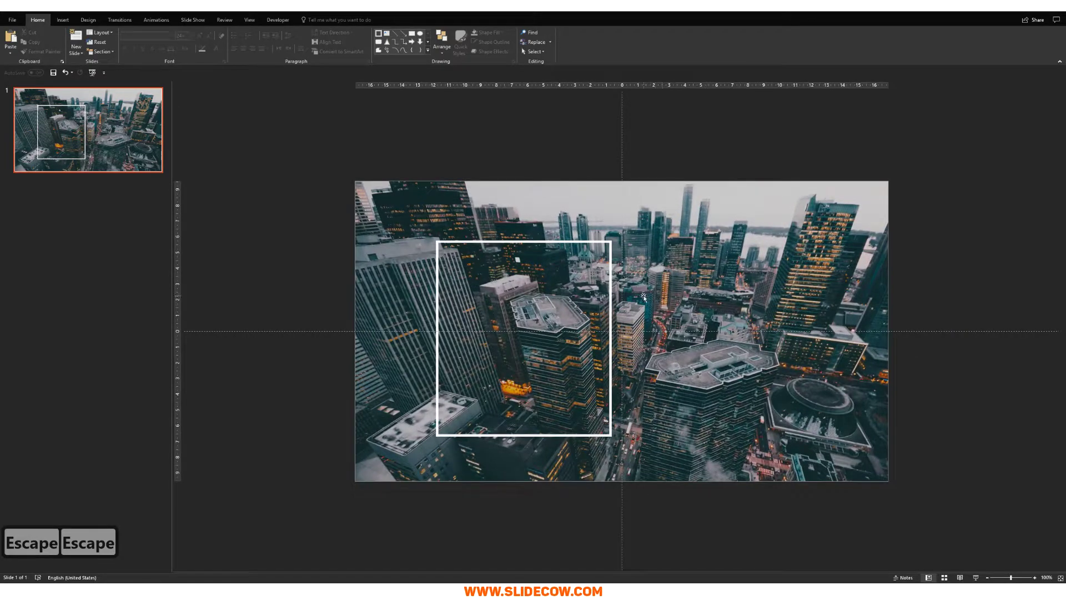
# Draw a white-filled rectangle on the right half of the slide, beside the frame
pyautogui.click(63, 20)
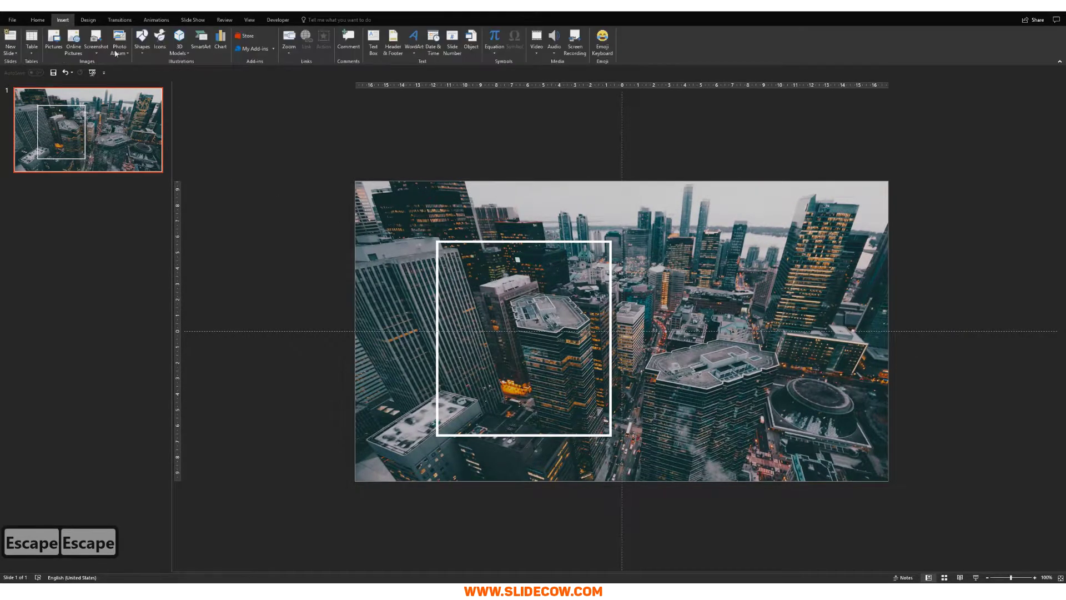
pyautogui.click(142, 43)
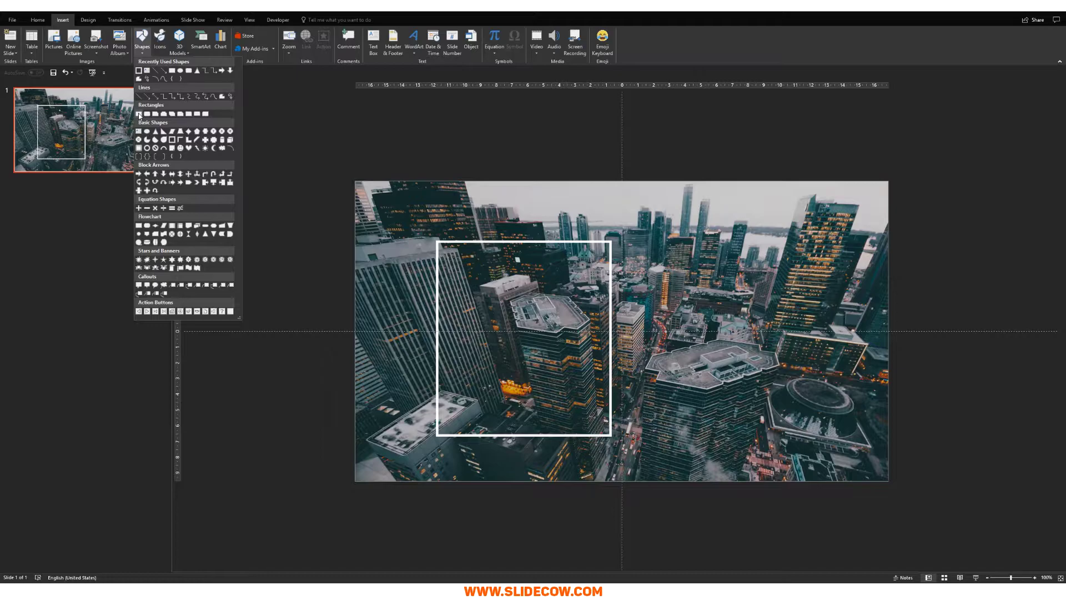
pyautogui.click(139, 114)
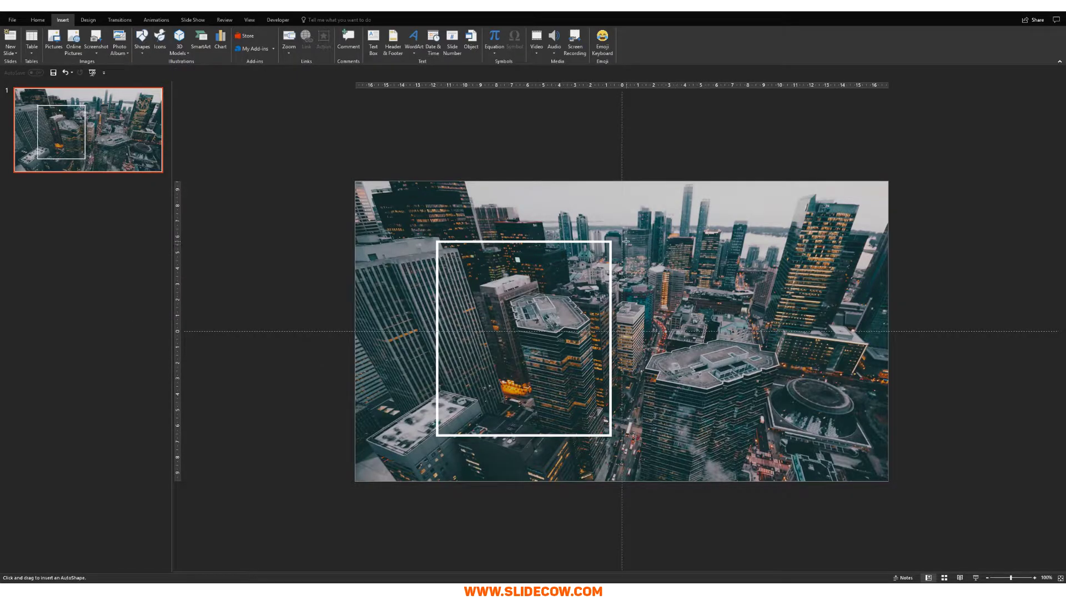
pyautogui.moveTo(622, 241); pyautogui.dragTo(828, 436)
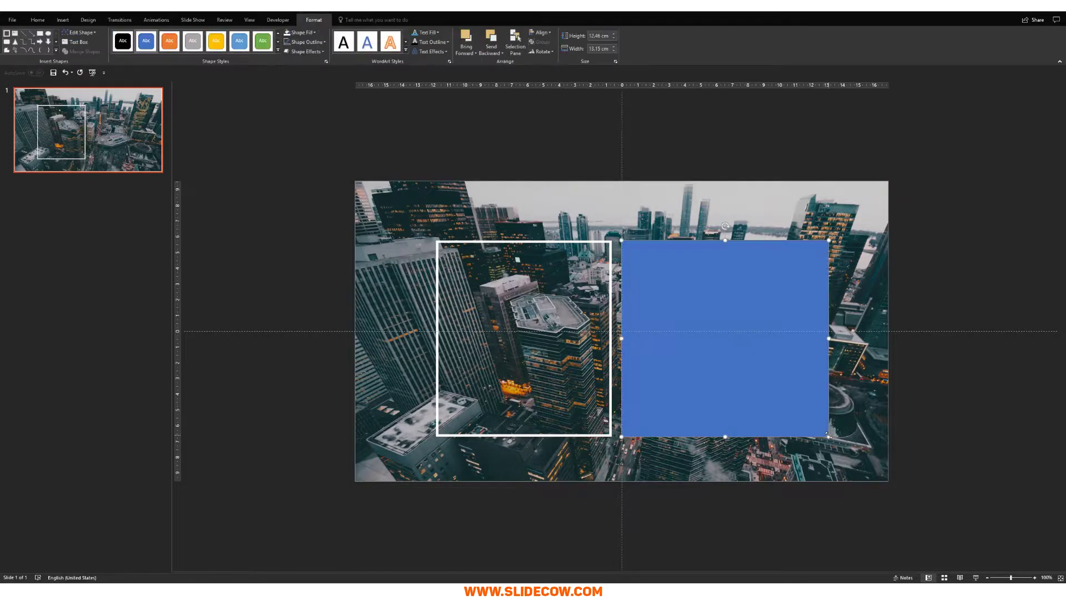
pyautogui.click(289, 33)
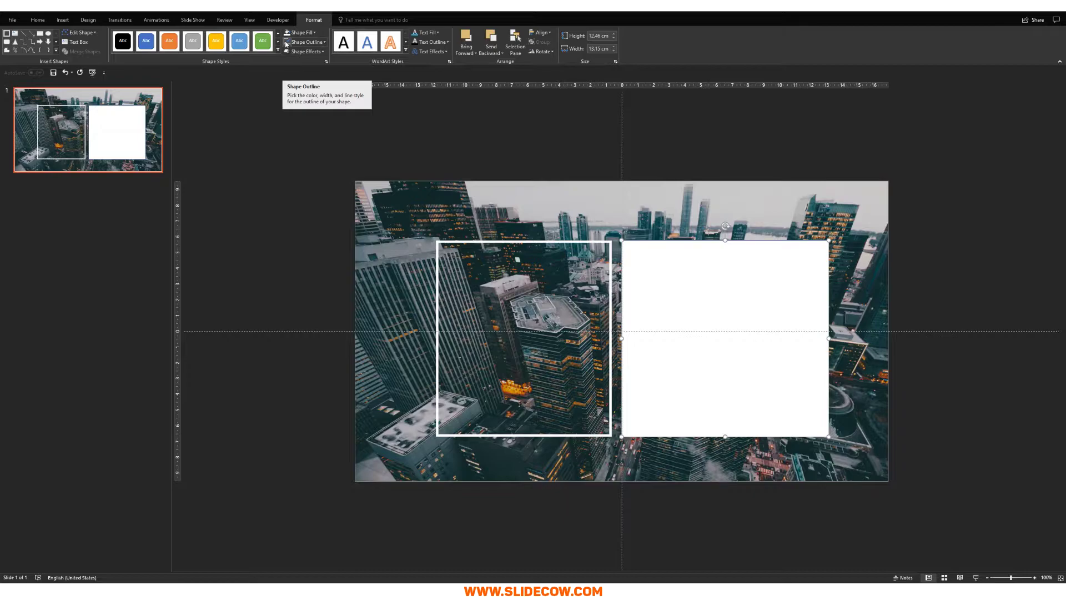
pyautogui.press('Escape')
pyautogui.hotkey('ctrl', 'c')
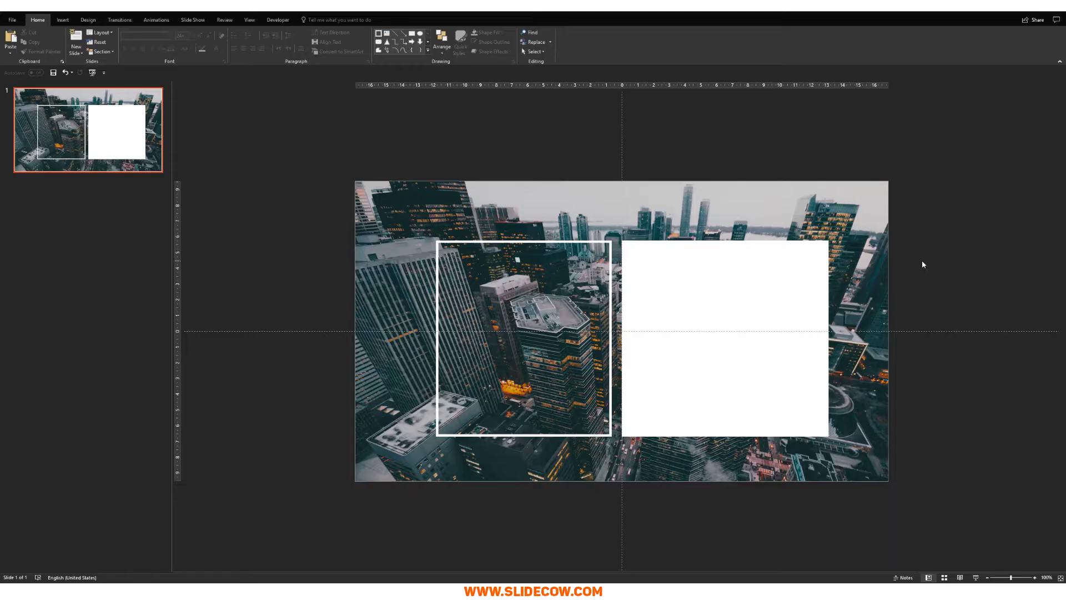
# Paste the Twitter bird logo and try an orange fill and a resize, undoing the resize
pyautogui.hotkey('ctrl', 'v')
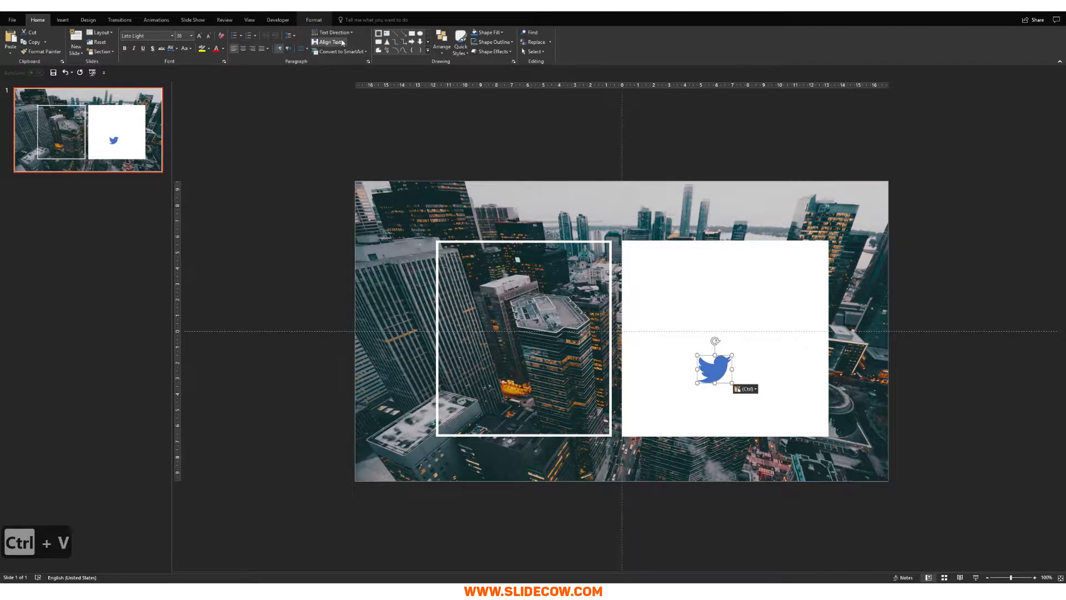
pyautogui.click(313, 19)
pyautogui.click(301, 32)
pyautogui.click(322, 59)
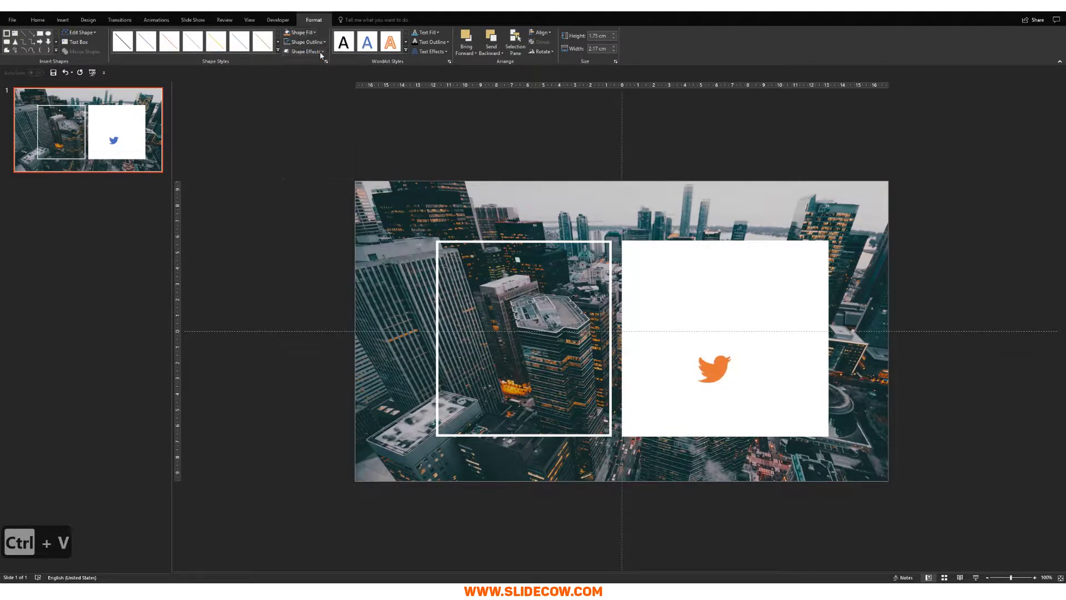
pyautogui.moveTo(698, 355); pyautogui.dragTo(305, 130)
pyautogui.hotkey('ctrl', 'z')
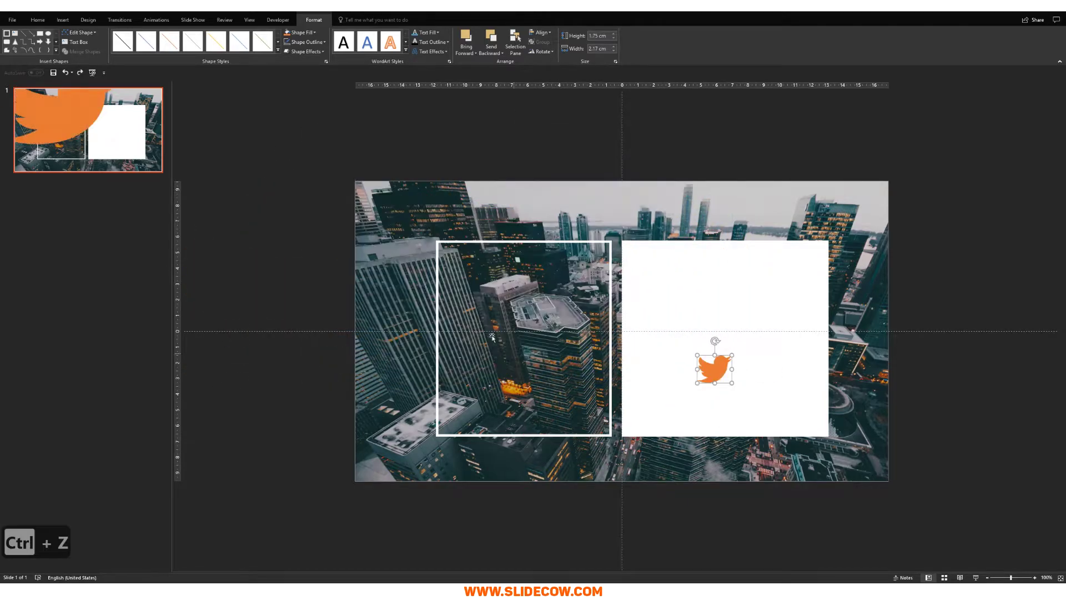
pyautogui.click(302, 33)
pyautogui.click(309, 45)
pyautogui.click(308, 43)
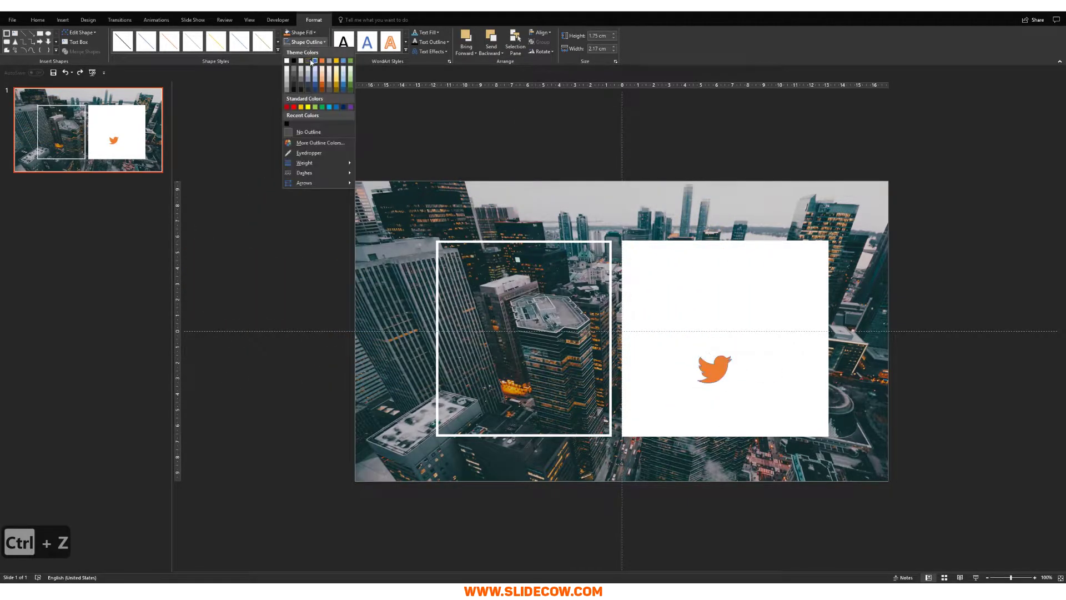
pyautogui.click(314, 62)
pyautogui.click(865, 398)
pyautogui.click(719, 374)
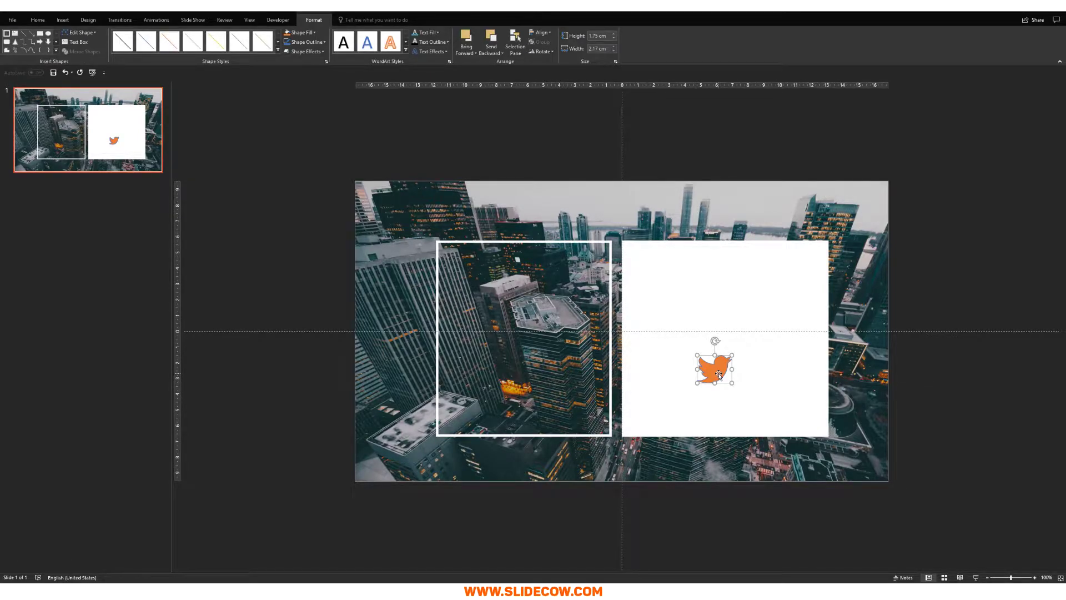
pyautogui.click(63, 20)
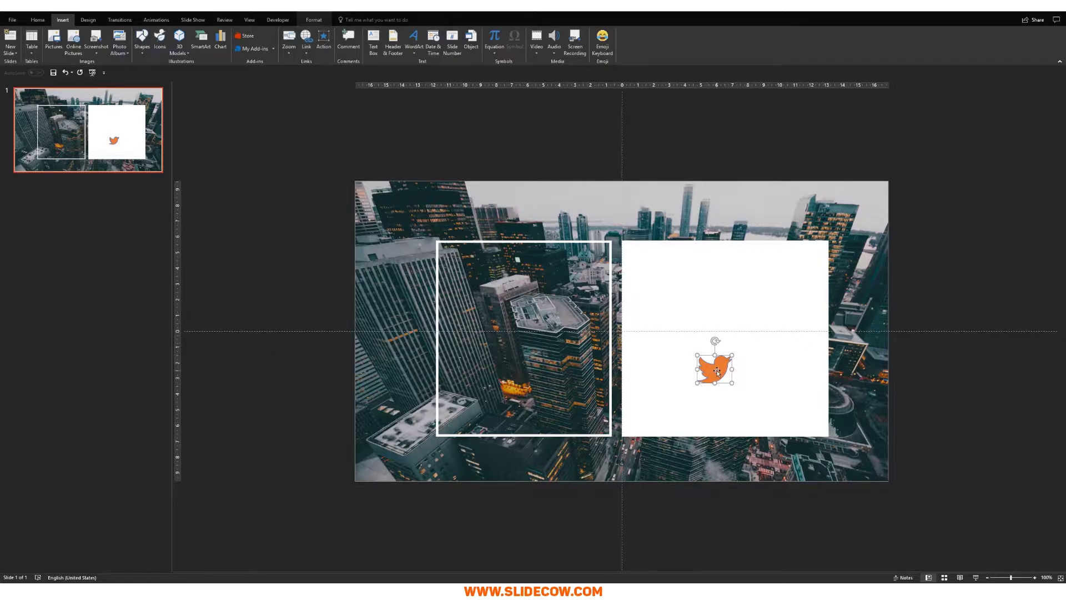
# Move the bird into the left square frame and make it white with no outline
pyautogui.moveTo(717, 370); pyautogui.dragTo(610, 277)
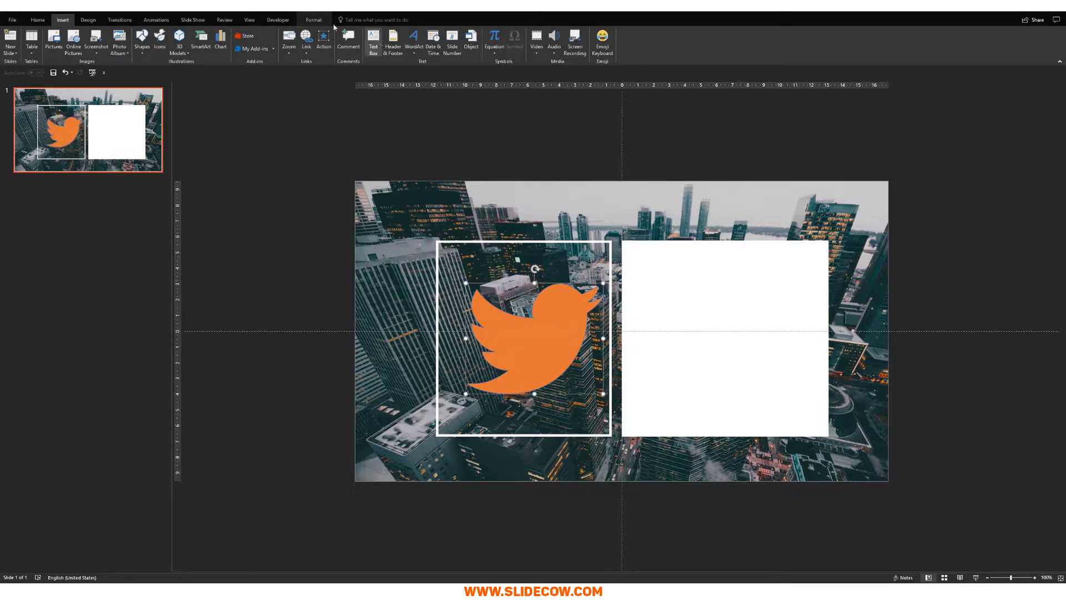
pyautogui.click(314, 20)
pyautogui.click(302, 32)
pyautogui.click(286, 60)
pyautogui.click(306, 42)
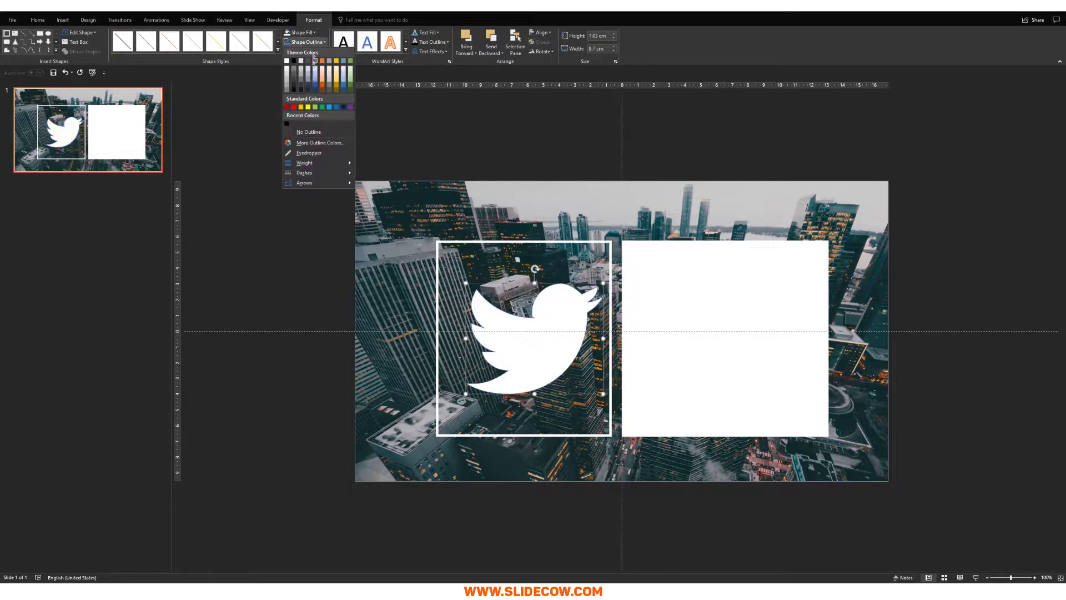
pyautogui.click(316, 134)
pyautogui.press('Escape')
# Align the bird to the frame's centre and middle
pyautogui.scroll(5, 470, 338)
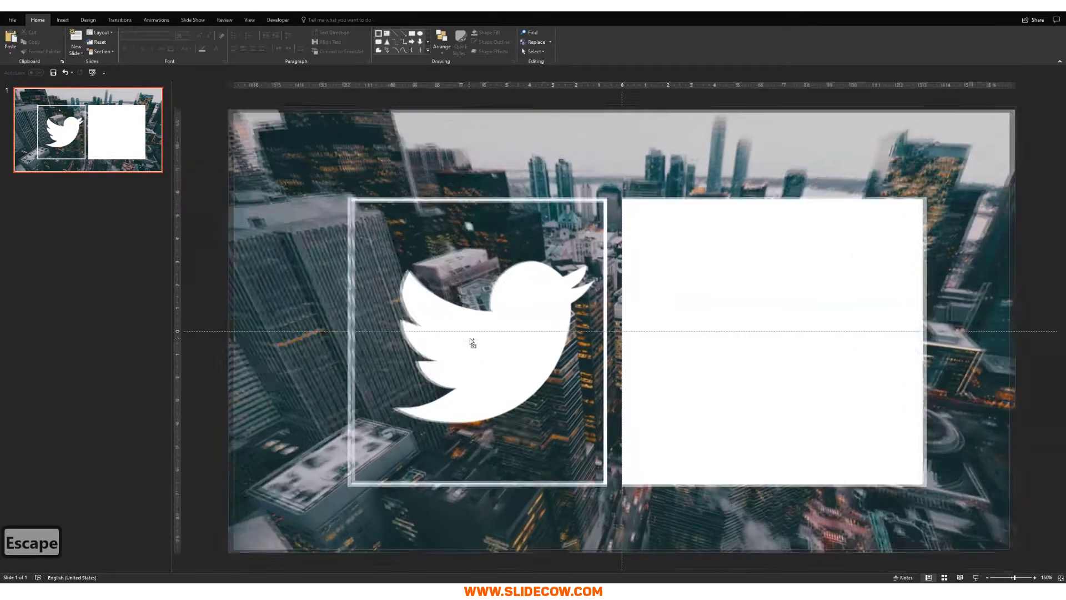
pyautogui.click(519, 197)
pyautogui.keyDown('shift'); pyautogui.click(540, 307); pyautogui.keyUp('shift')
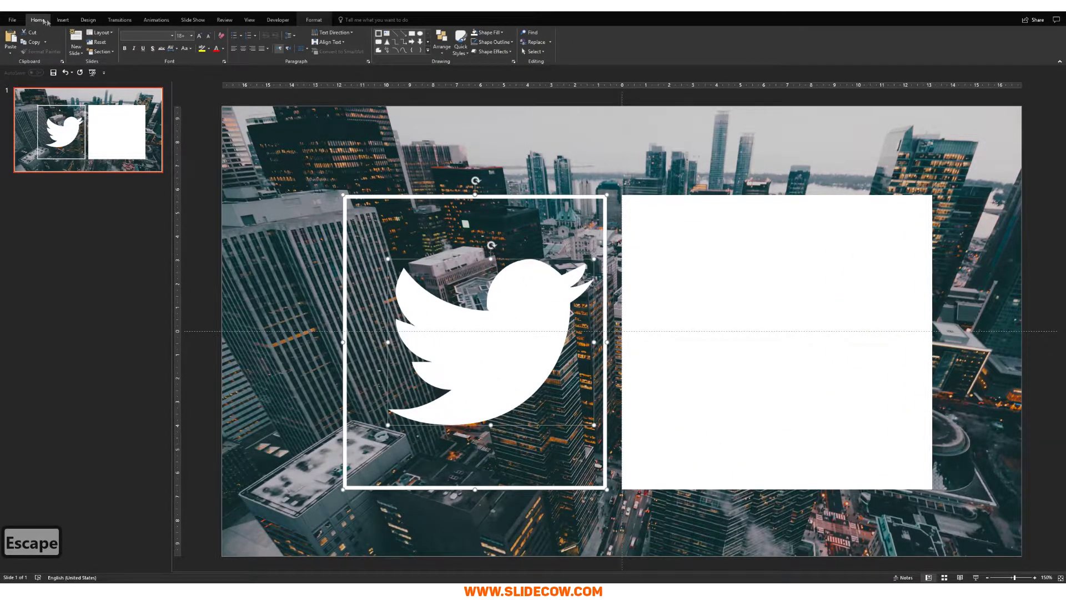
pyautogui.click(442, 41)
pyautogui.moveTo(452, 160)
pyautogui.click(516, 172)
pyautogui.click(442, 41)
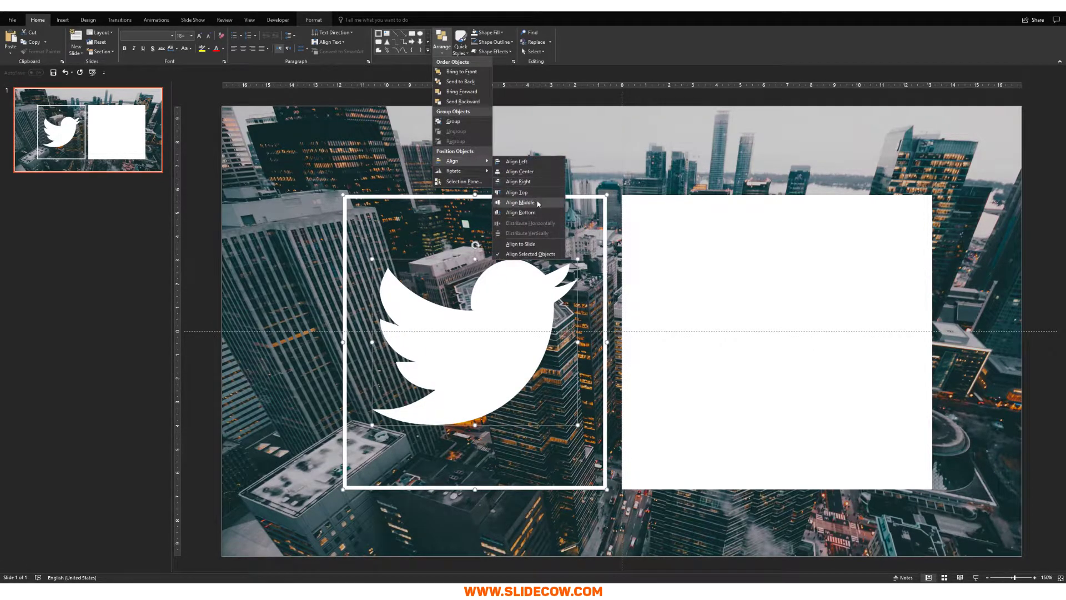
pyautogui.click(519, 202)
pyautogui.press('Escape')
pyautogui.press('Escape')
# Make the bird slightly taller and wider
pyautogui.click(533, 335)
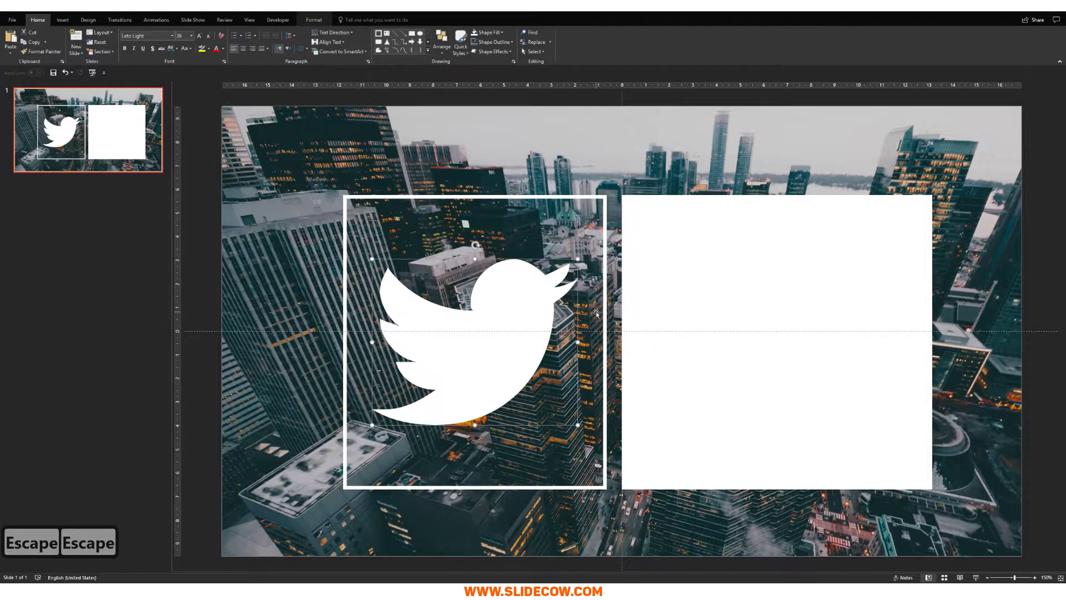
pyautogui.hotkey('shift', 'Up')
pyautogui.hotkey('shift', 'Up')
pyautogui.hotkey('shift', 'Right')
pyautogui.press('Escape')
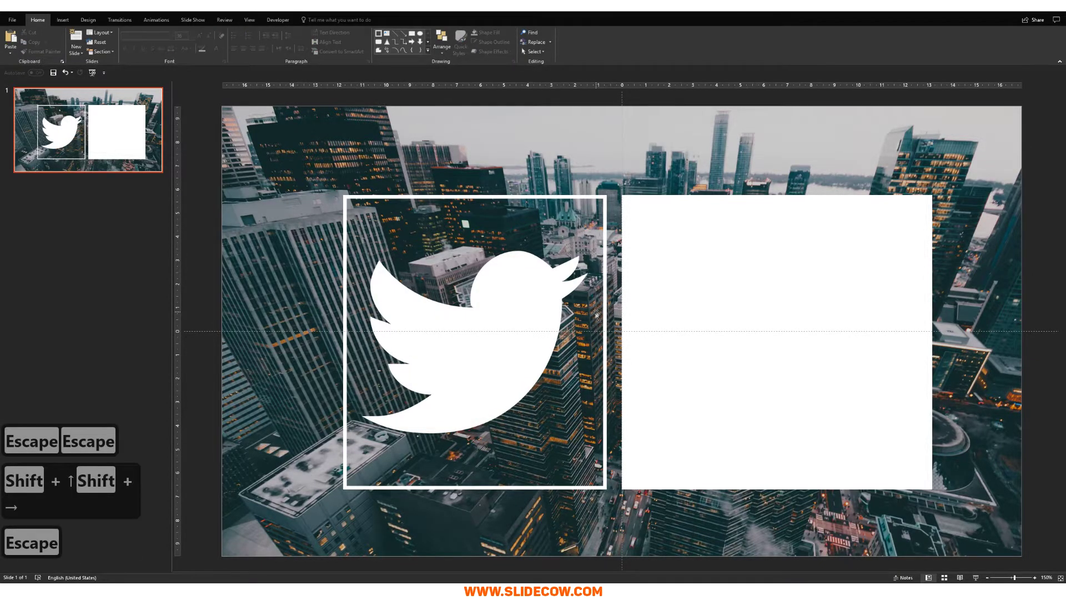
pyautogui.scroll(-5, 595, 311)
pyautogui.press('Escape')
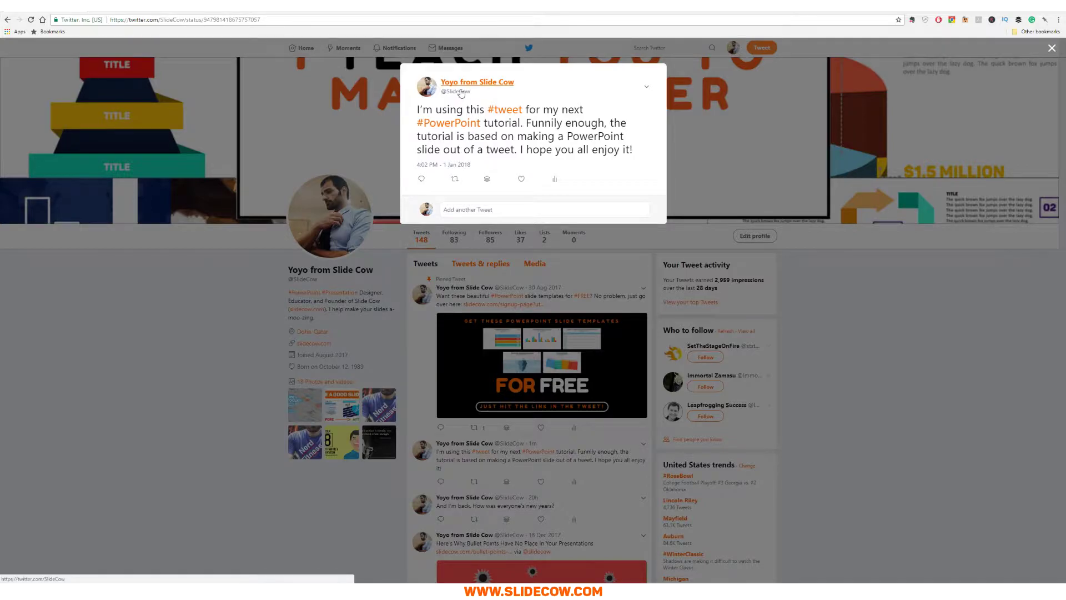
# Copy the enlarged Twitter profile photo and paste it into the PowerPoint slide
pyautogui.click(835, 301)
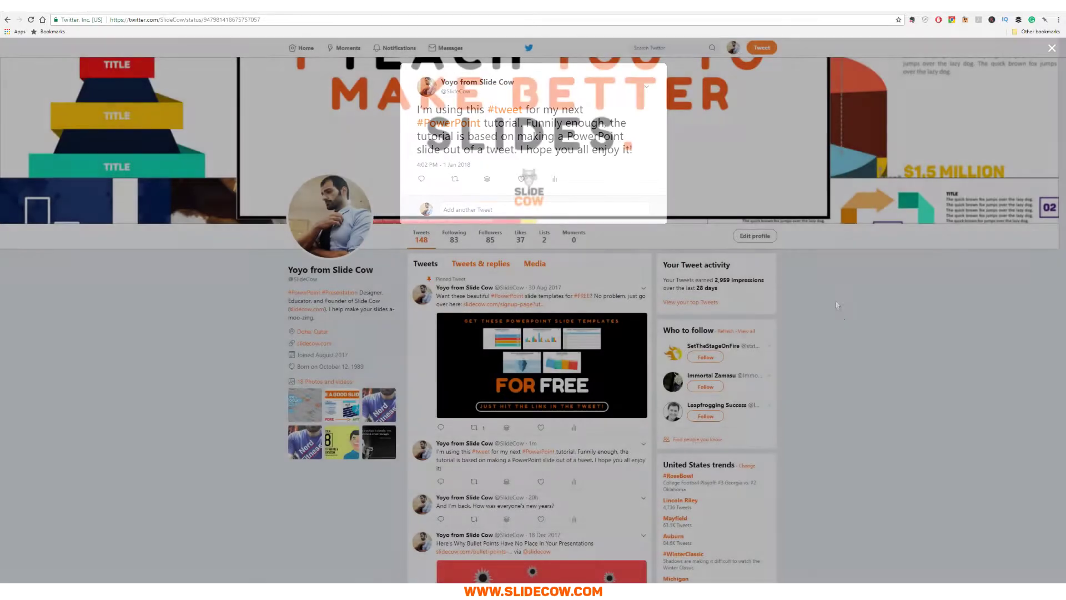
pyautogui.click(333, 193)
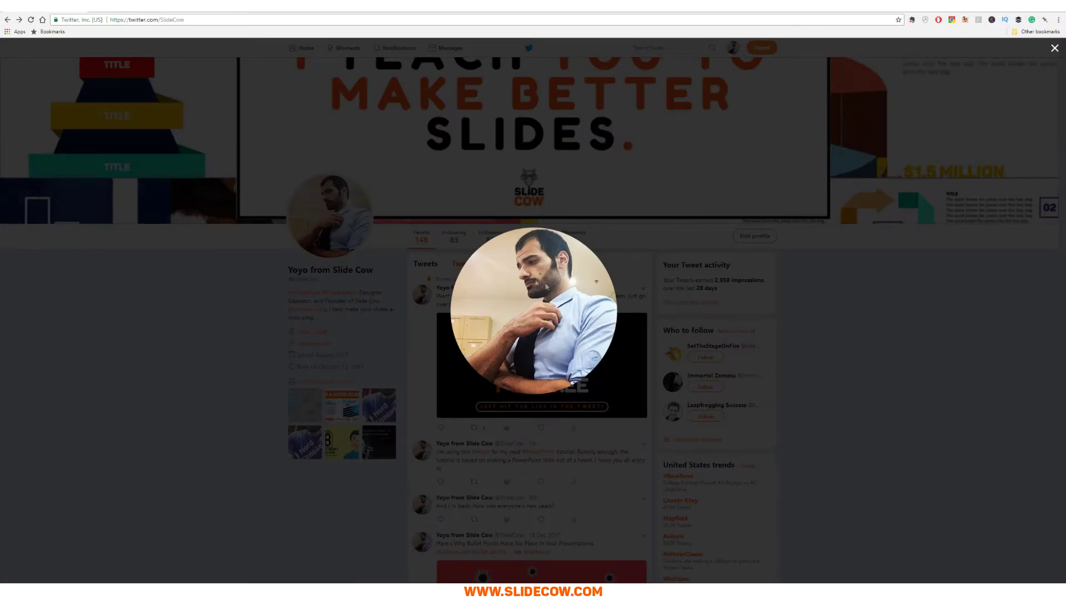
pyautogui.rightClick(538, 282)
pyautogui.click(579, 308)
pyautogui.hotkey('alt', 'Tab')
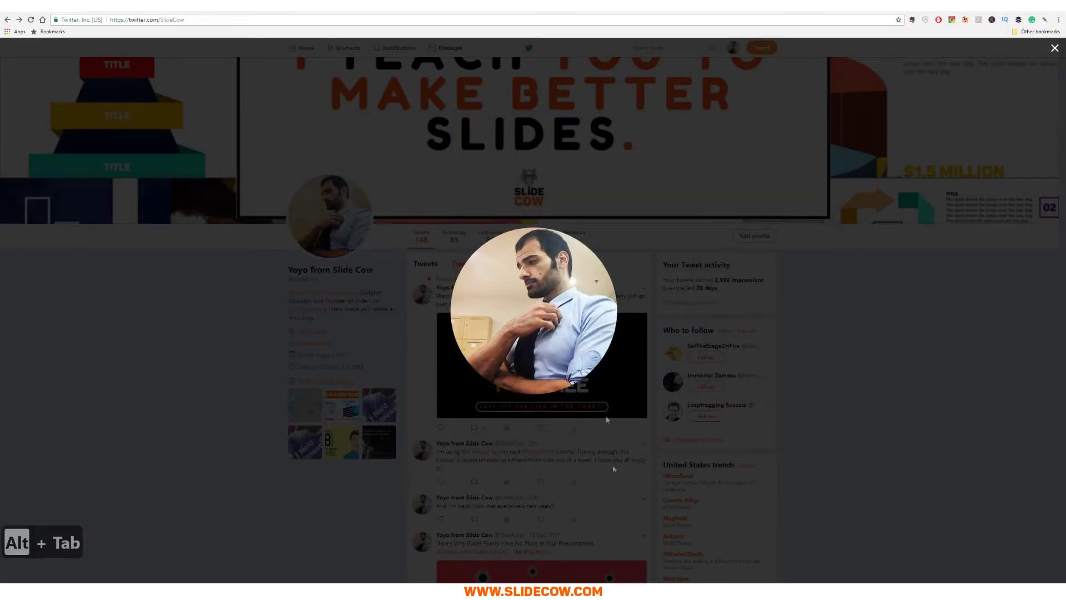
pyautogui.hotkey('alt', 'Tab')
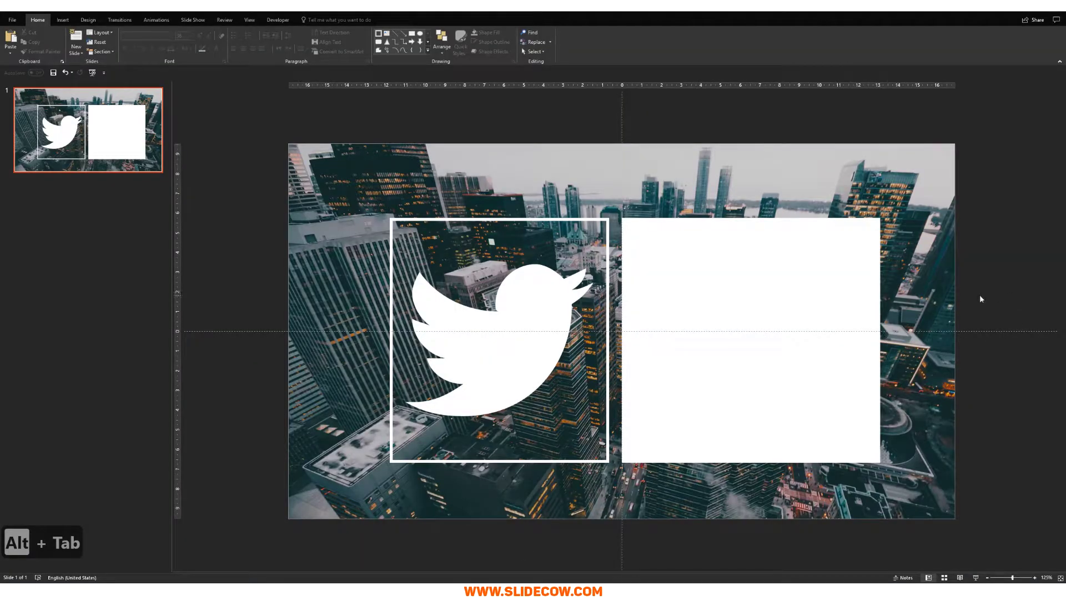
pyautogui.hotkey('ctrl', 'v')
# Shrink the profile photo to about half size and move it to the white card's top-left
pyautogui.moveTo(518, 226); pyautogui.dragTo(619, 328)
pyautogui.moveTo(689, 386); pyautogui.dragTo(712, 294)
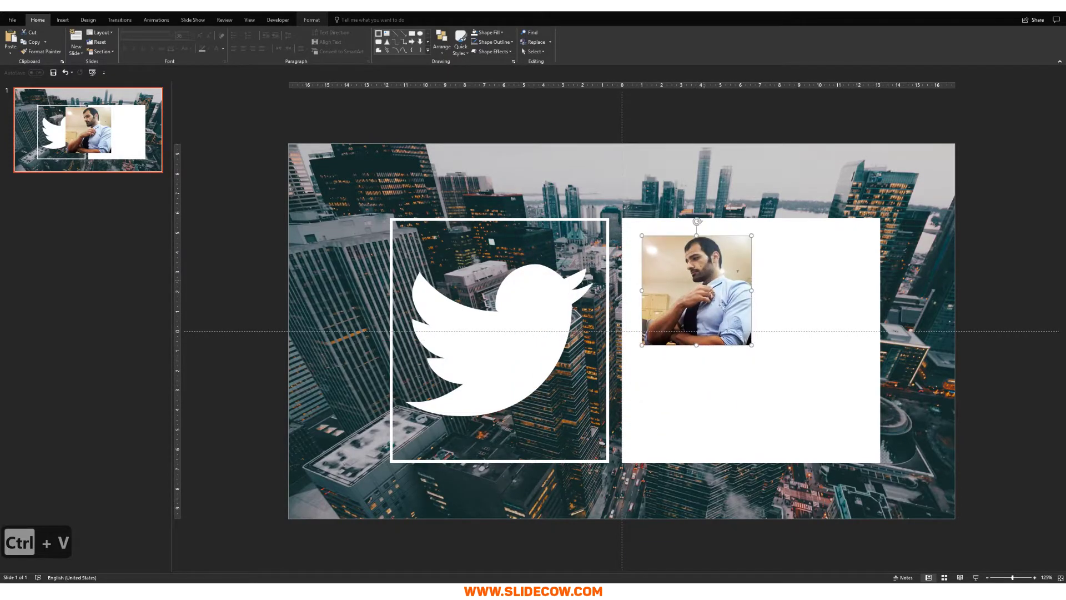
pyautogui.scroll(2, 711, 294)
pyautogui.hotkey('alt', 'Tab')
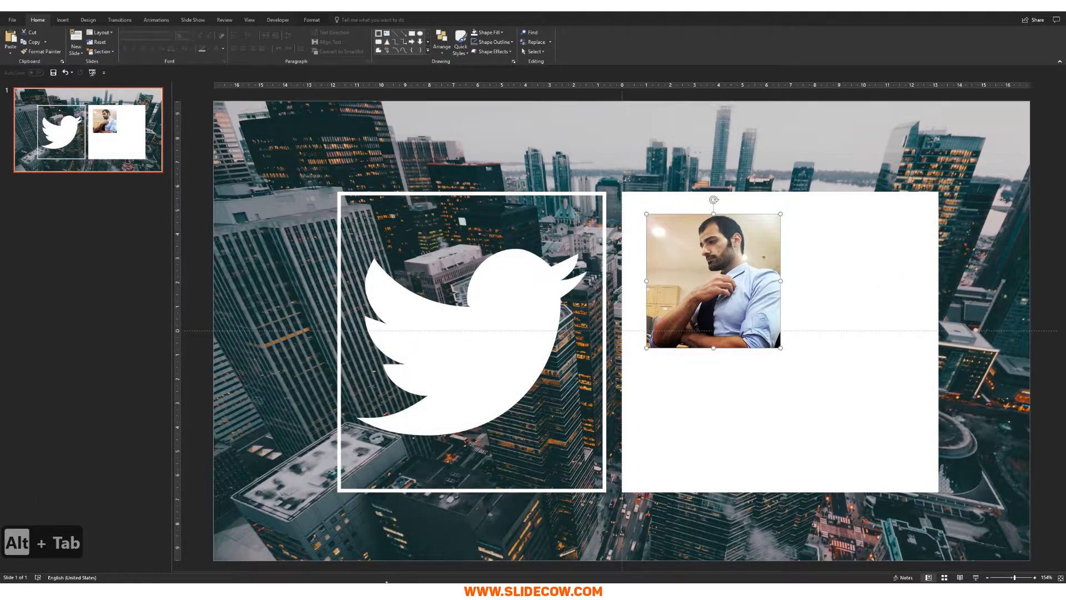
pyautogui.hotkey('alt', 'Tab')
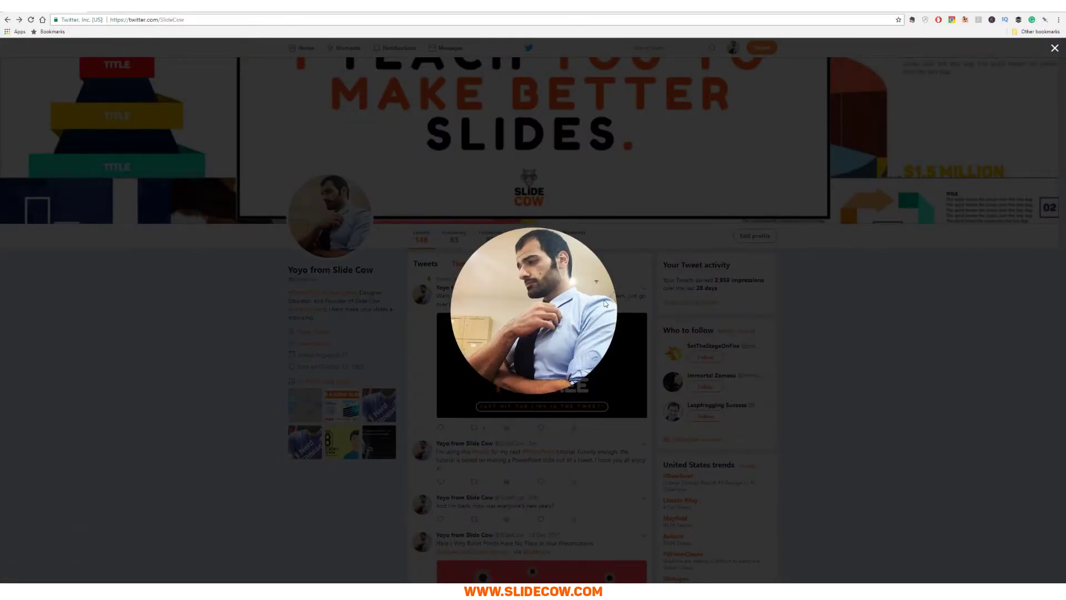
pyautogui.hotkey('alt', 'Tab')
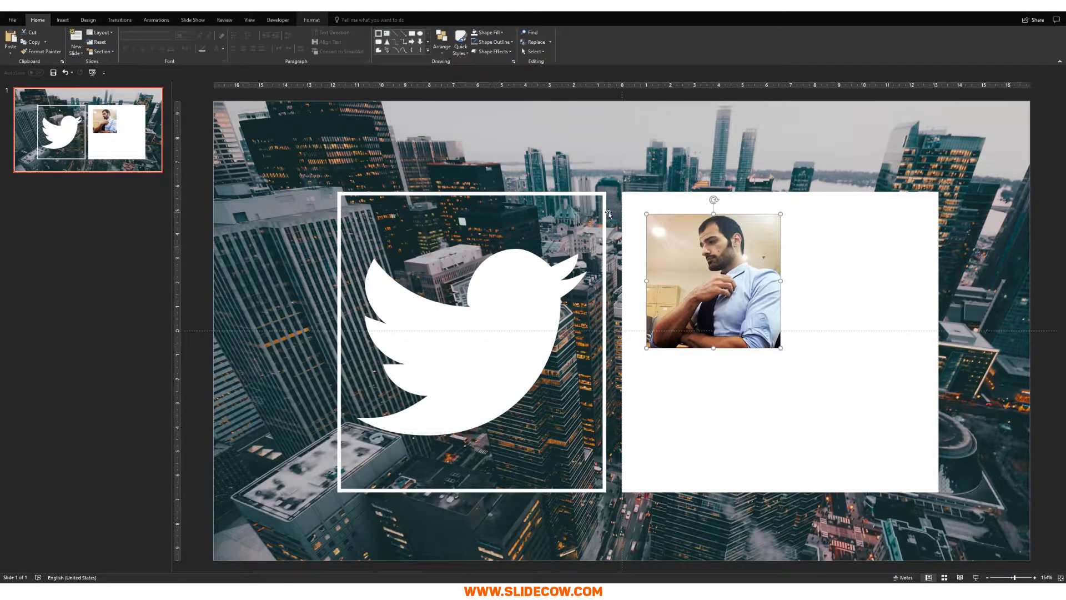
pyautogui.press('Escape')
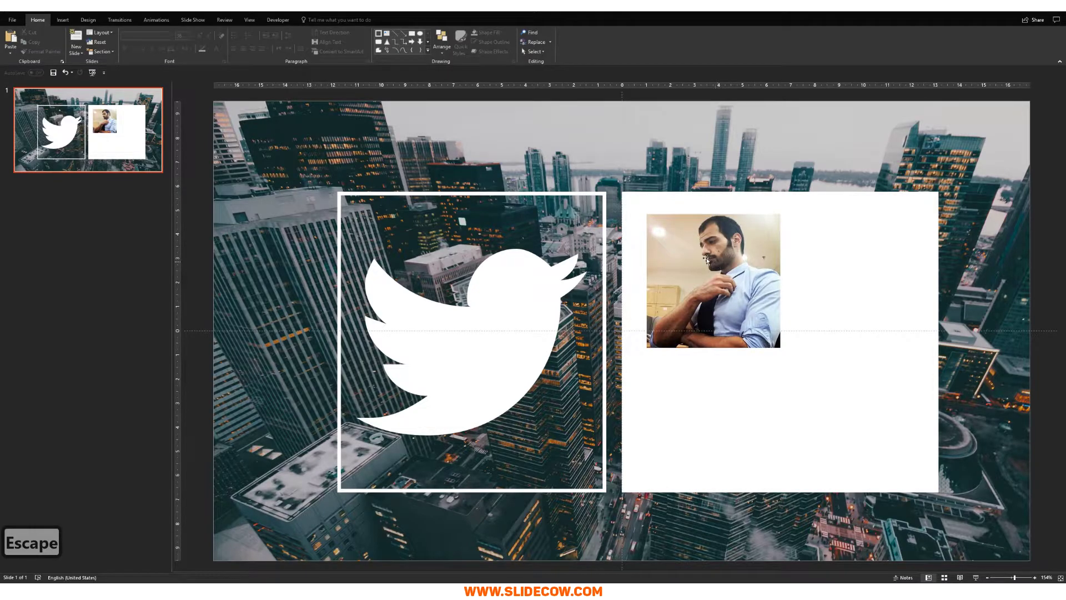
pyautogui.click(63, 20)
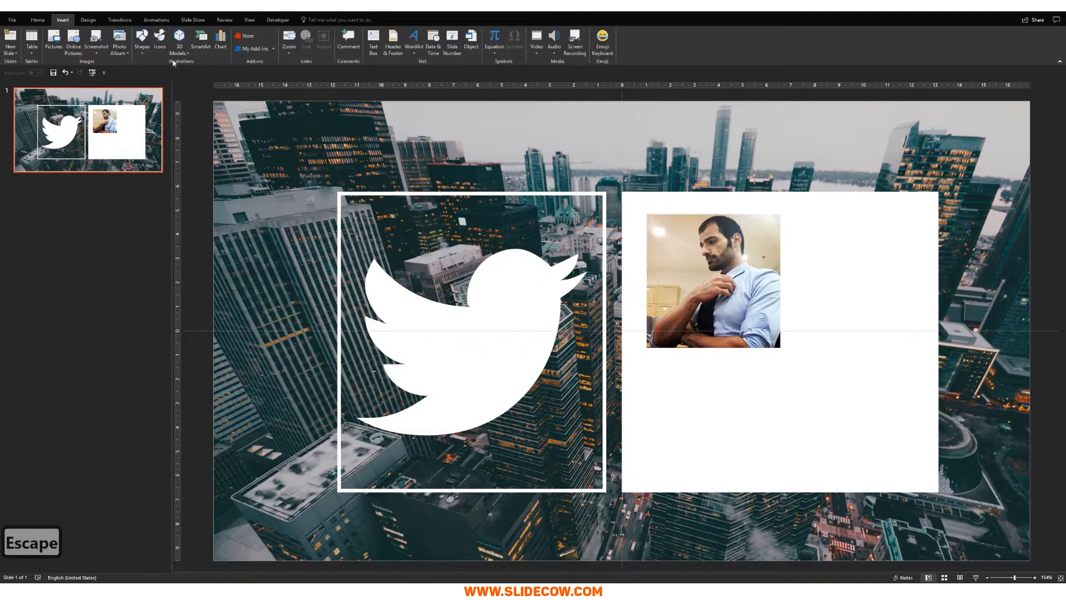
# Draw a circle over the profile photo and line the two up
pyautogui.click(143, 40)
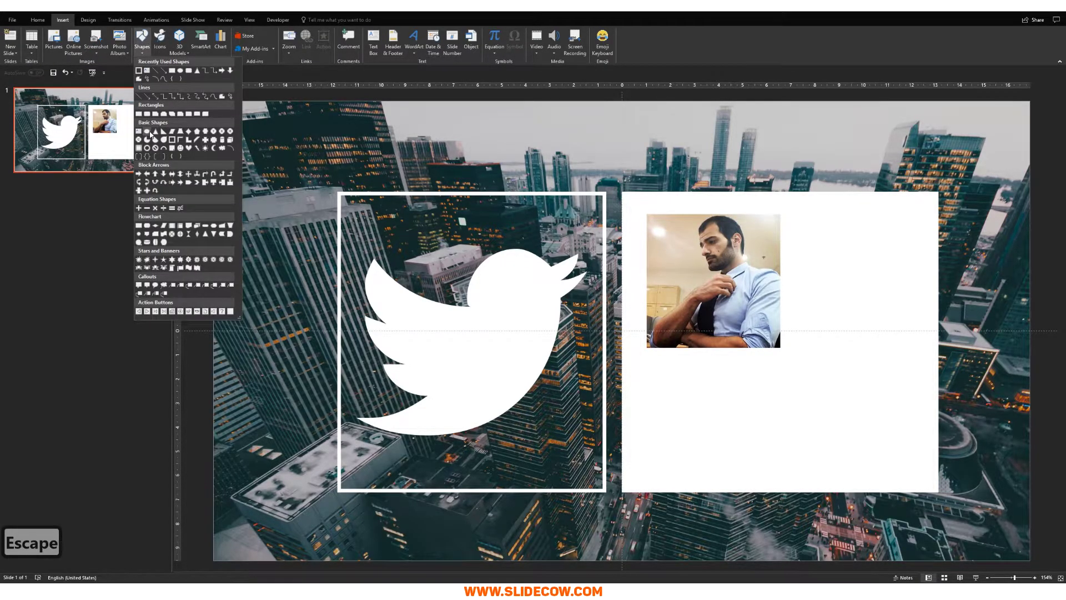
pyautogui.click(150, 133)
pyautogui.moveTo(672, 217); pyautogui.dragTo(792, 326)
pyautogui.moveTo(767, 291); pyautogui.dragTo(749, 292)
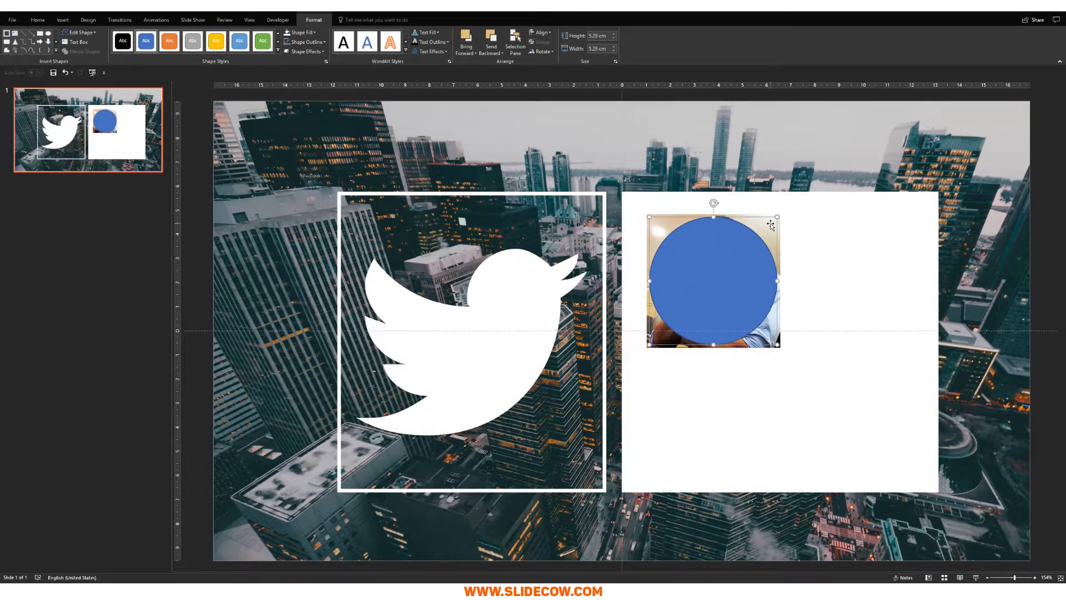
pyautogui.press('Escape')
pyautogui.press('Down')
pyautogui.press('Down')
pyautogui.press('Down')
pyautogui.press('Down')
pyautogui.press('Down')
pyautogui.press('Down')
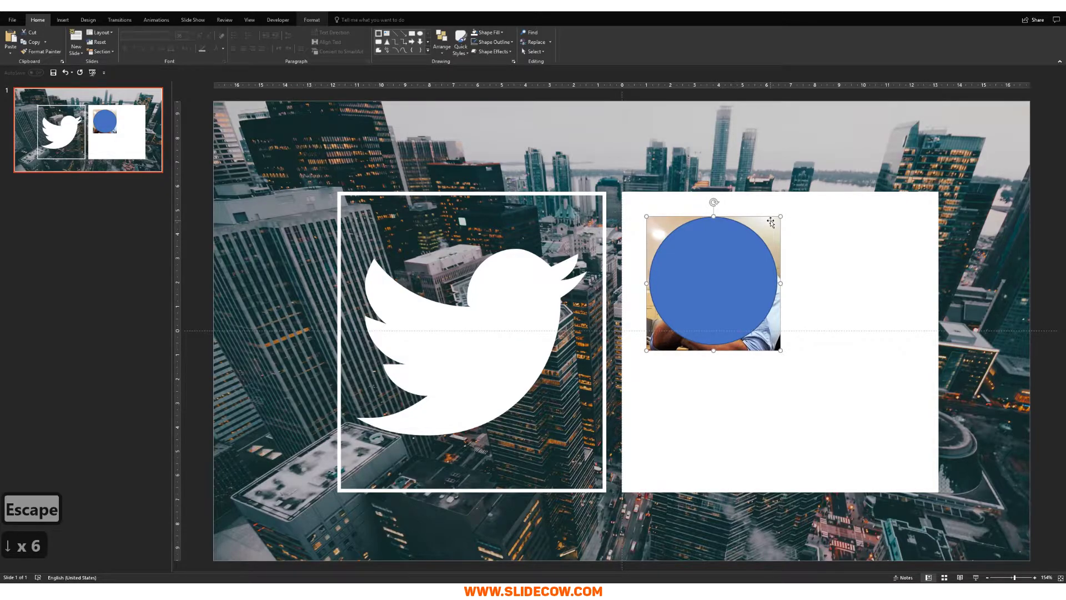
pyautogui.press('Escape')
pyautogui.press('Escape')
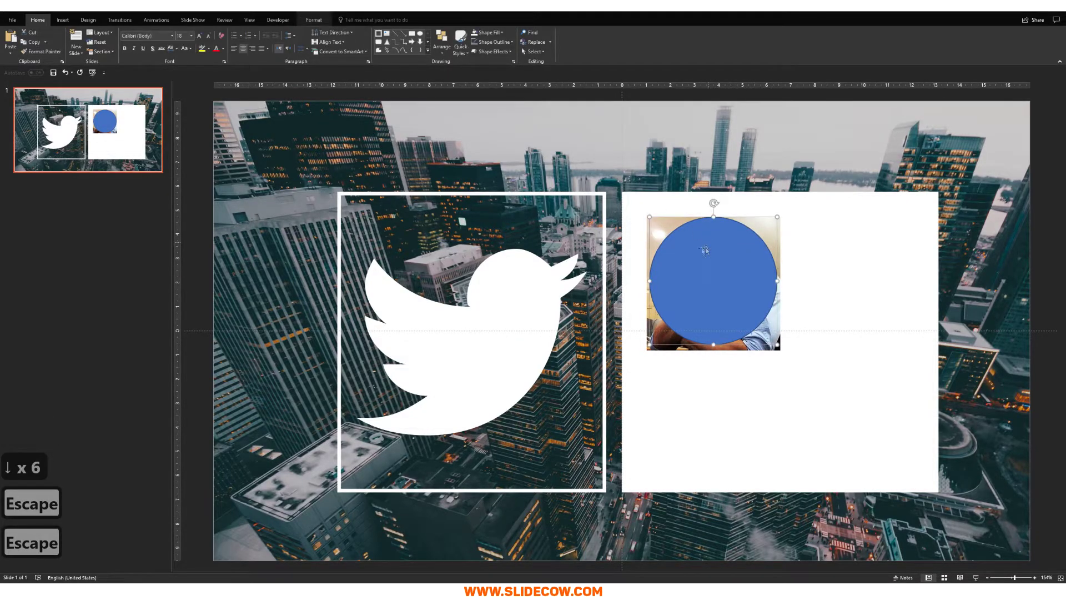
# Remove the circle's outline
pyautogui.click(313, 20)
pyautogui.click(305, 41)
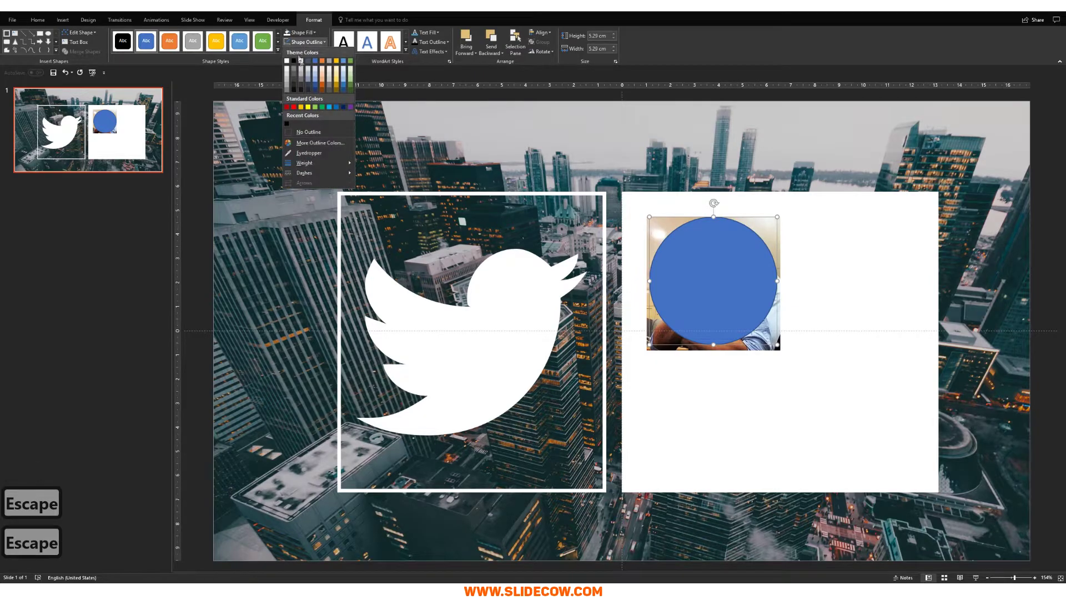
pyautogui.click(319, 132)
pyautogui.scroll(5, 761, 182)
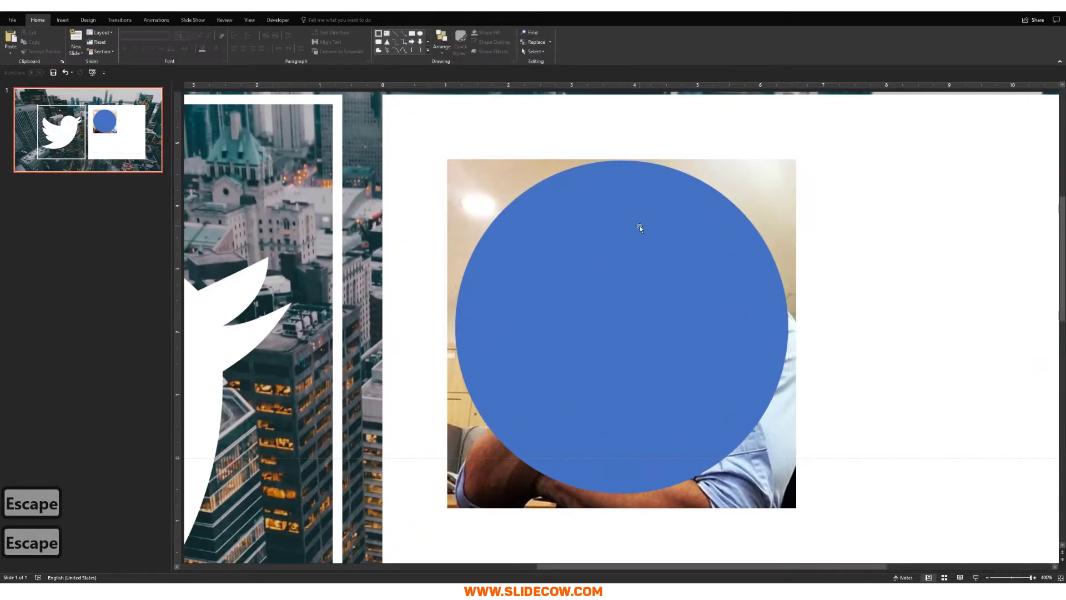
pyautogui.press('Escape')
pyautogui.scroll(-3, 612, 242)
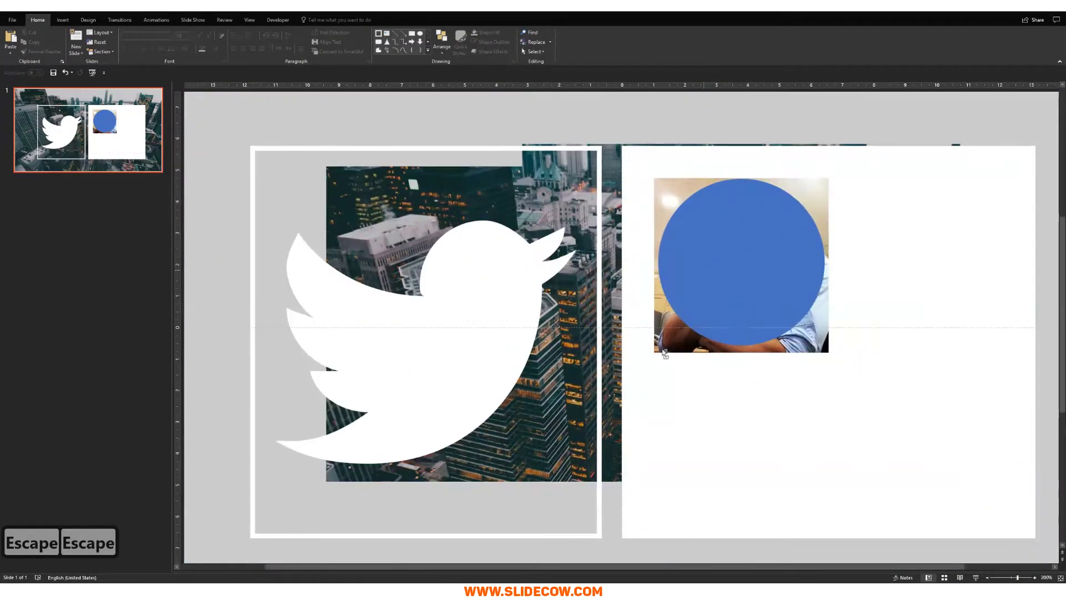
# Intersect the photo with the circle using Merge Shapes to crop it round
pyautogui.click(673, 343)
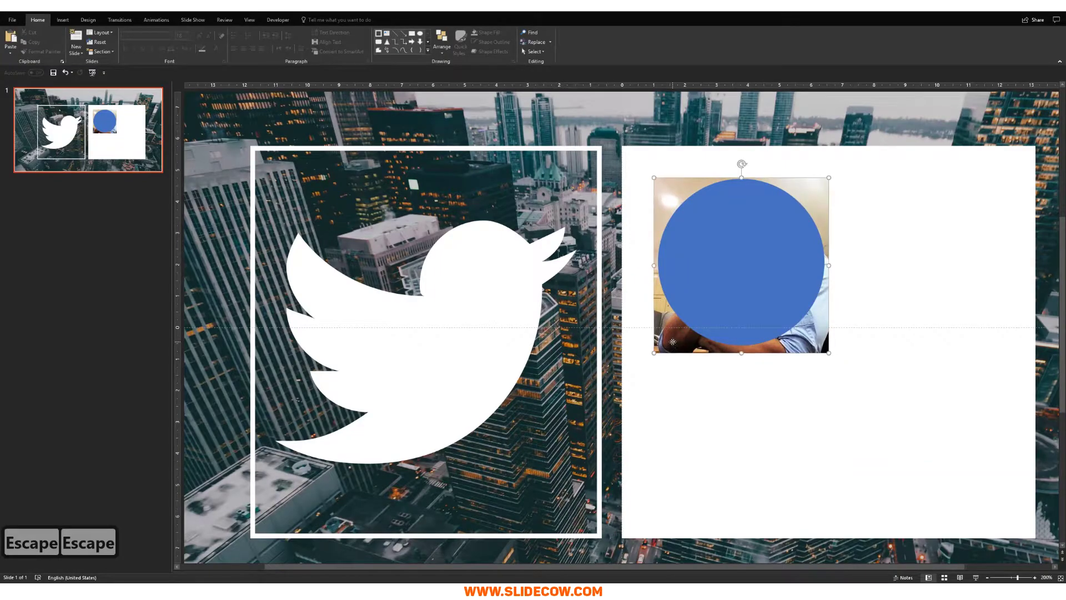
pyautogui.keyDown('shift'); pyautogui.click(720, 260); pyautogui.keyUp('shift')
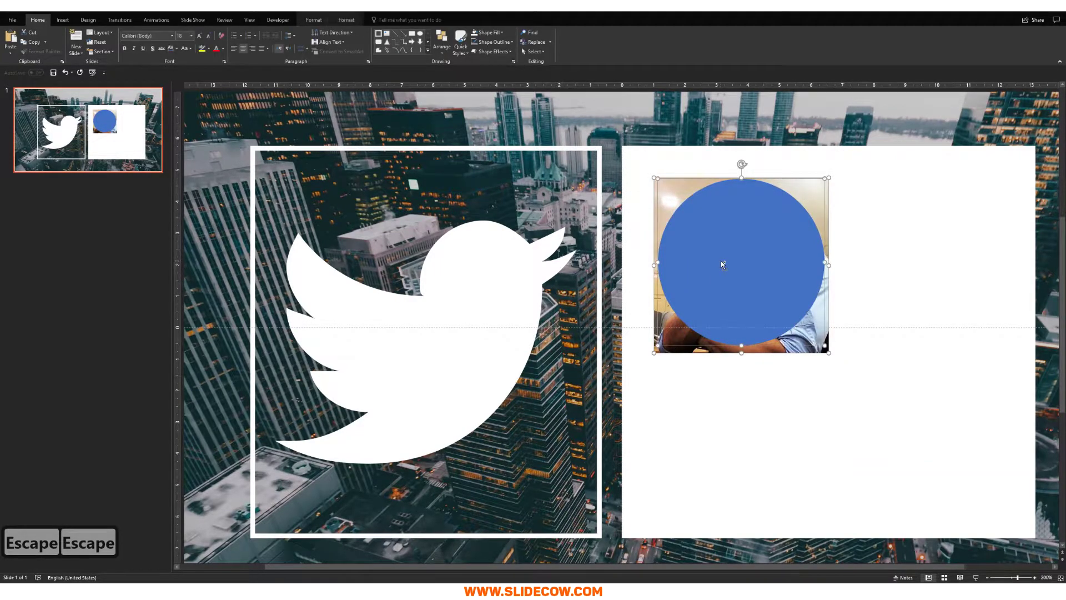
pyautogui.click(349, 20)
pyautogui.click(316, 20)
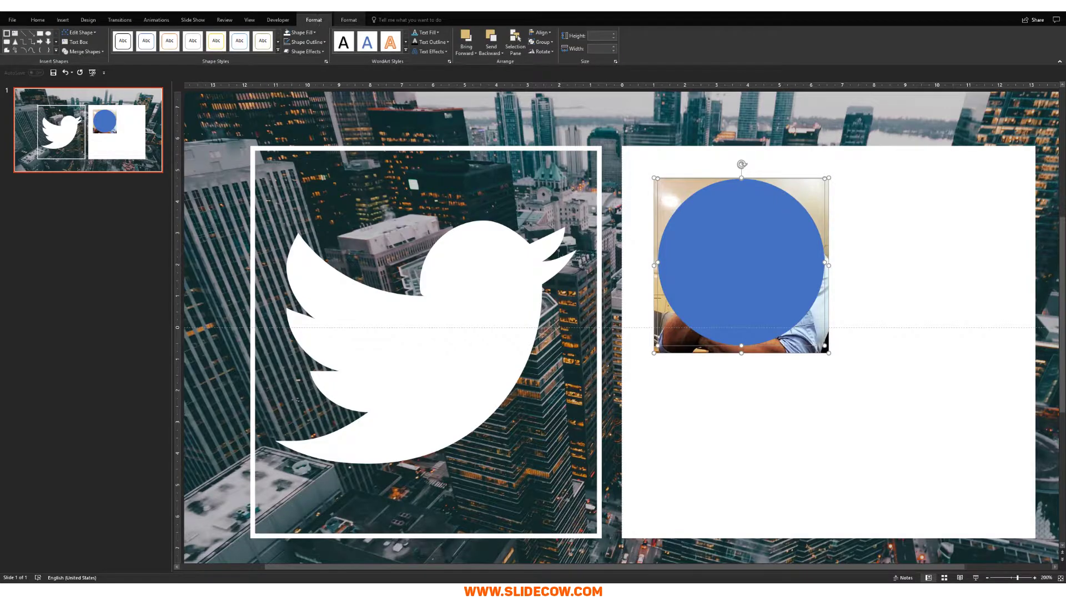
pyautogui.click(84, 51)
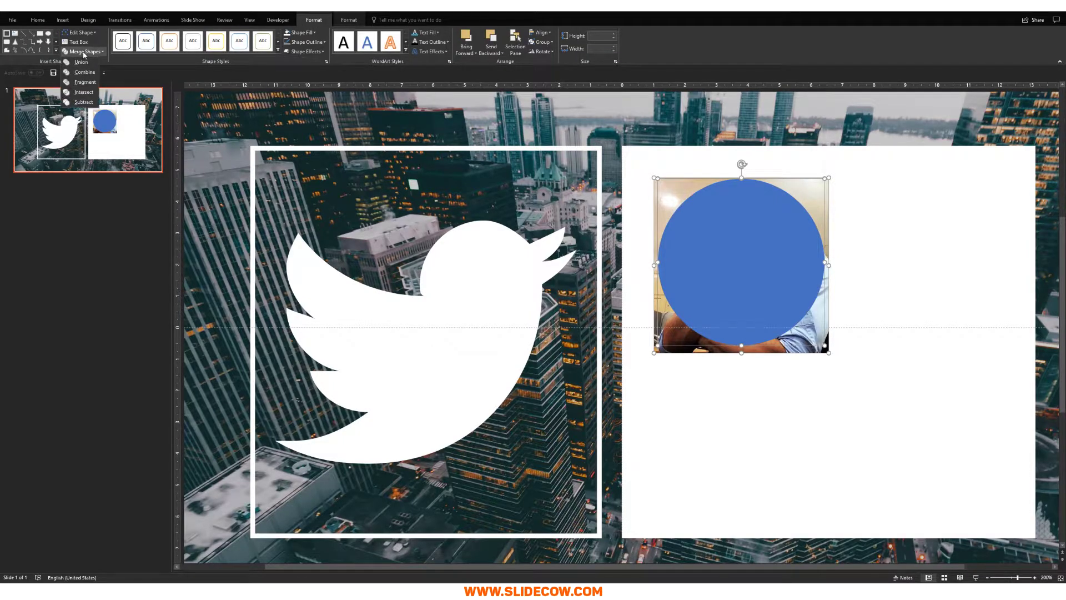
pyautogui.click(83, 93)
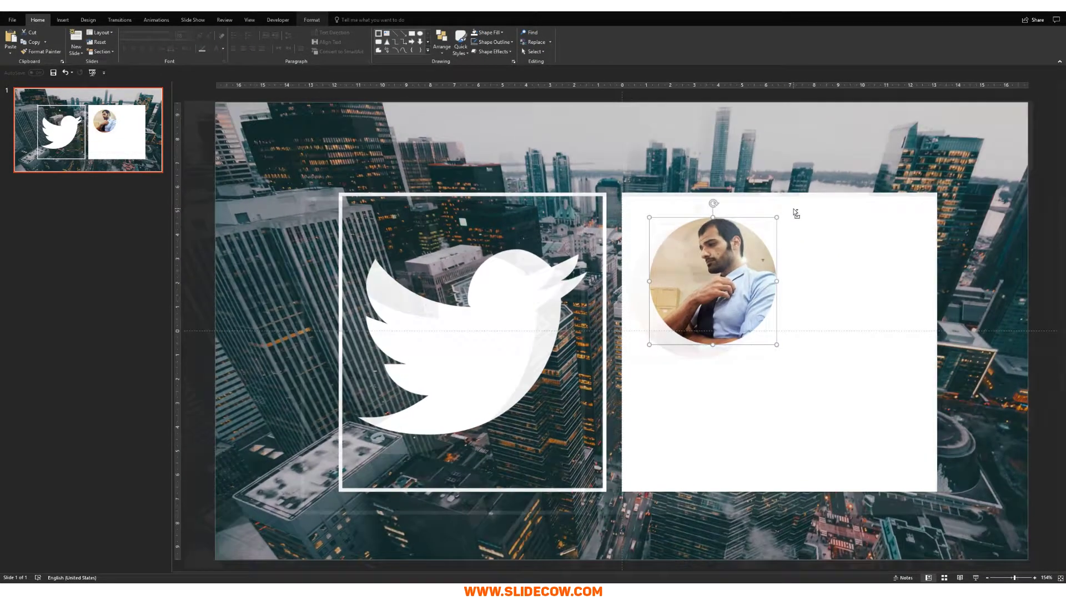
# Shrink the round photo and place it on the frame's top-right corner
pyautogui.scroll(4, 796, 214)
pyautogui.moveTo(550, 246); pyautogui.dragTo(615, 310)
pyautogui.moveTo(683, 347); pyautogui.dragTo(609, 264)
pyautogui.scroll(-6, 647, 247)
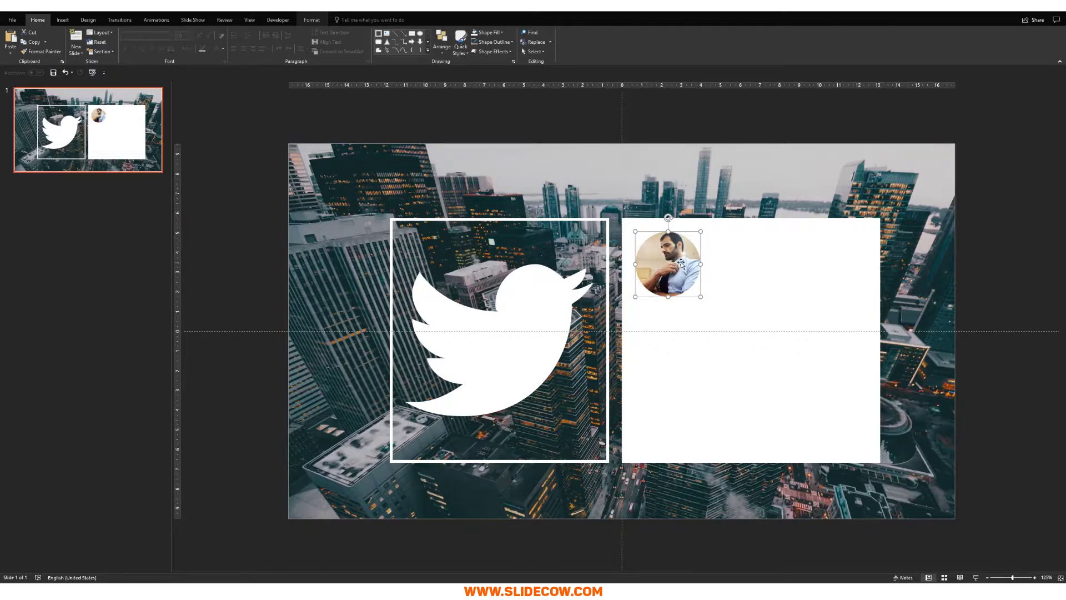
pyautogui.moveTo(681, 265); pyautogui.dragTo(590, 261)
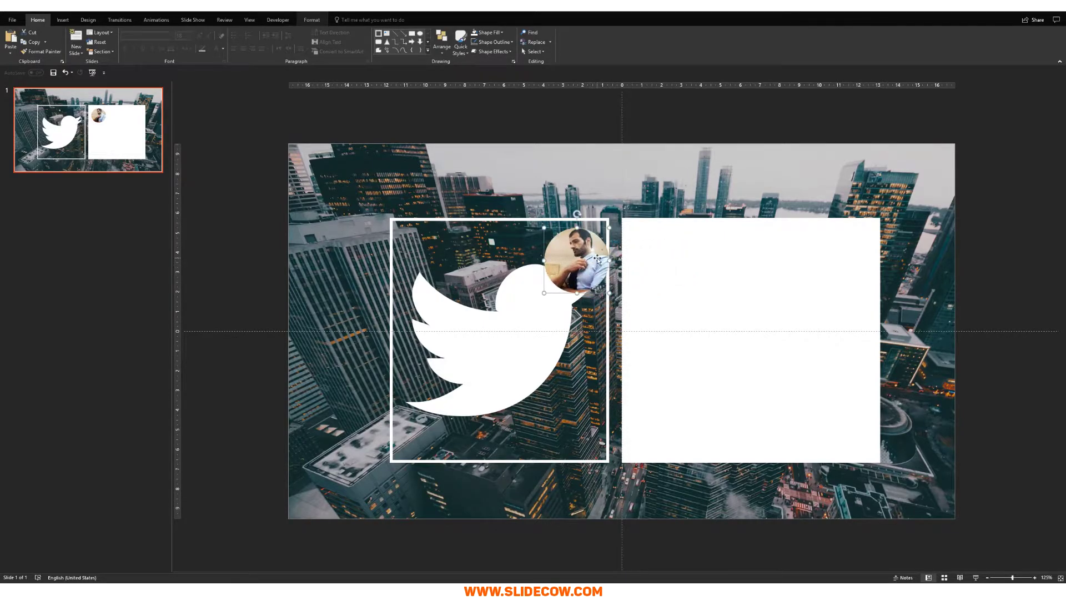
pyautogui.click(63, 20)
pyautogui.click(676, 254)
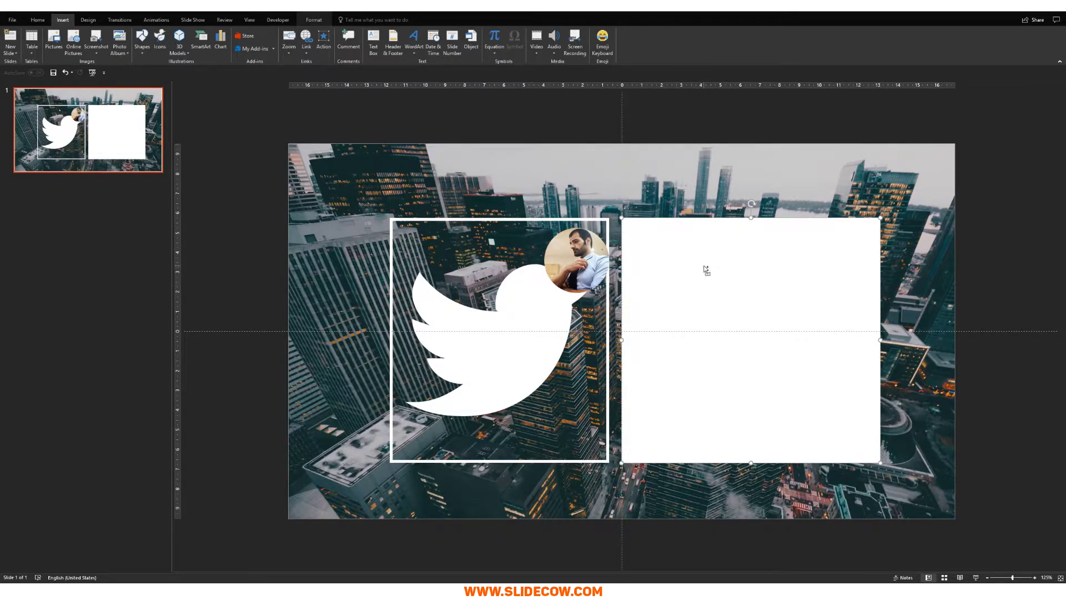
# Duplicate the white panel, fill the copy grey, and shrink it inside the card
pyautogui.hotkey('ctrl', 'd')
pyautogui.moveTo(718, 275)
pyautogui.mouseDown()
pyautogui.moveTo(692, 267)
pyautogui.moveTo(724, 265)
pyautogui.moveTo(714, 332)
pyautogui.moveTo(707, 265)
pyautogui.mouseUp()
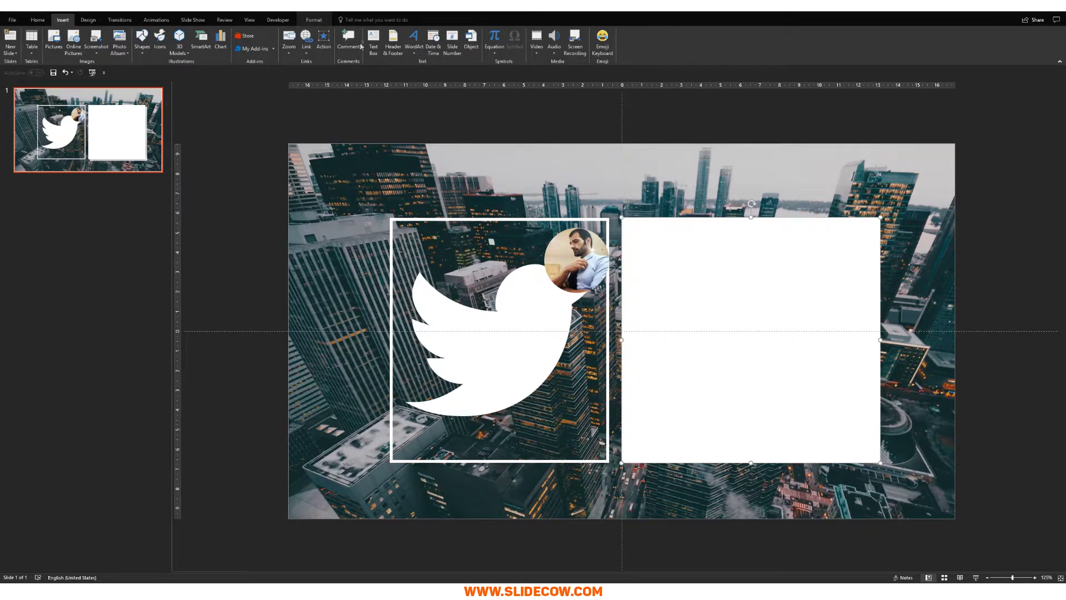
pyautogui.click(314, 20)
pyautogui.click(316, 33)
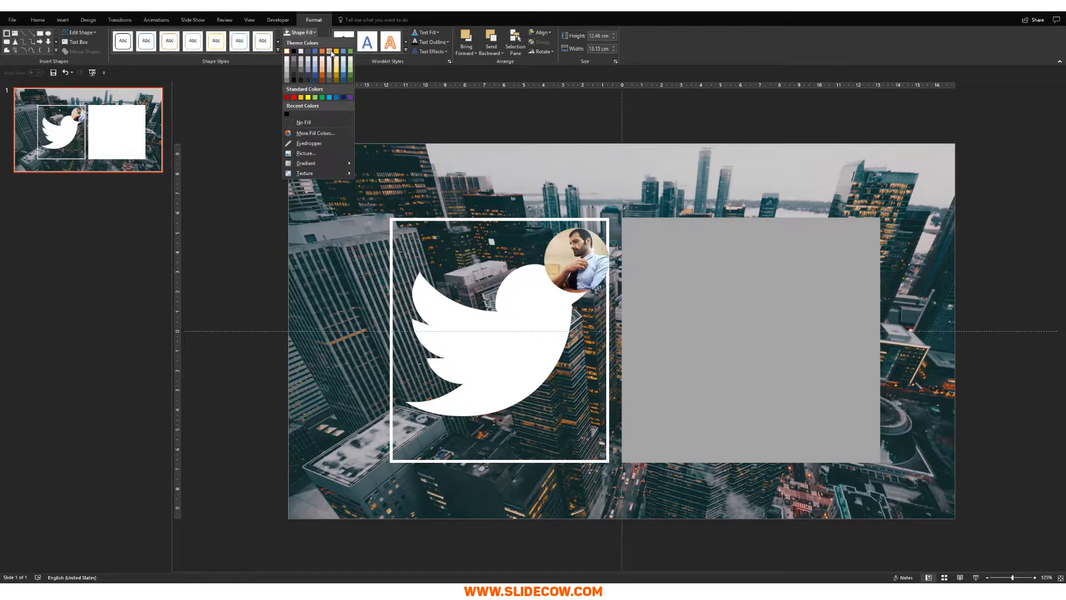
pyautogui.click(331, 52)
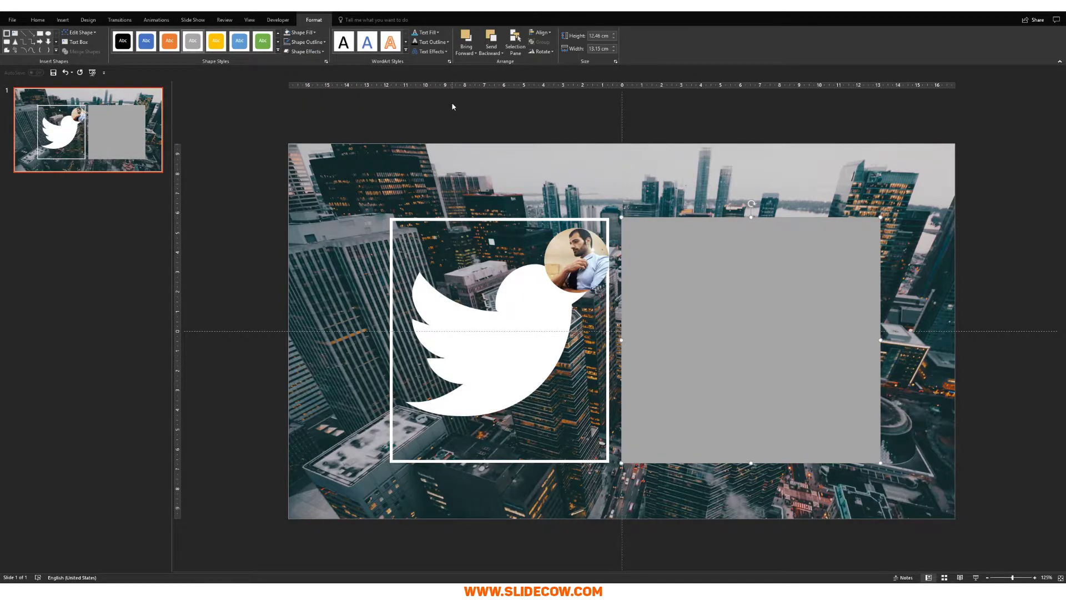
pyautogui.hotkey('shift', 'Down')
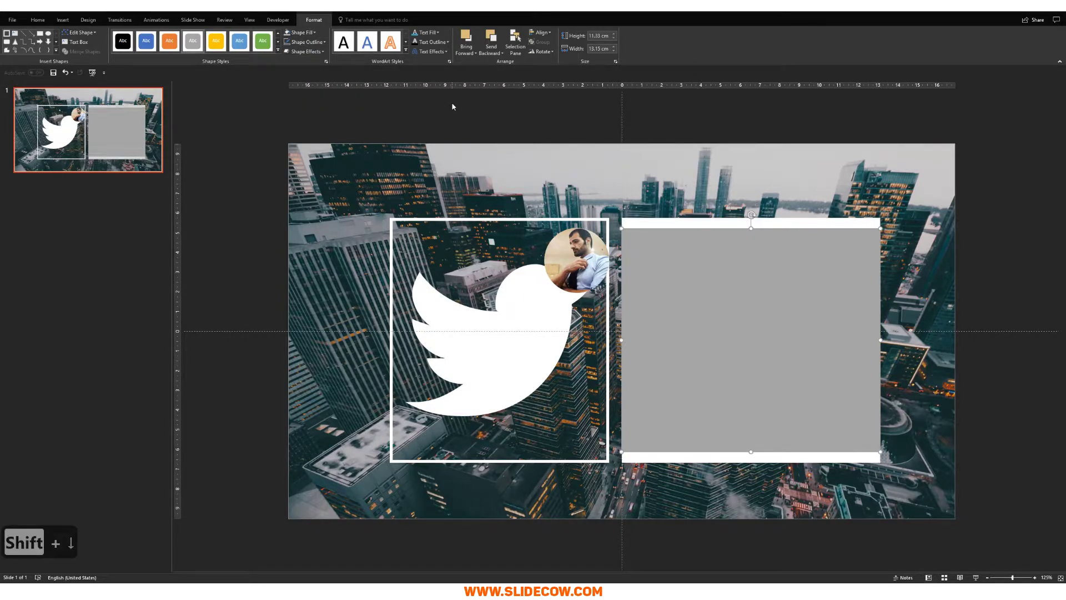
pyautogui.hotkey('shift', 'Left')
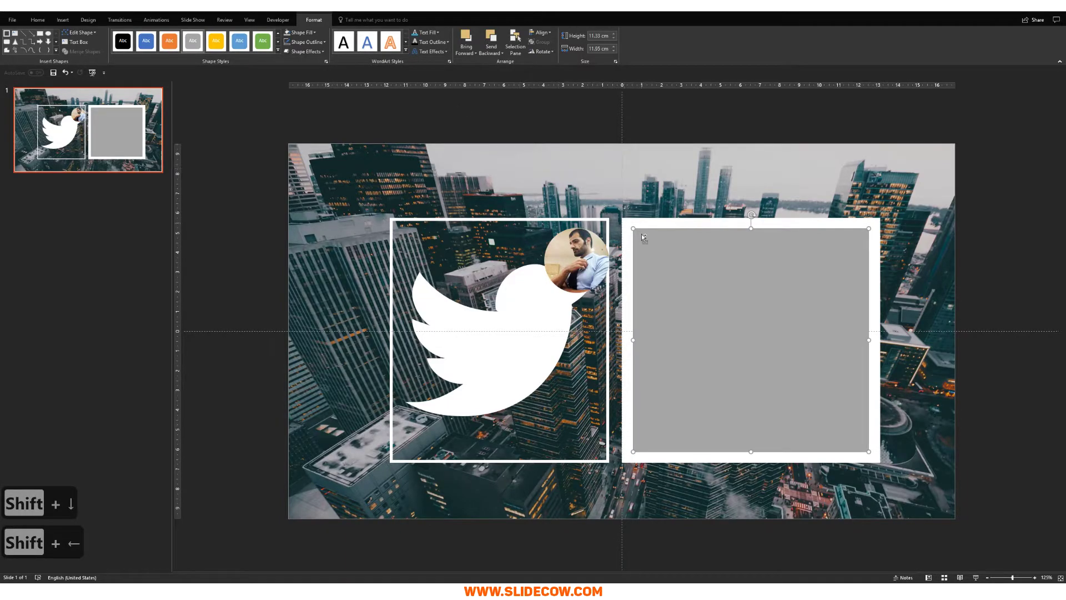
pyautogui.scroll(3, 641, 234)
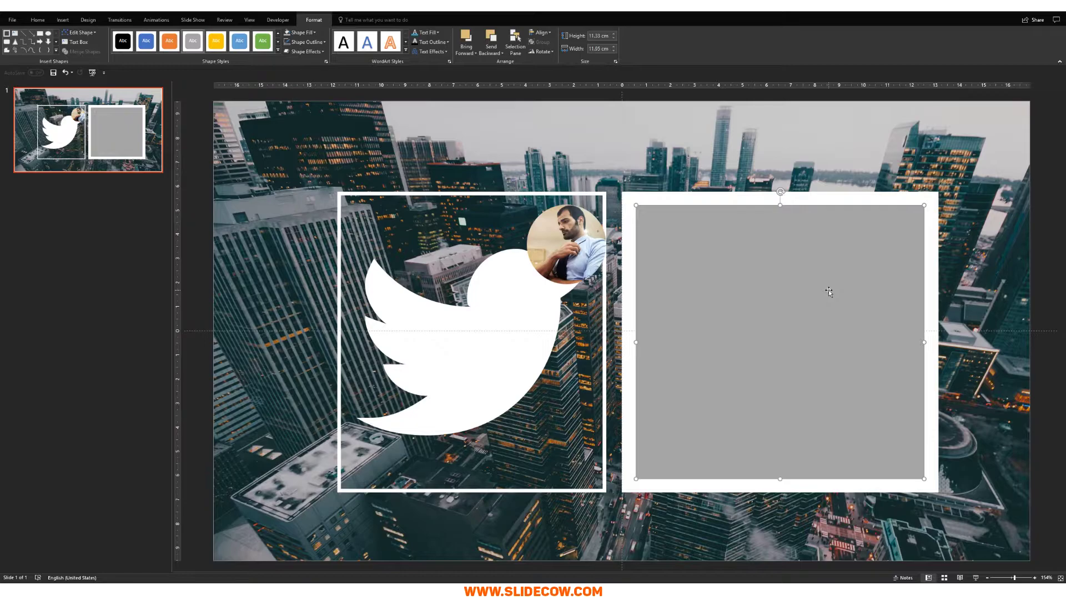
# Move the round photo onto the grey box's top-left, shrinking and nudging it slightly
pyautogui.hotkey('ctrl', 'z')
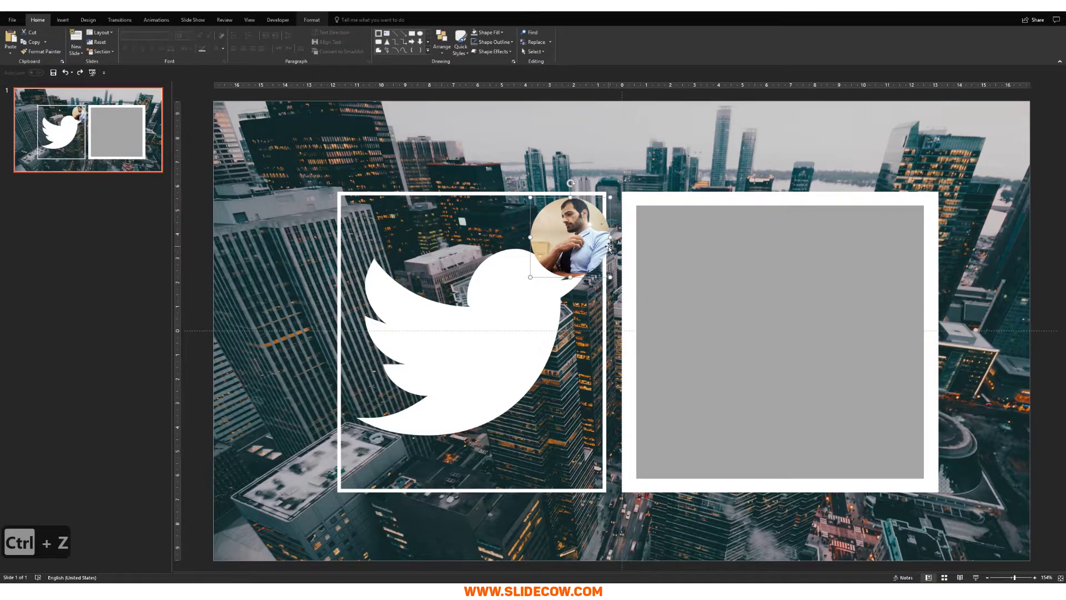
pyautogui.moveTo(569, 227); pyautogui.dragTo(679, 237)
pyautogui.hotkey('shift', 'Down')
pyautogui.hotkey('shift', 'Down')
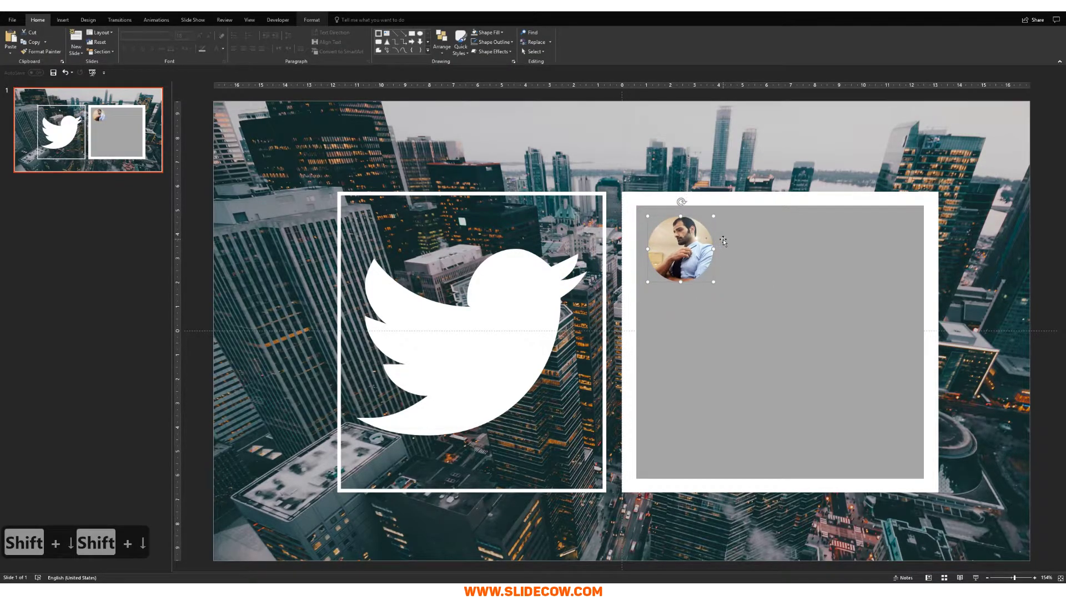
pyautogui.press('Escape')
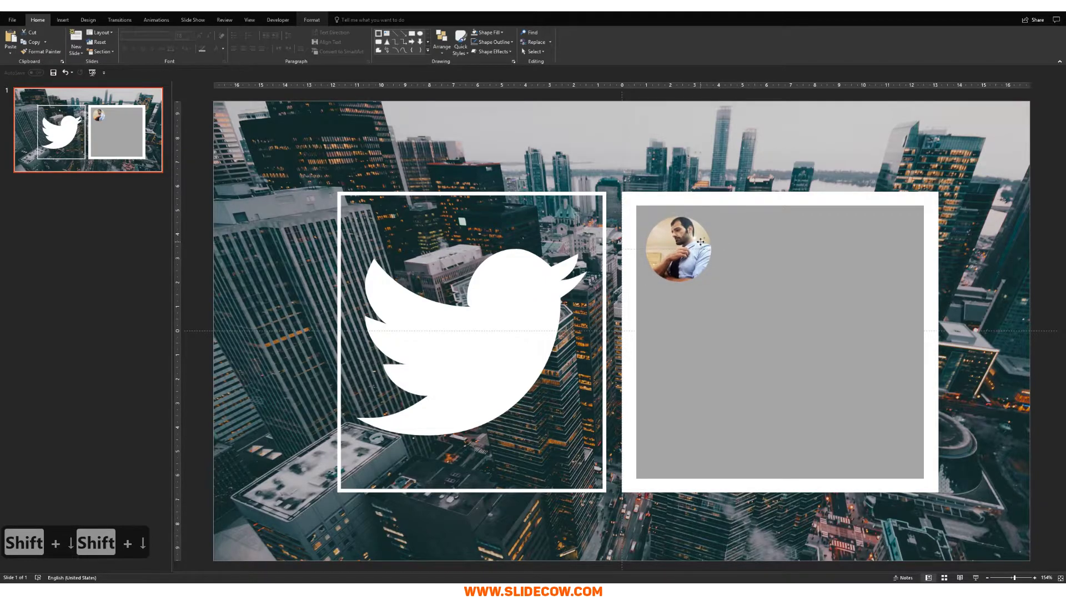
pyautogui.press('Up')
pyautogui.press('Up')
pyautogui.press('Up')
pyautogui.press('Up')
pyautogui.press('Up')
pyautogui.press('Up')
pyautogui.press('Up')
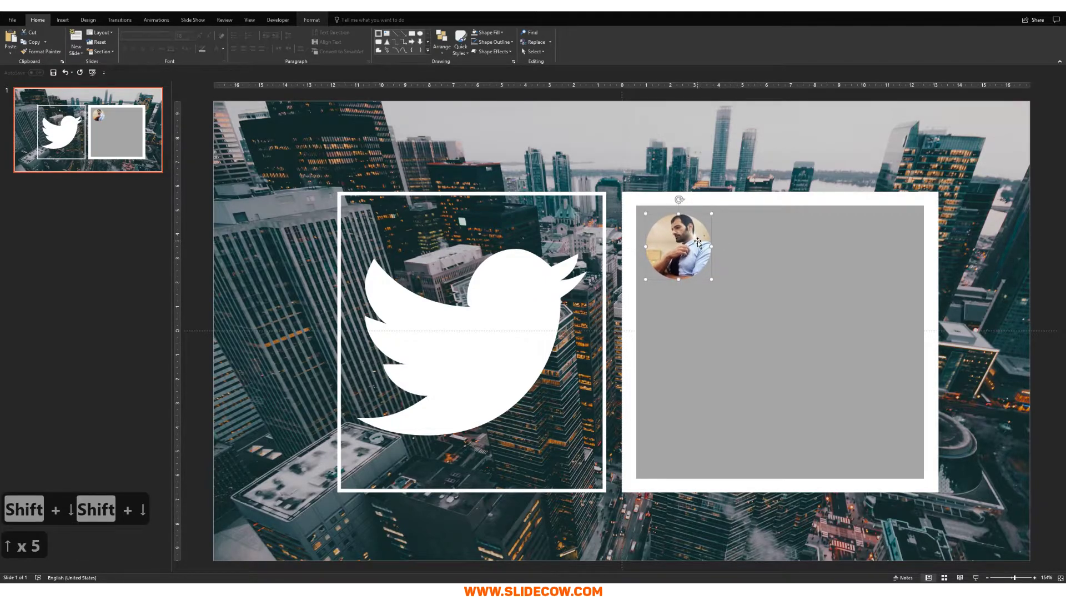
pyautogui.press('Escape')
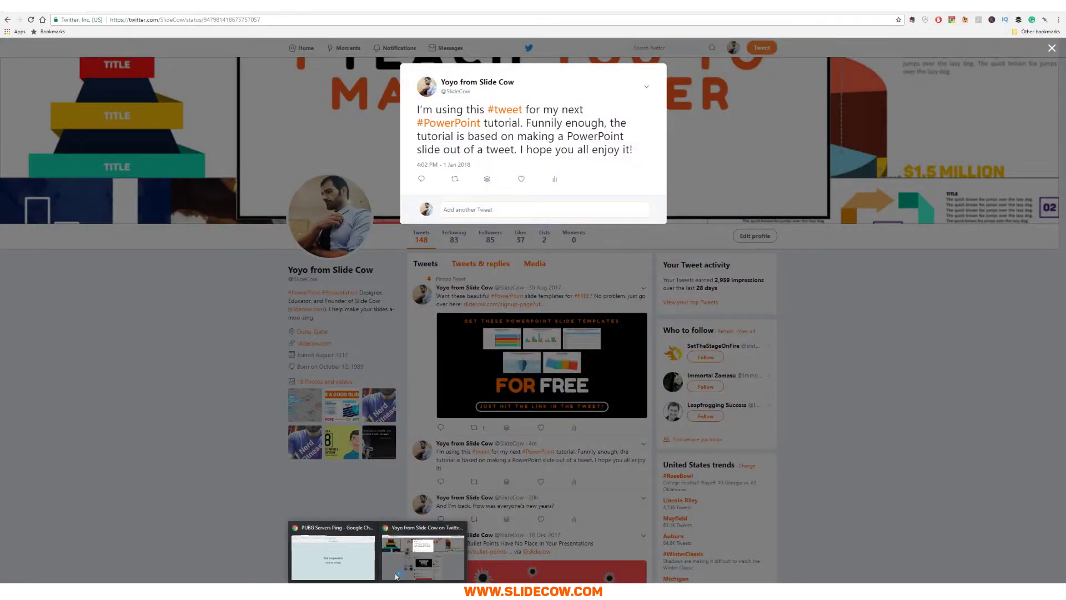
pyautogui.click(399, 572)
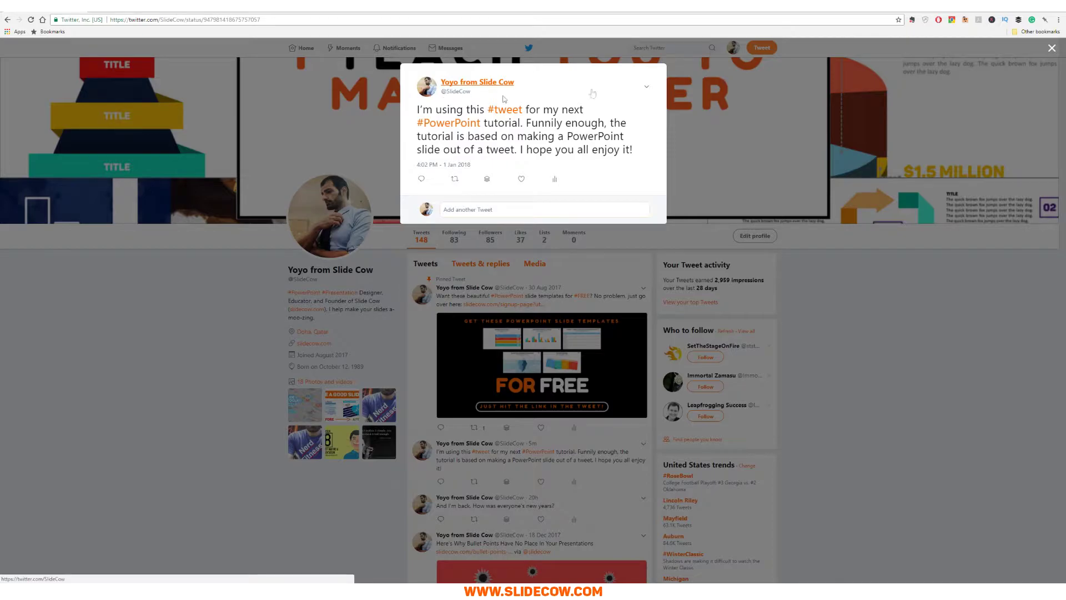
# Add a text box beside the round photo with the tweeter's display name in bold
pyautogui.click(1023, 11)
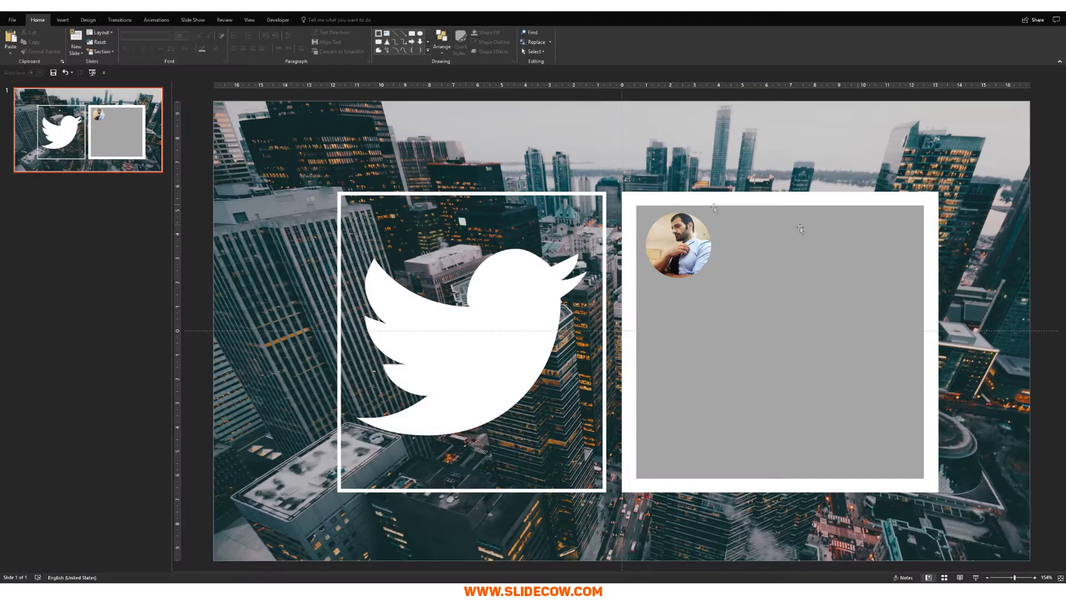
pyautogui.click(64, 20)
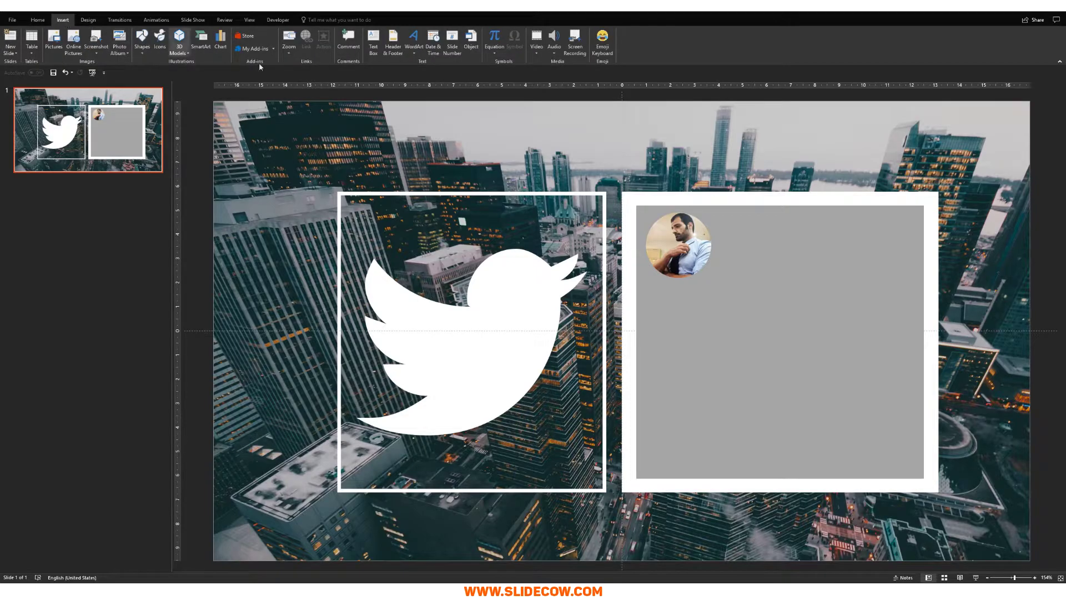
pyautogui.click(373, 42)
pyautogui.moveTo(719, 218); pyautogui.dragTo(912, 242)
pyautogui.write('Yoyo from sLid')
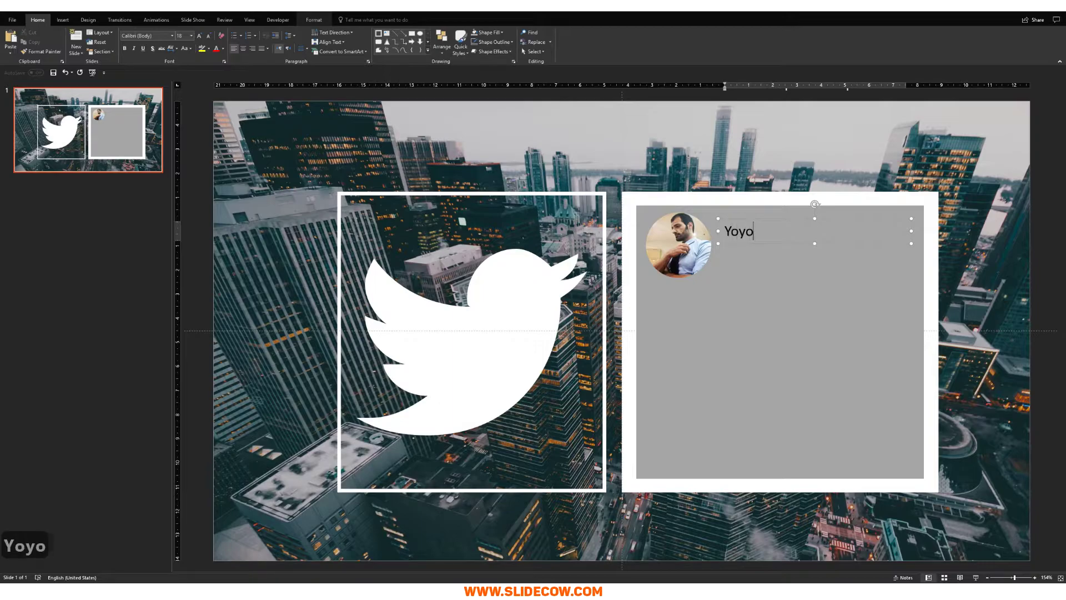
pyautogui.press('BackSpace')
pyautogui.press('BackSpace')
pyautogui.press('BackSpace')
pyautogui.press('BackSpace')
pyautogui.write('Slide Cow')
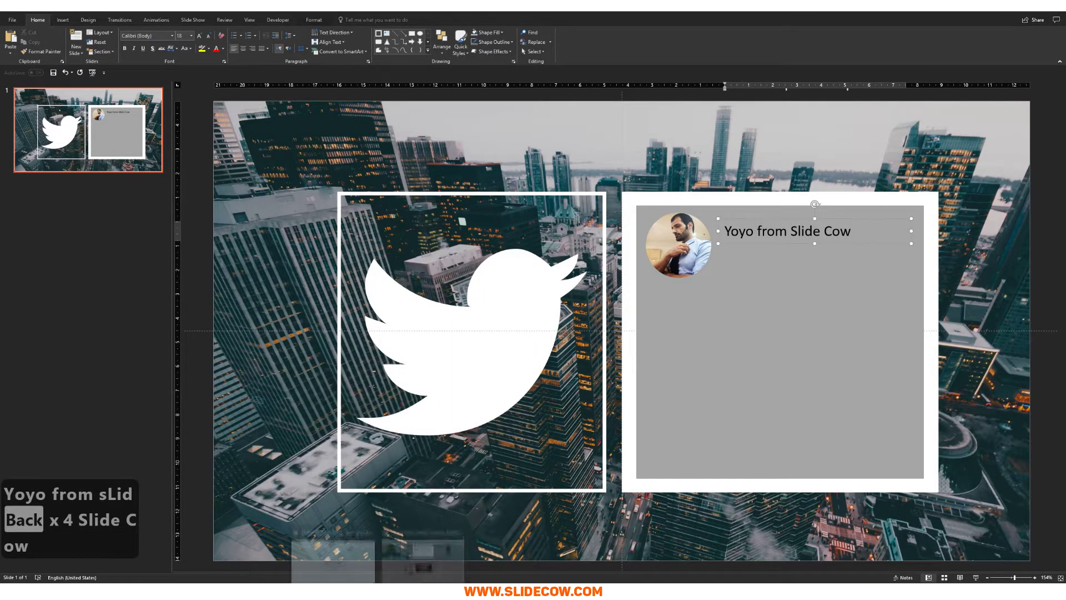
pyautogui.click(422, 547)
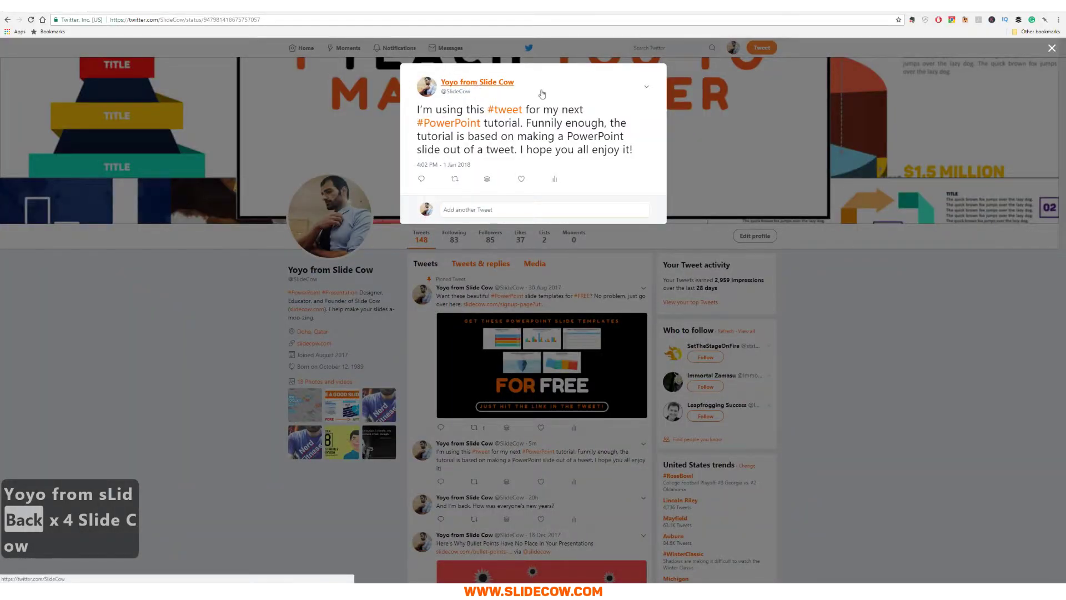
pyautogui.click(1003, 5)
pyautogui.press('Escape')
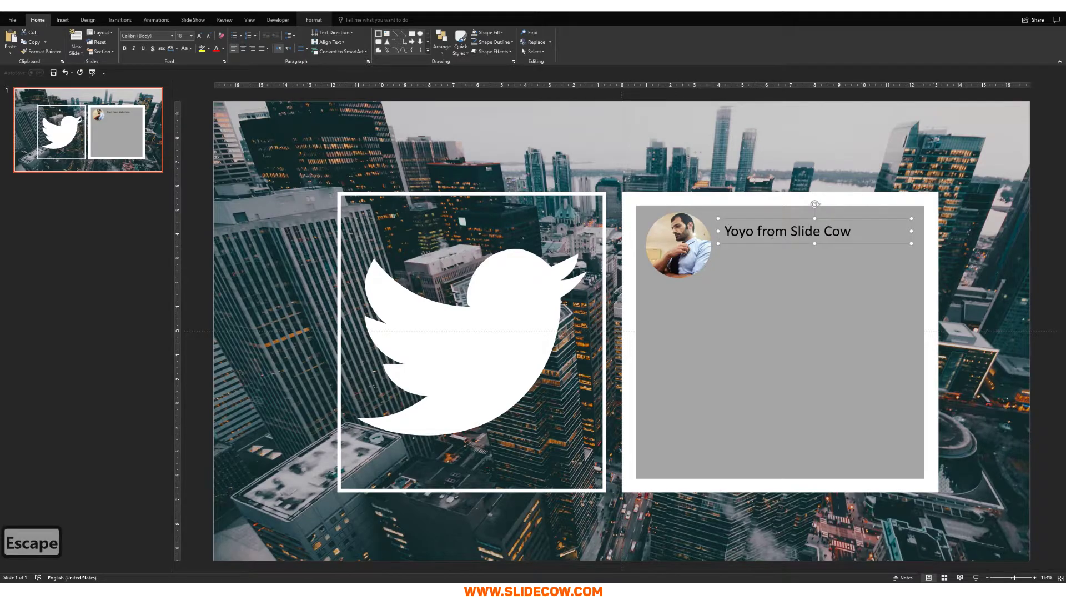
pyautogui.hotkey('ctrl', 'b')
pyautogui.press('Escape')
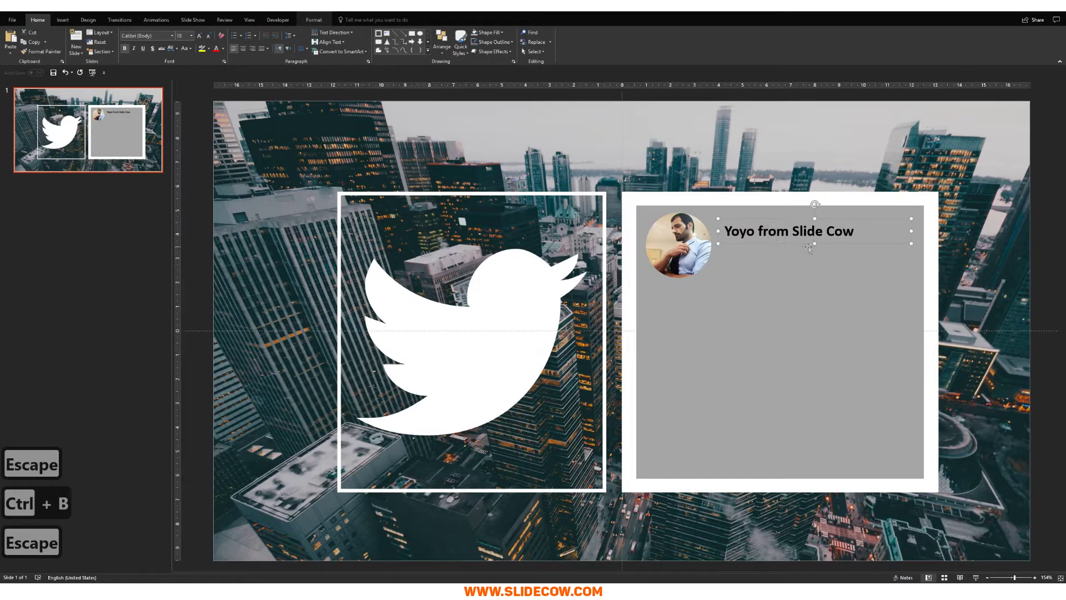
pyautogui.click(858, 234)
pyautogui.press('Return')
pyautogui.write('@')
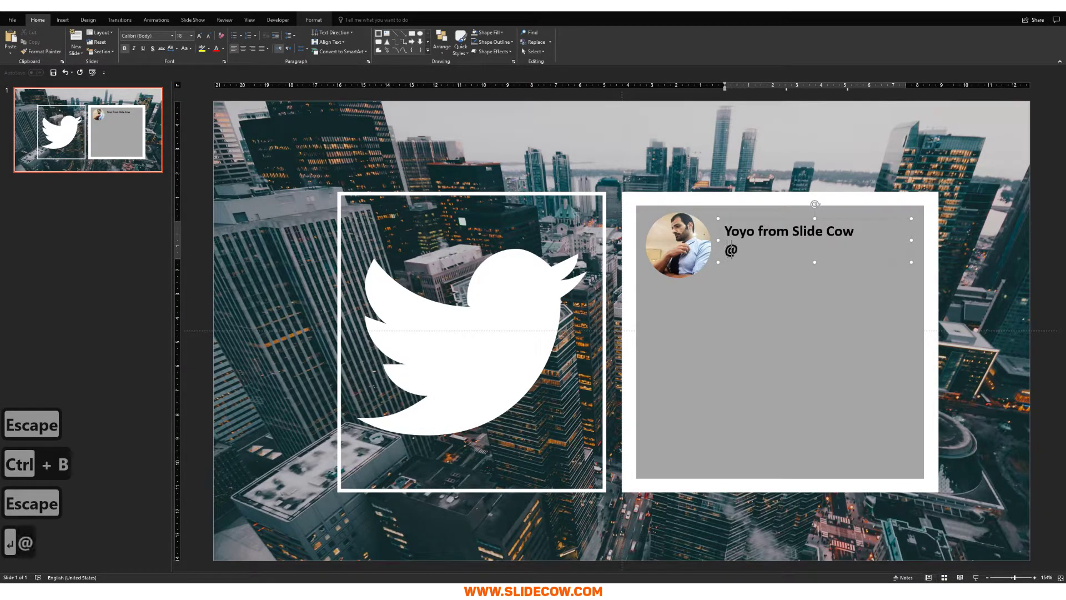
pyautogui.write('SlideCow')
pyautogui.hotkey('ctrl', 'shift', 'Up')
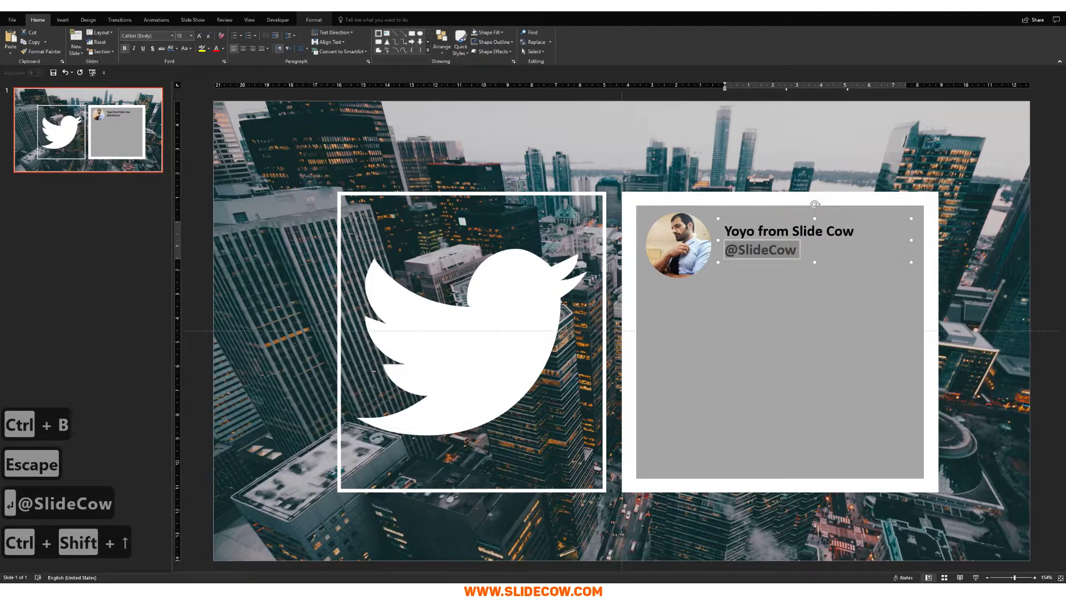
pyautogui.hotkey('ctrl', 'b')
pyautogui.press('Escape')
pyautogui.press('Escape')
pyautogui.press('Escape')
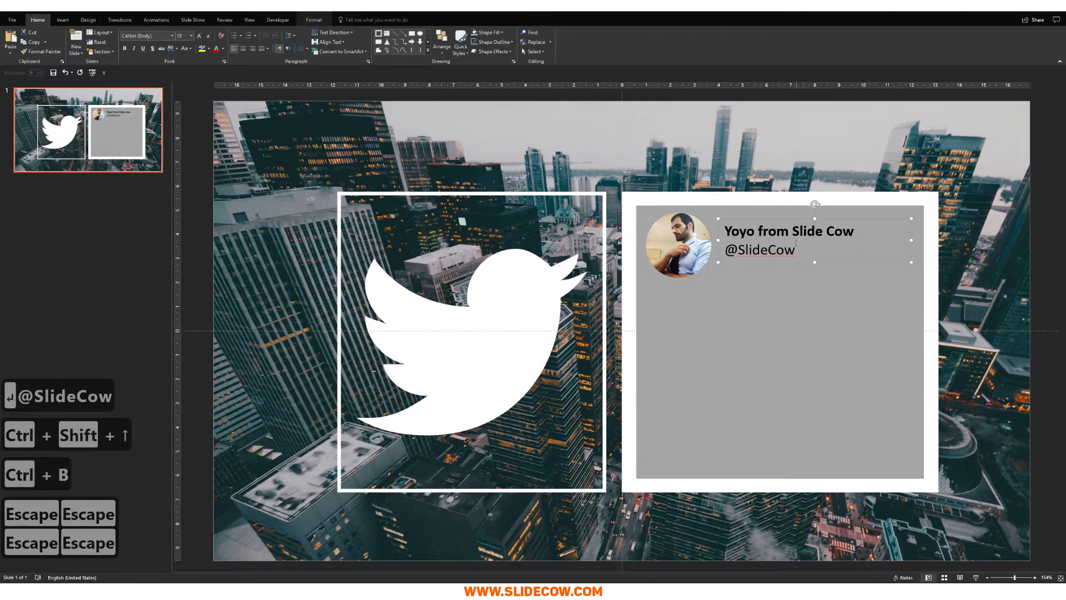
pyautogui.tripleClick(790, 227)
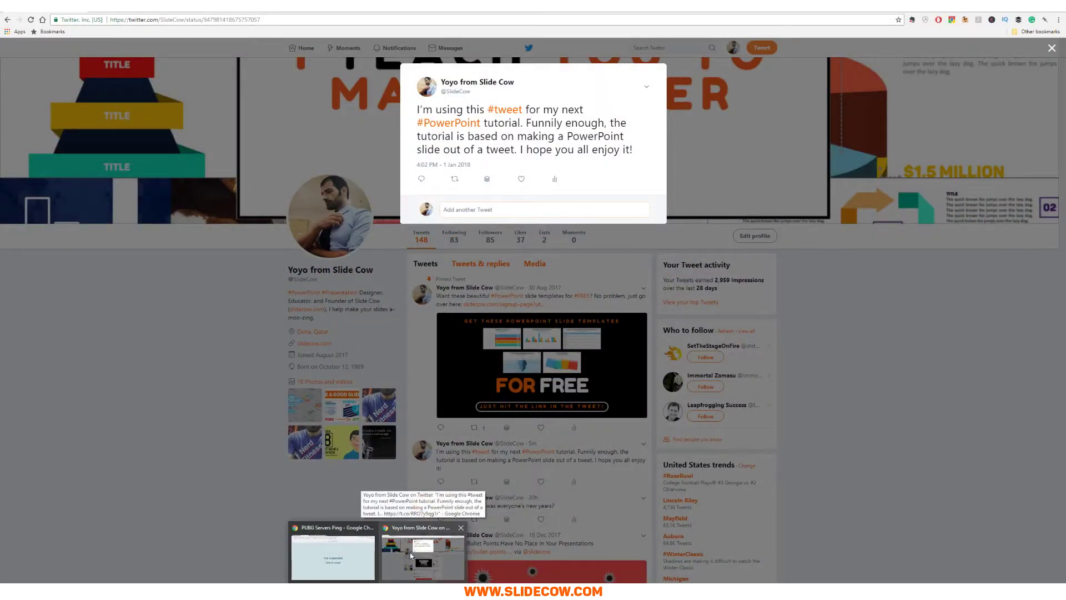
pyautogui.click(410, 551)
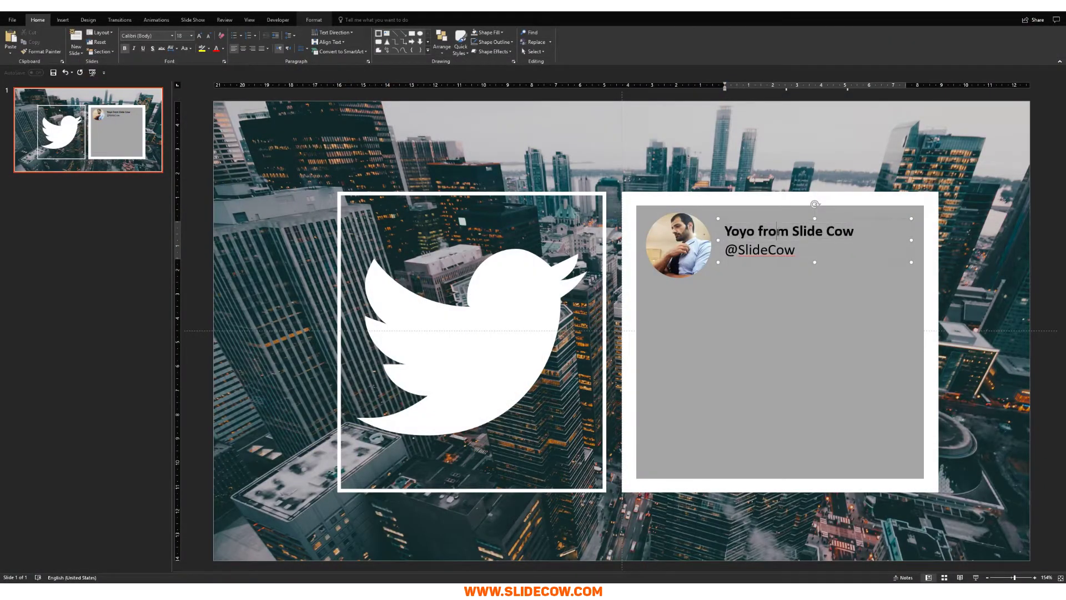
# Set the display name line to 22 pt, after briefly trying 24 pt
pyautogui.tripleClick(778, 232)
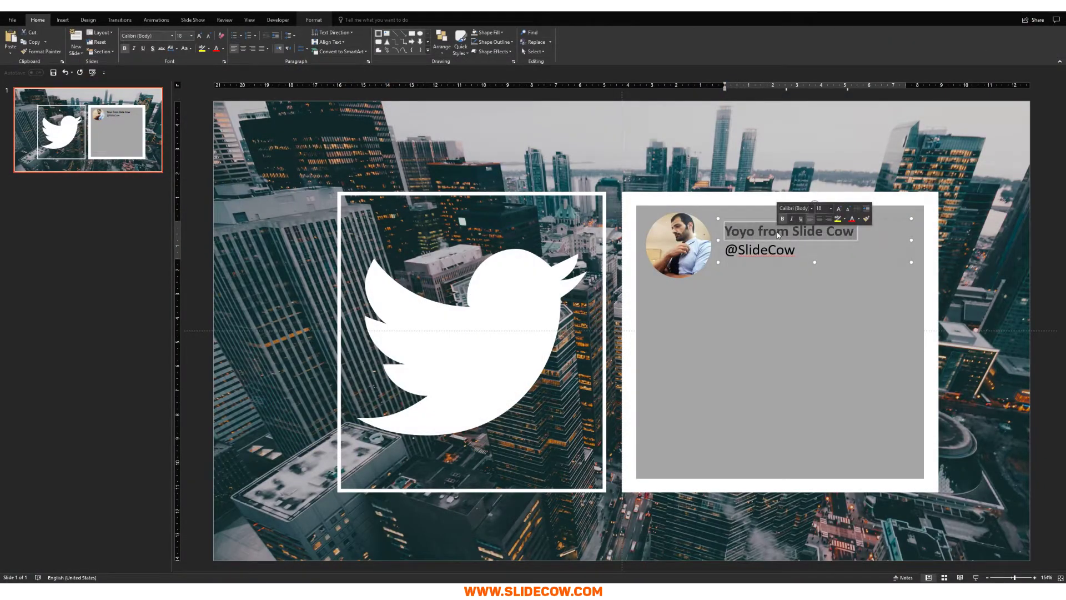
pyautogui.click(184, 36)
pyautogui.write('22')
pyautogui.press('Return')
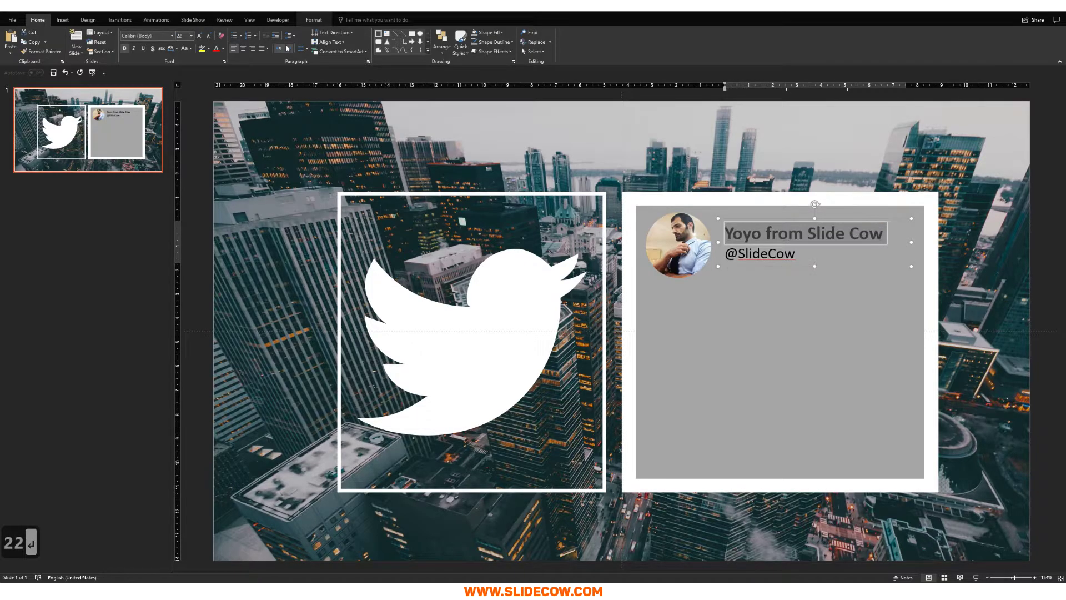
pyautogui.press('Escape')
pyautogui.press('Escape')
pyautogui.press('Escape')
pyautogui.tripleClick(777, 233)
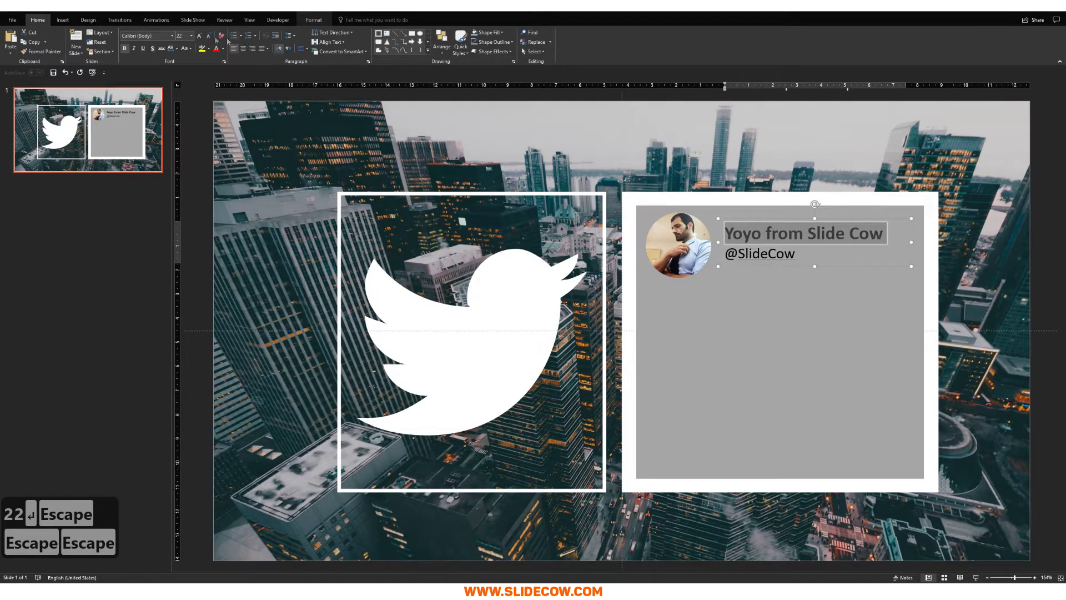
pyautogui.write('24')
pyautogui.press('Return')
pyautogui.press('Escape')
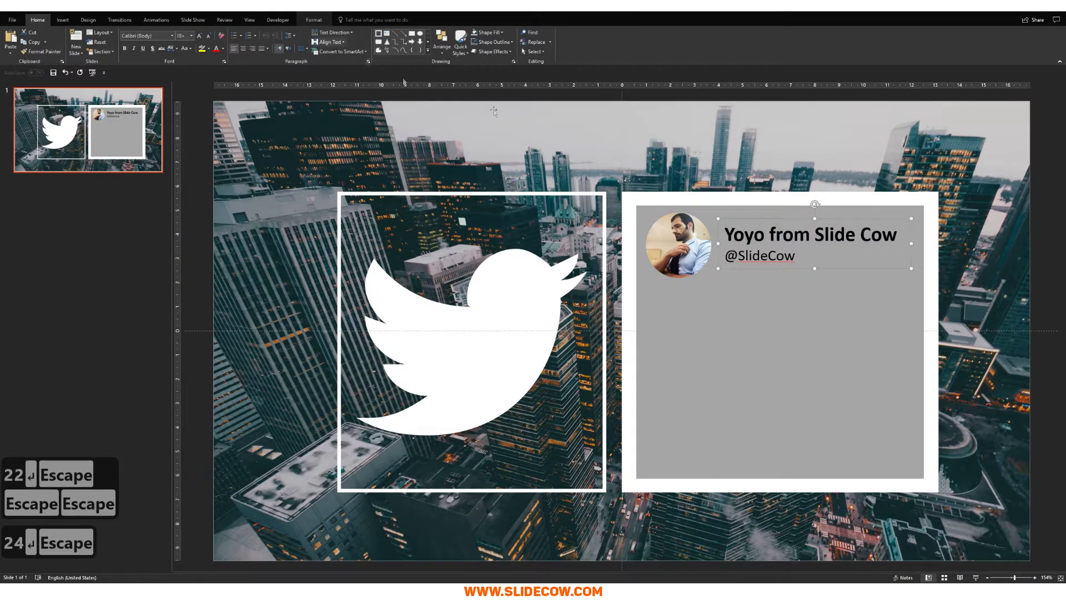
pyautogui.press('Escape')
pyautogui.press('Escape')
pyautogui.tripleClick(768, 238)
pyautogui.write('22')
pyautogui.press('Return')
pyautogui.press('Escape')
pyautogui.press('Escape')
pyautogui.press('Escape')
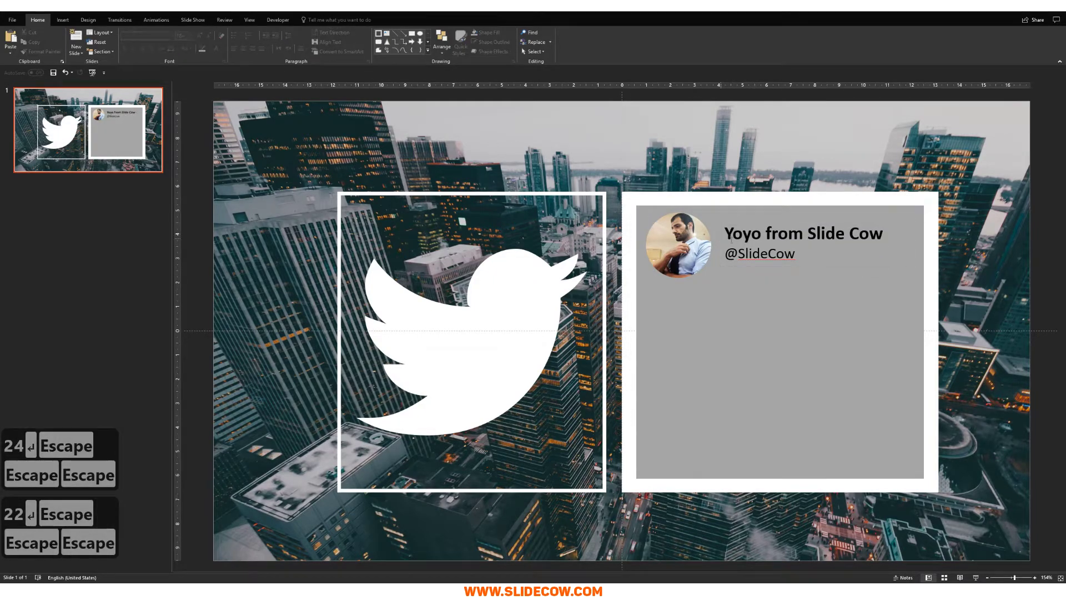
pyautogui.tripleClick(760, 254)
pyautogui.click(184, 36)
pyautogui.write('16')
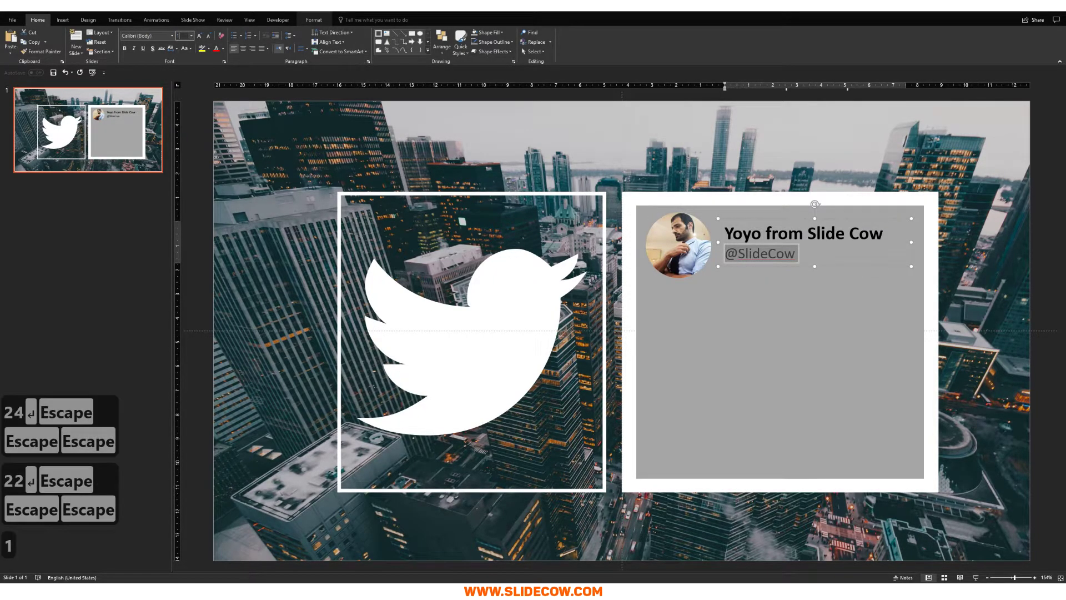
pyautogui.press('Return')
pyautogui.press('Escape')
pyautogui.press('Escape')
pyautogui.press('Escape')
pyautogui.press('Escape')
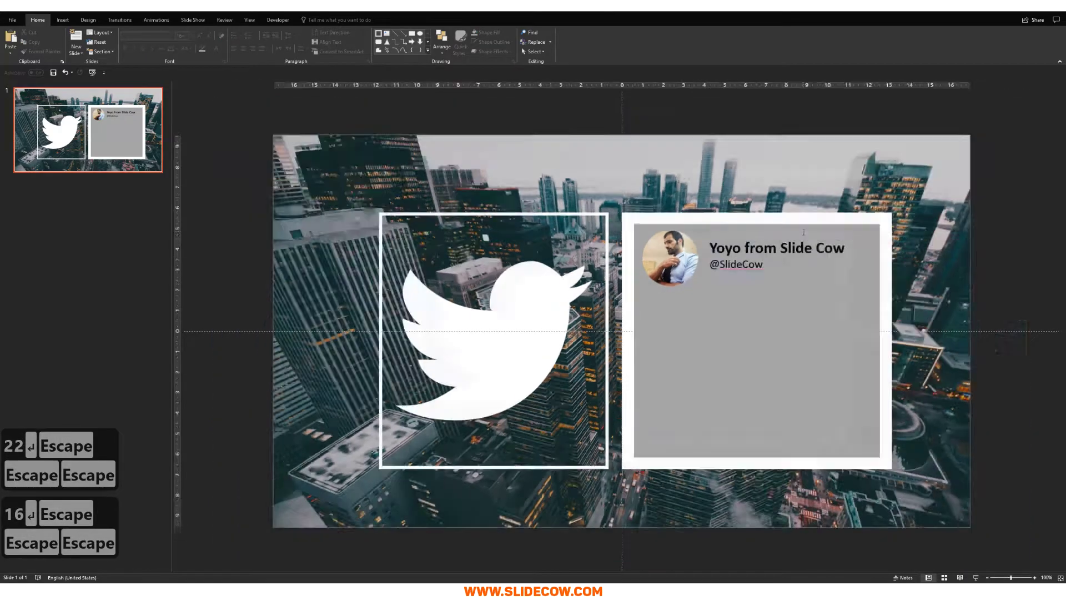
pyautogui.scroll(5, 828, 278)
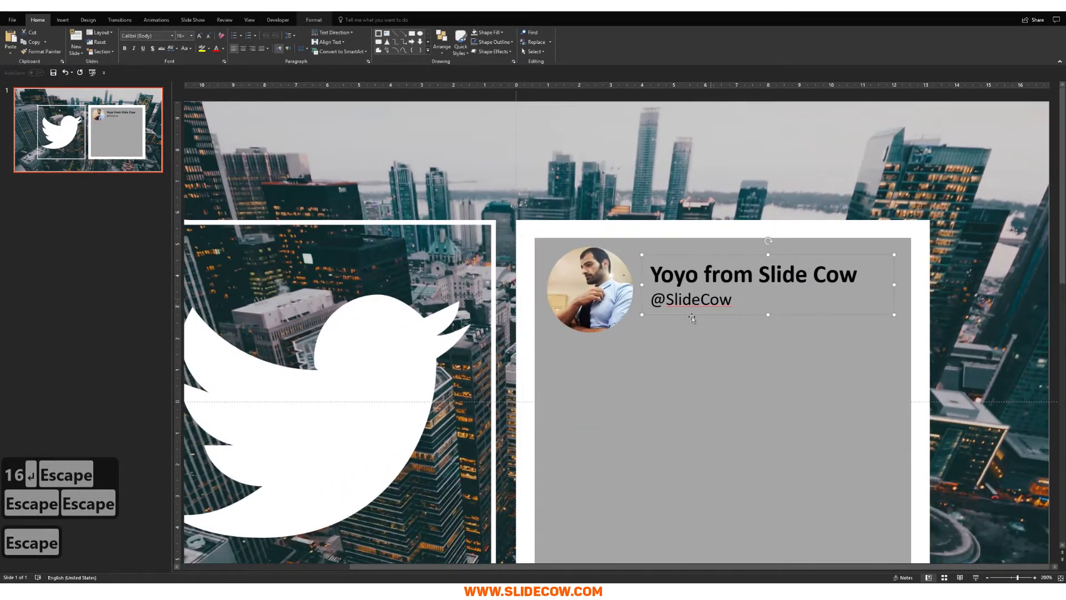
pyautogui.moveTo(673, 313); pyautogui.dragTo(648, 289)
pyautogui.press('Escape')
pyautogui.press('Escape')
pyautogui.press('Escape')
pyautogui.press('Escape')
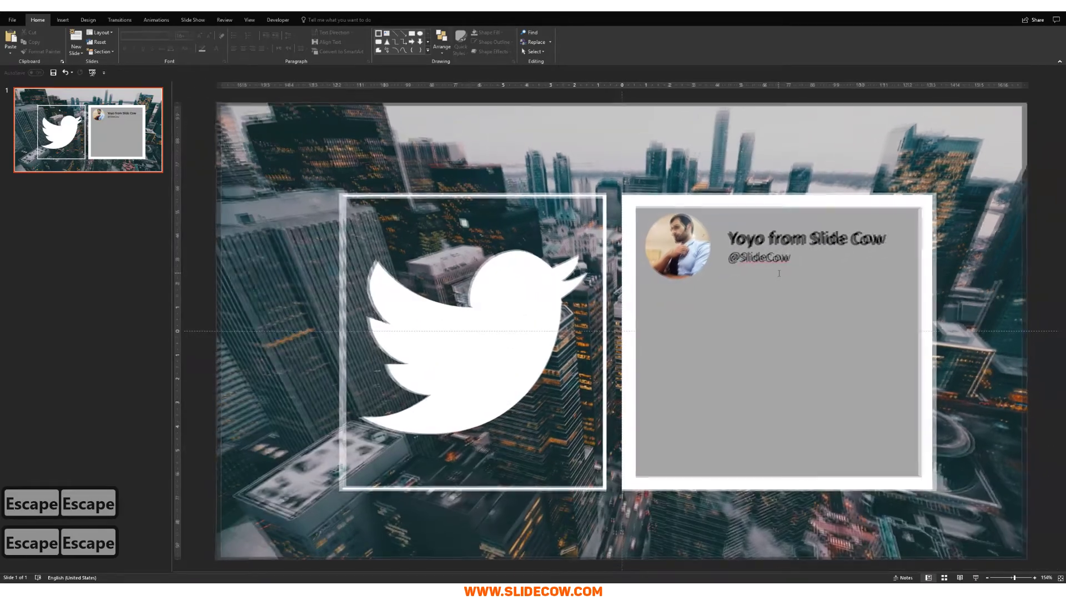
pyautogui.scroll(-5, 802, 268)
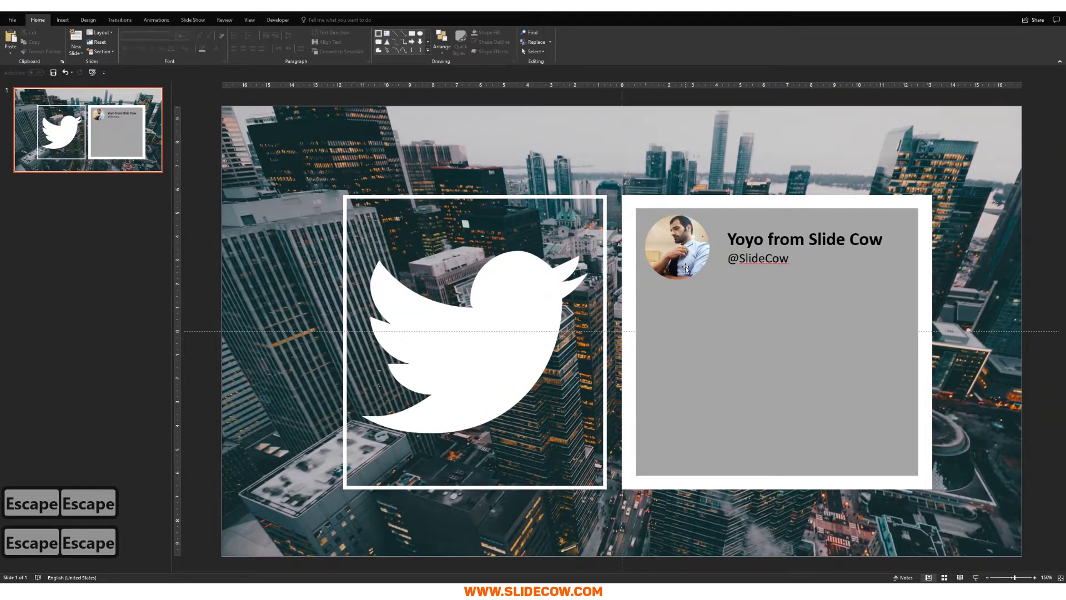
pyautogui.scroll(5, 685, 265)
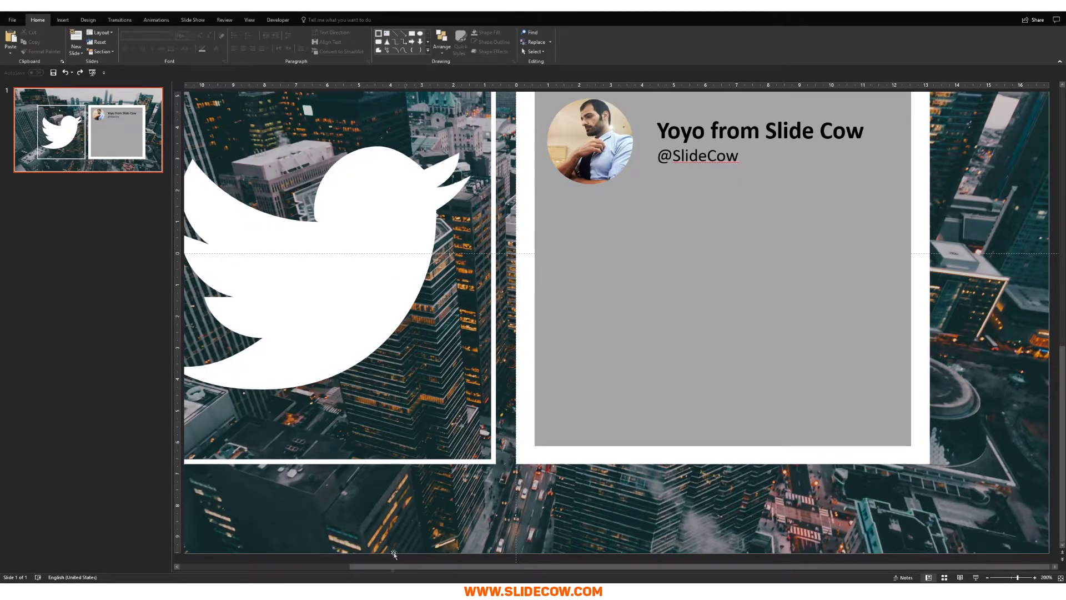
# Copy the full tweet text from the Twitter page and return to PowerPoint
pyautogui.moveTo(394, 577)
pyautogui.click(411, 550)
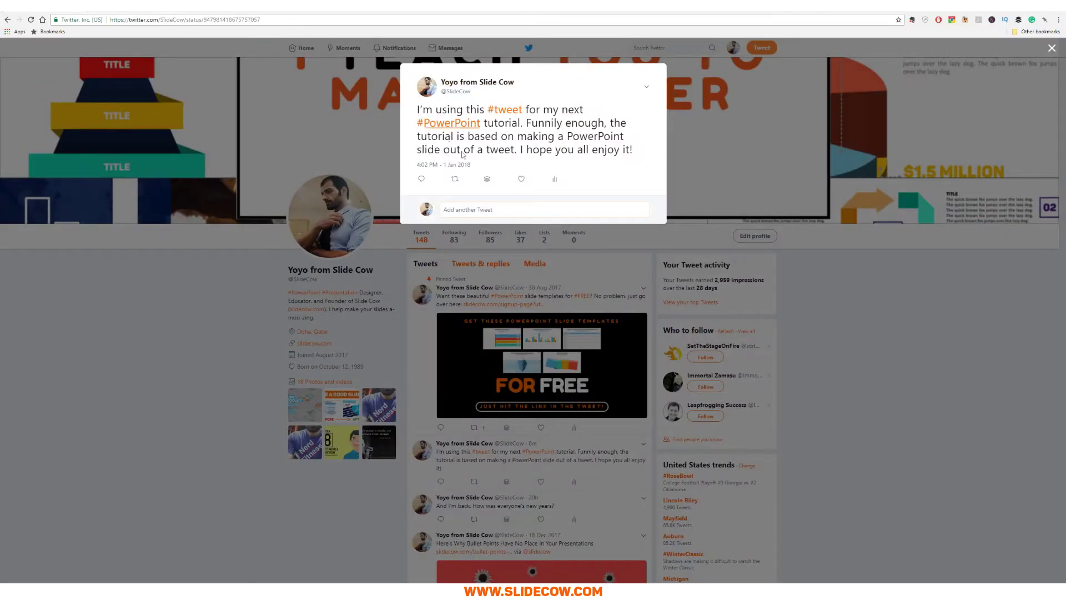
pyautogui.moveTo(417, 110); pyautogui.dragTo(657, 155)
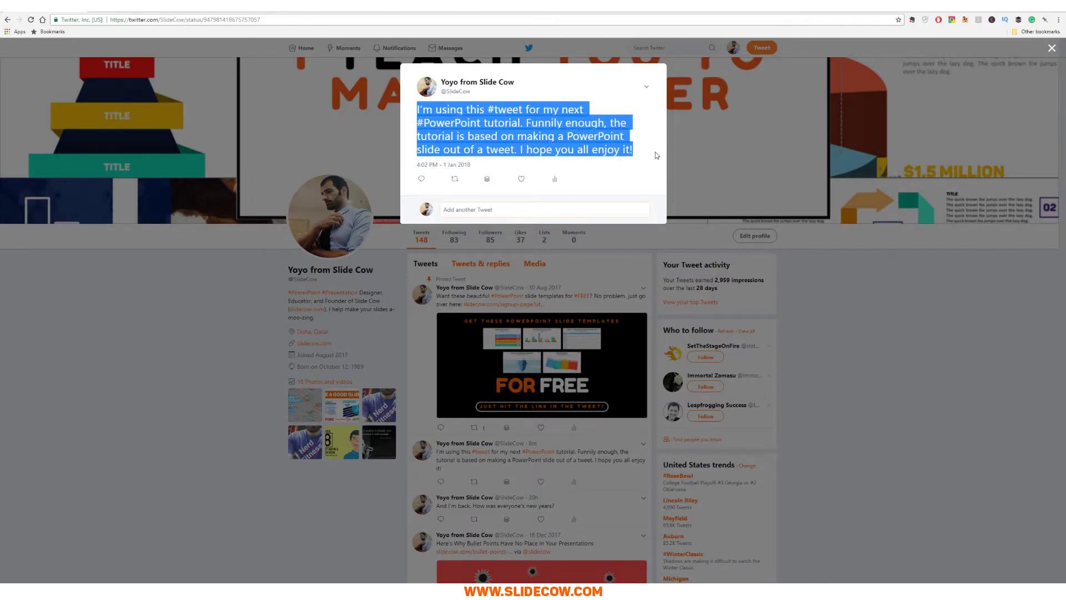
pyautogui.hotkey('ctrl', 'c')
pyautogui.click(556, 148)
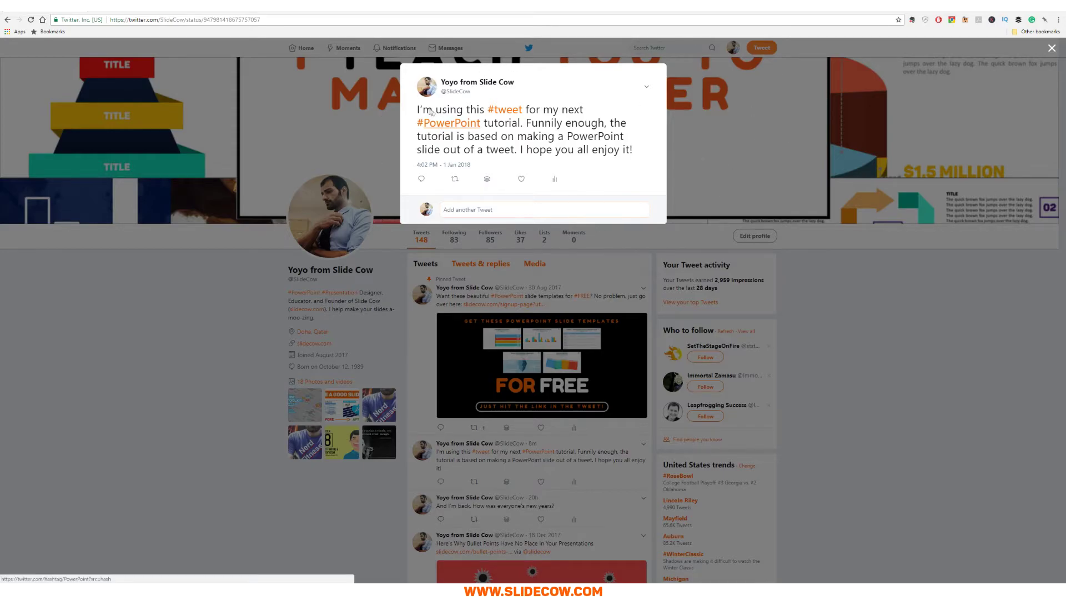
pyautogui.moveTo(418, 109); pyautogui.dragTo(635, 154)
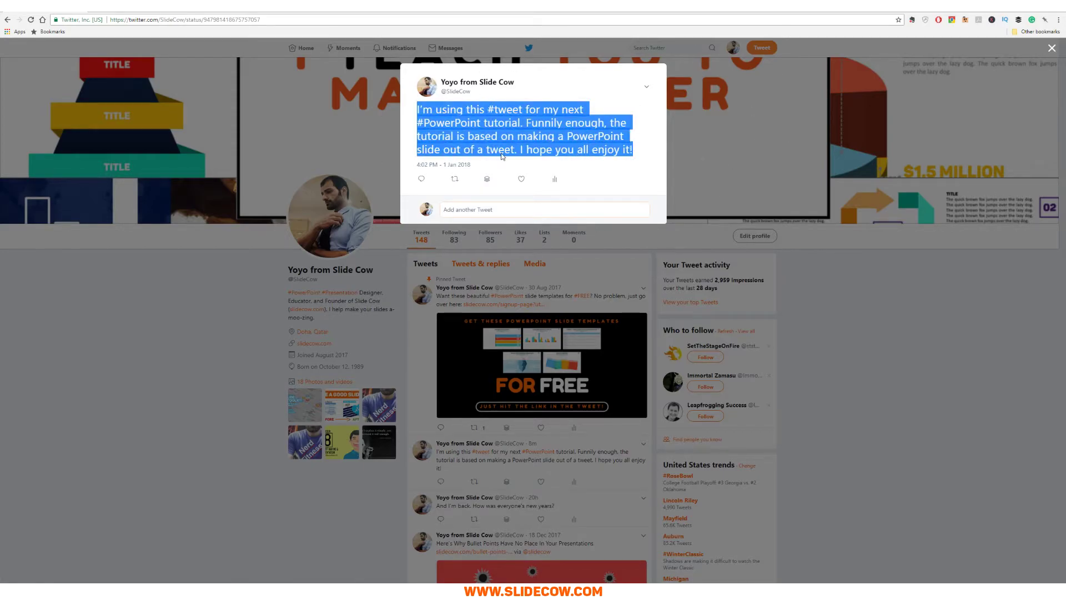
pyautogui.hotkey('ctrl', 'c')
pyautogui.hotkey('alt', 'Tab')
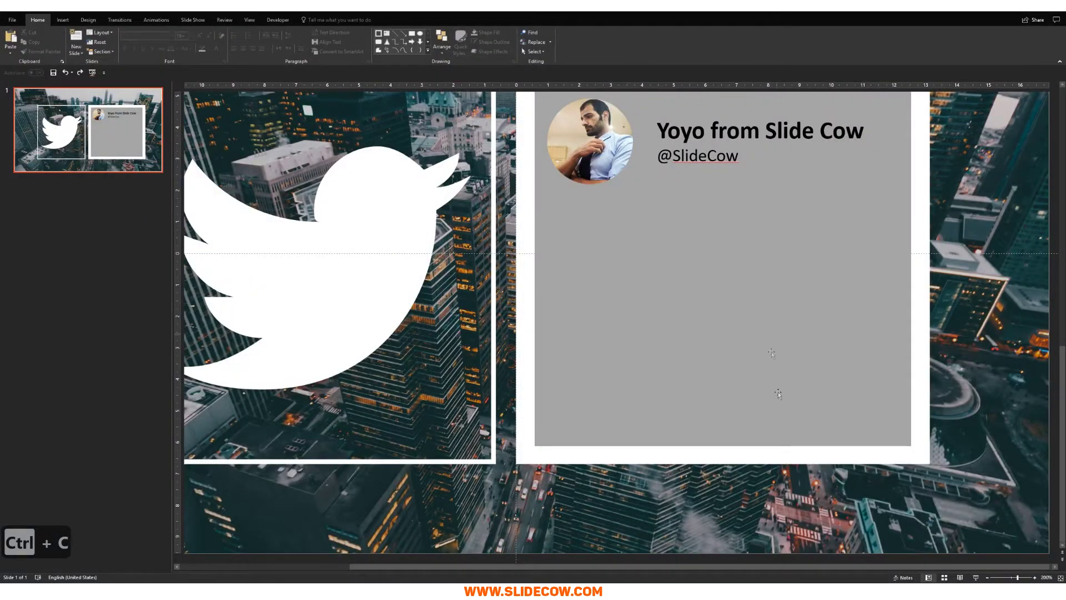
# Paste the tweet text and resize its box to span the grey card's width
pyautogui.hotkey('ctrl', 'v')
pyautogui.scroll(-3, 670, 324)
pyautogui.press('Escape')
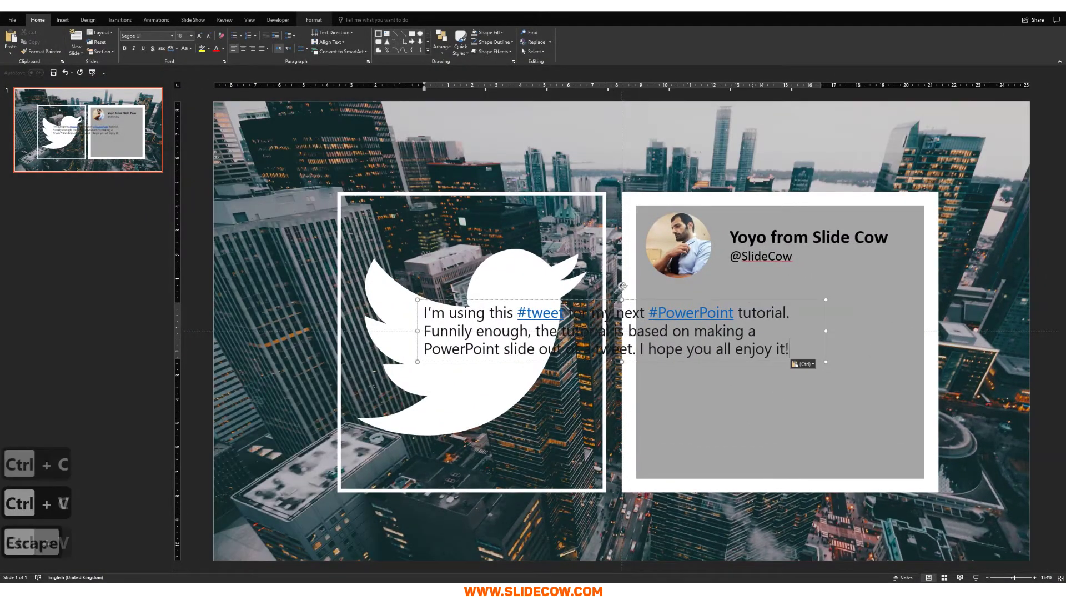
pyautogui.press('Escape')
pyautogui.scroll(10, 551, 312)
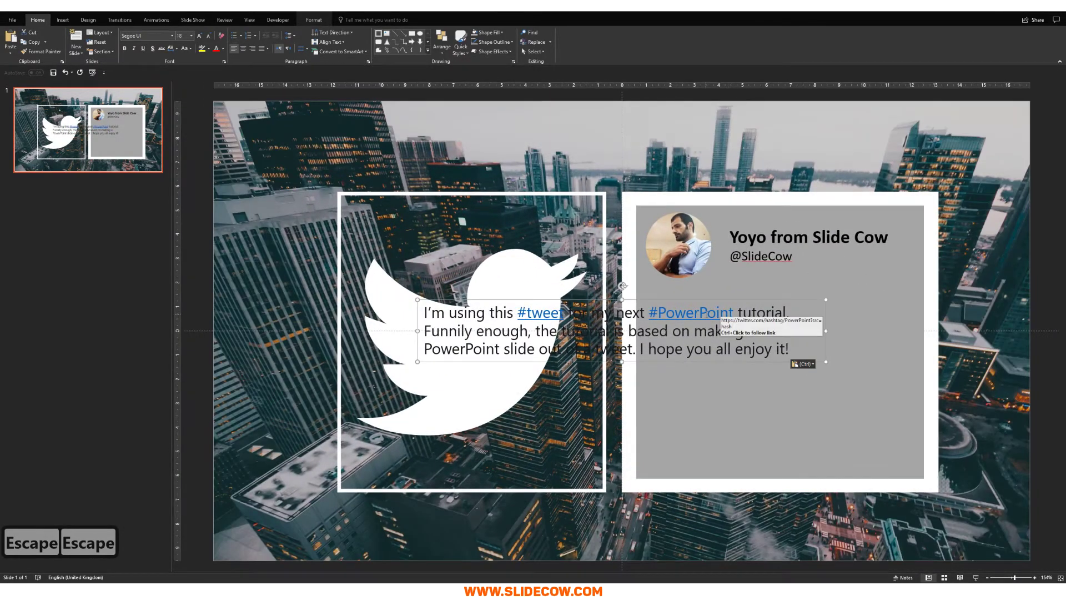
pyautogui.press('Escape')
pyautogui.scroll(10, 550, 326)
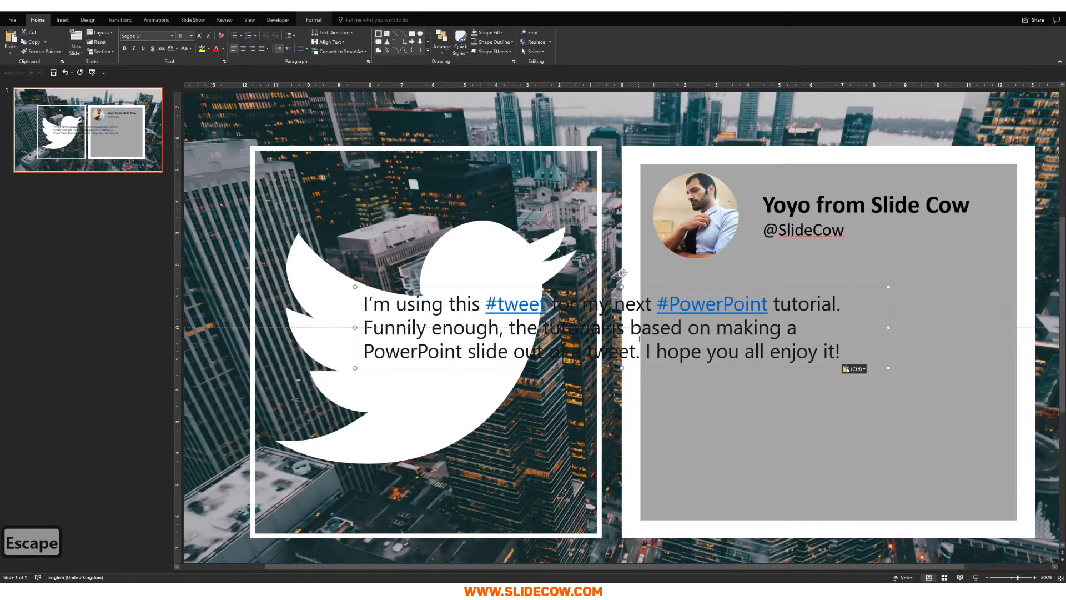
pyautogui.press('Escape')
pyautogui.press('Escape')
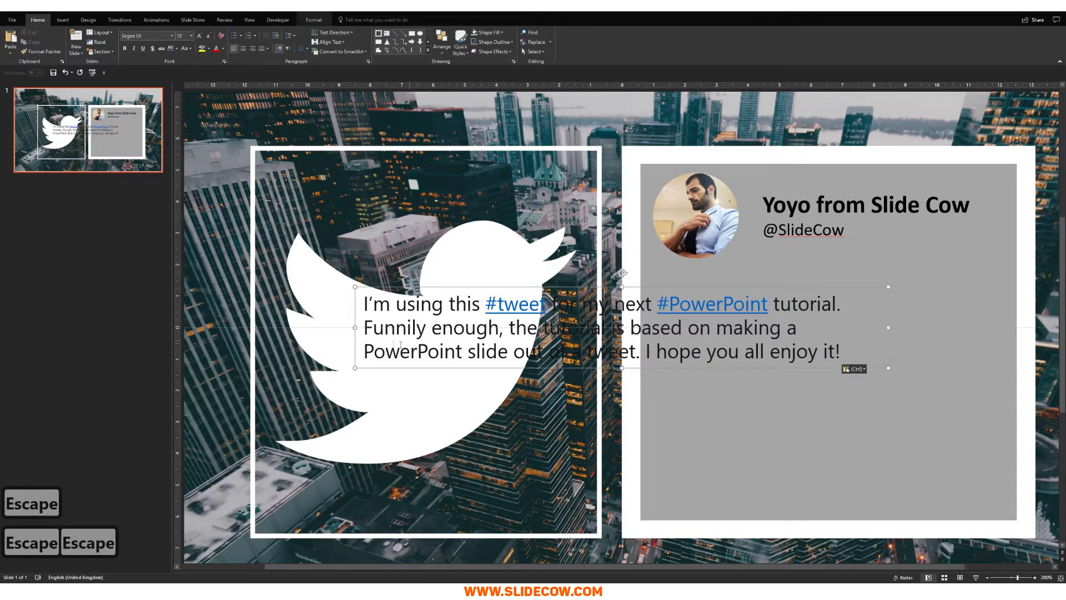
pyautogui.moveTo(355, 327); pyautogui.dragTo(652, 327)
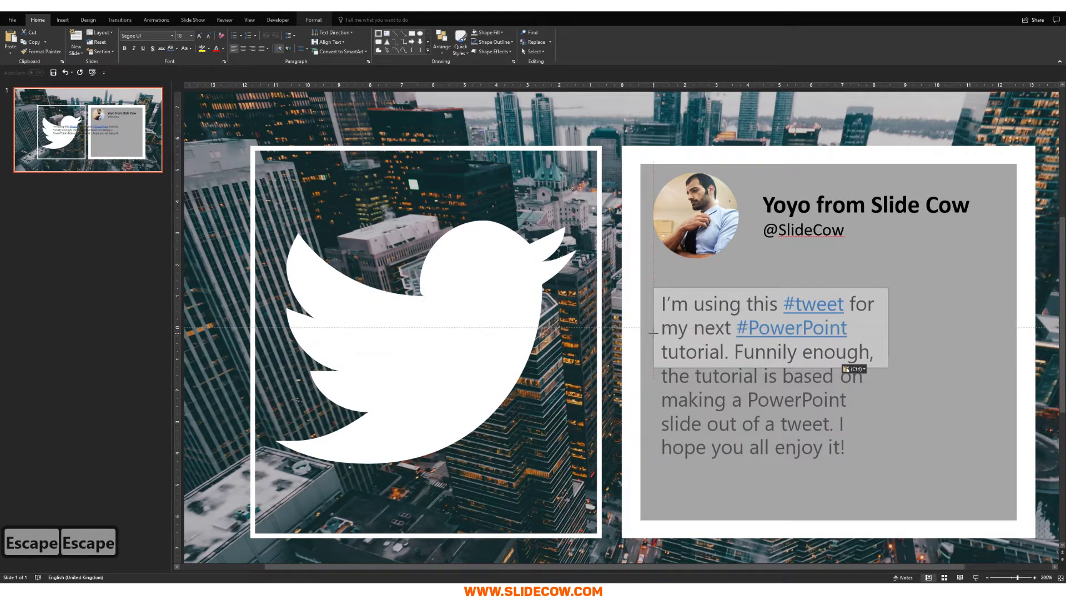
pyautogui.moveTo(889, 376); pyautogui.dragTo(1001, 374)
pyautogui.press('Escape')
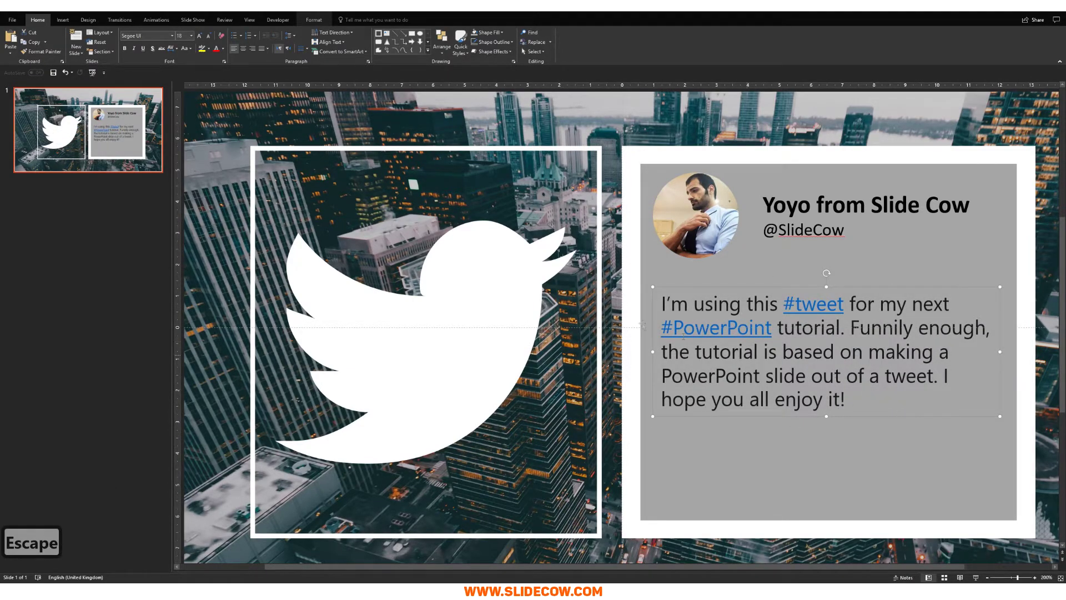
# Set the tweet text to 24 pt and position it just under the handle
pyautogui.click(183, 37)
pyautogui.write('25')
pyautogui.press('Return')
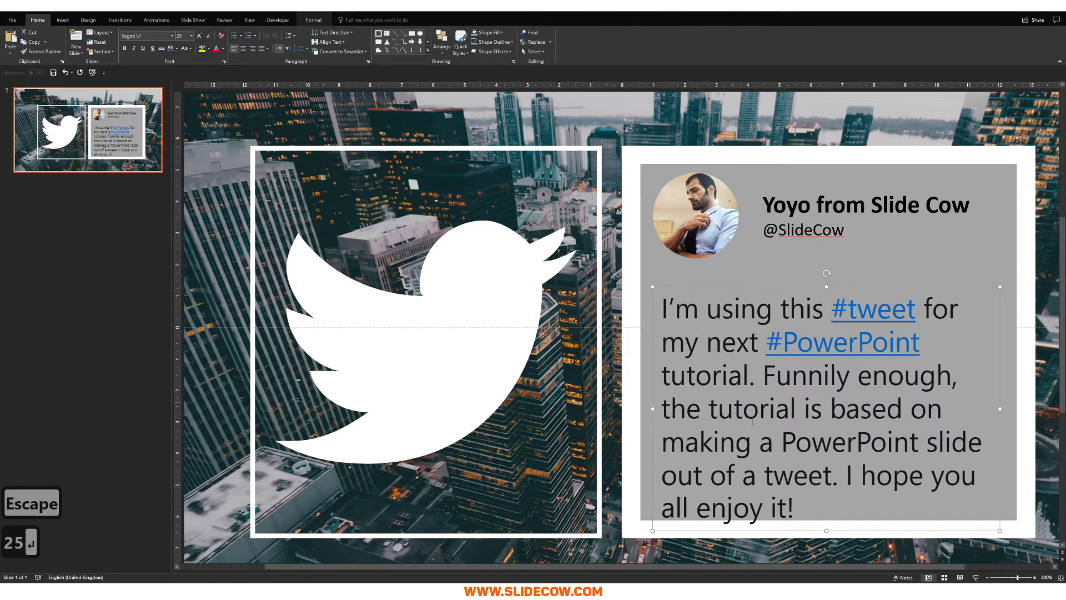
pyautogui.press('Escape')
pyautogui.moveTo(677, 283); pyautogui.dragTo(678, 259)
pyautogui.click(183, 35)
pyautogui.write('24')
pyautogui.press('Return')
pyautogui.press('Escape')
pyautogui.press('Escape')
pyautogui.press('Escape')
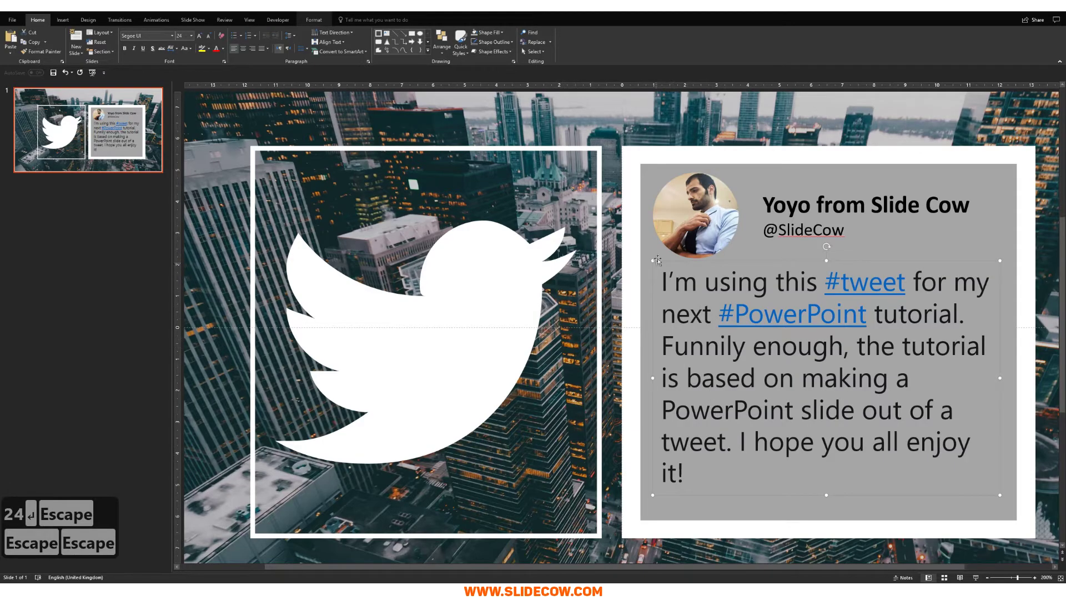
pyautogui.moveTo(668, 262); pyautogui.dragTo(668, 264)
# Copy the timestamp '4:02 PM - 1 Jan 2018' from the tweet and return to PowerPoint
pyautogui.press('Escape')
pyautogui.press('Escape')
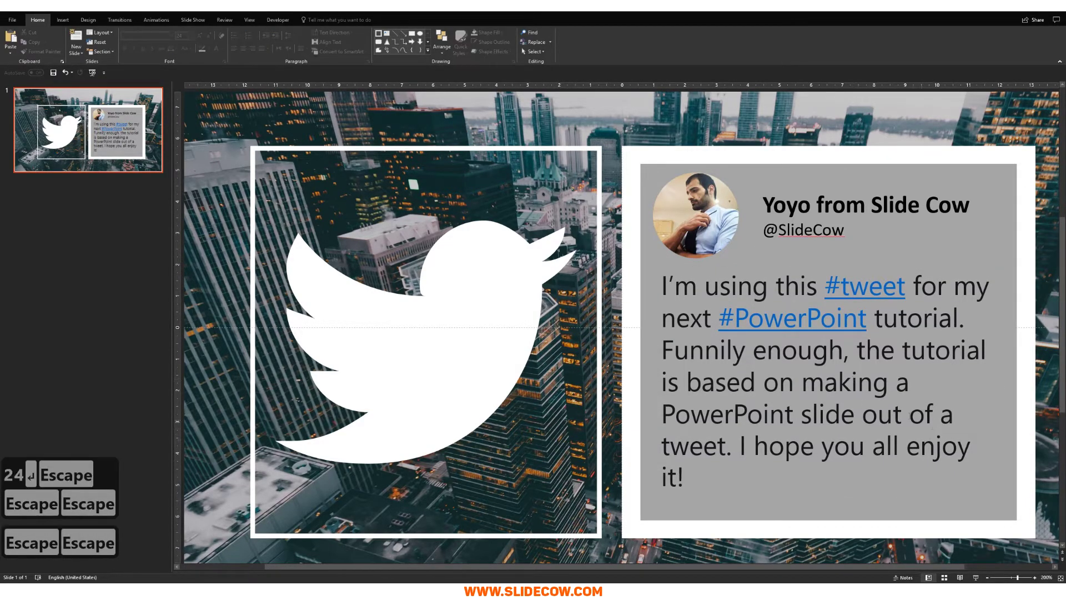
pyautogui.scroll(-3, 799, 404)
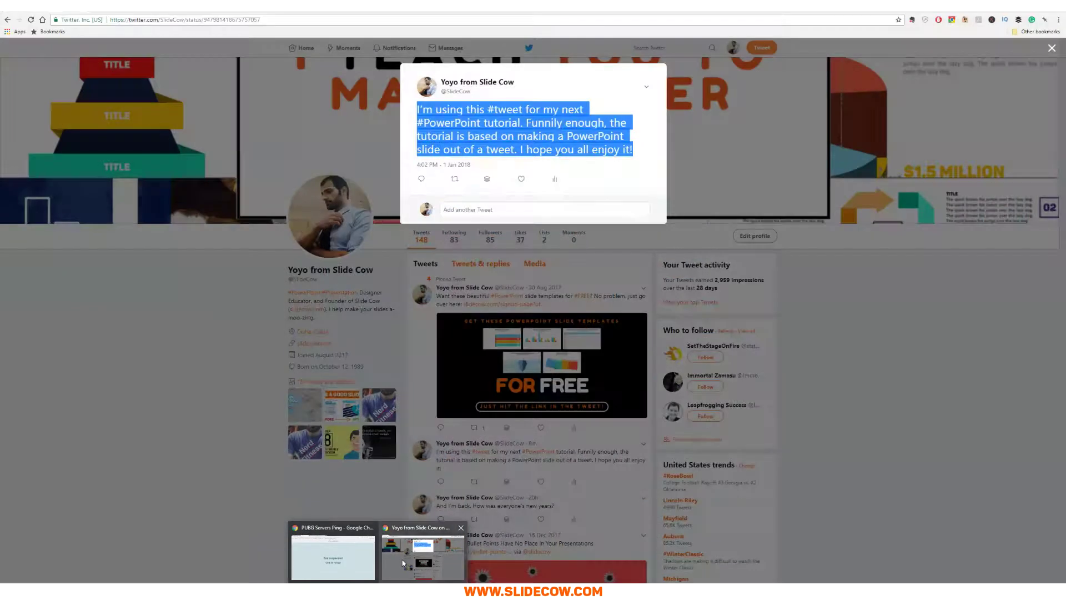
pyautogui.click(403, 562)
pyautogui.moveTo(419, 167); pyautogui.dragTo(472, 167)
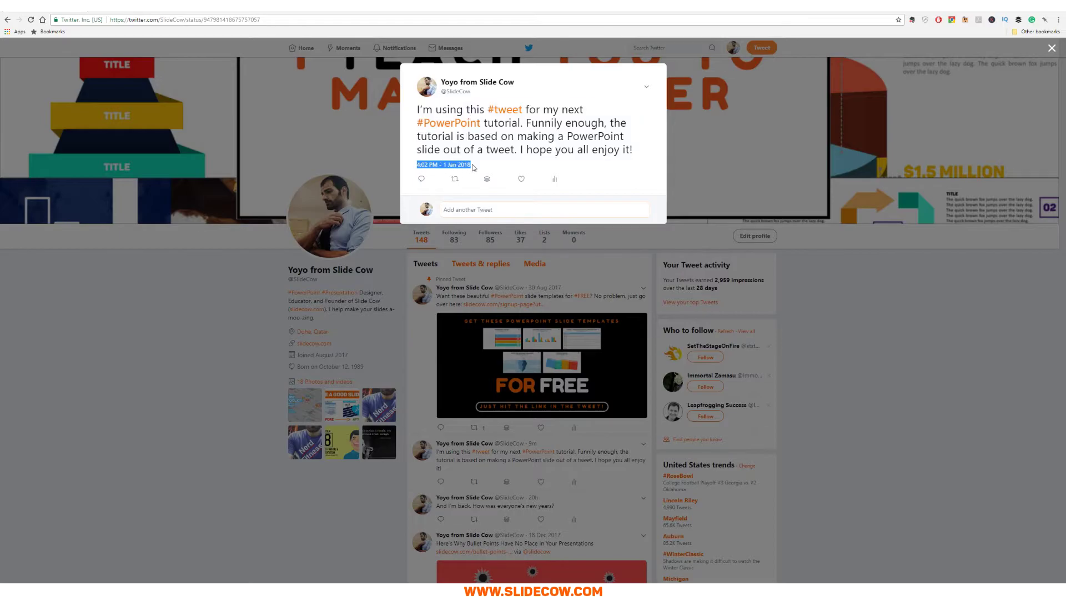
pyautogui.hotkey('ctrl', 'c')
pyautogui.hotkey('alt', 'Tab')
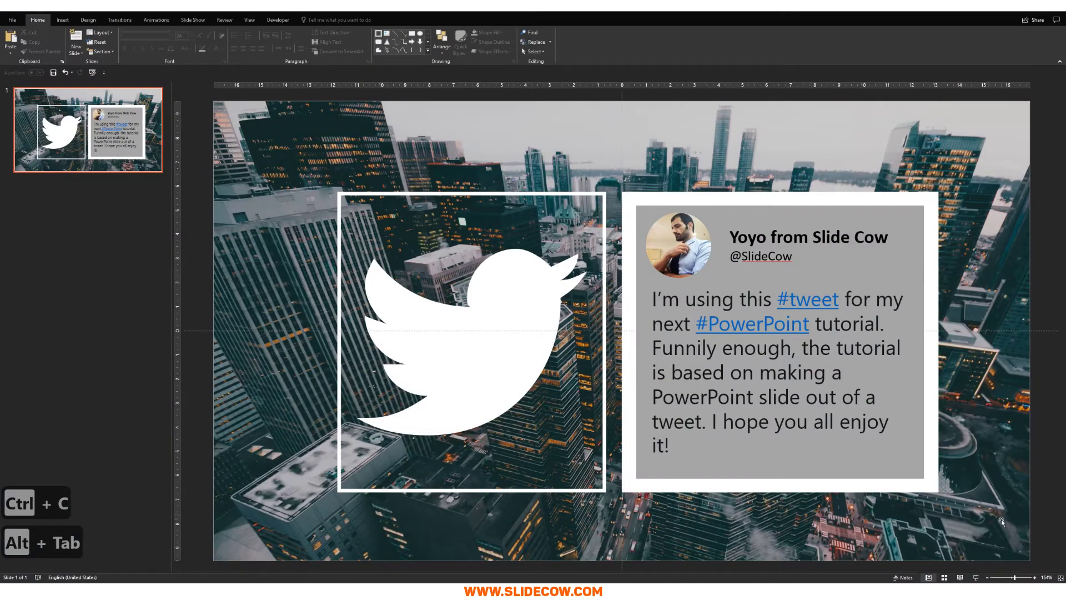
# Paste the timestamp below the tweet text at 12 pt in light grey
pyautogui.hotkey('ctrl', 'v')
pyautogui.moveTo(597, 320); pyautogui.dragTo(696, 457)
pyautogui.scroll(5, 696, 456)
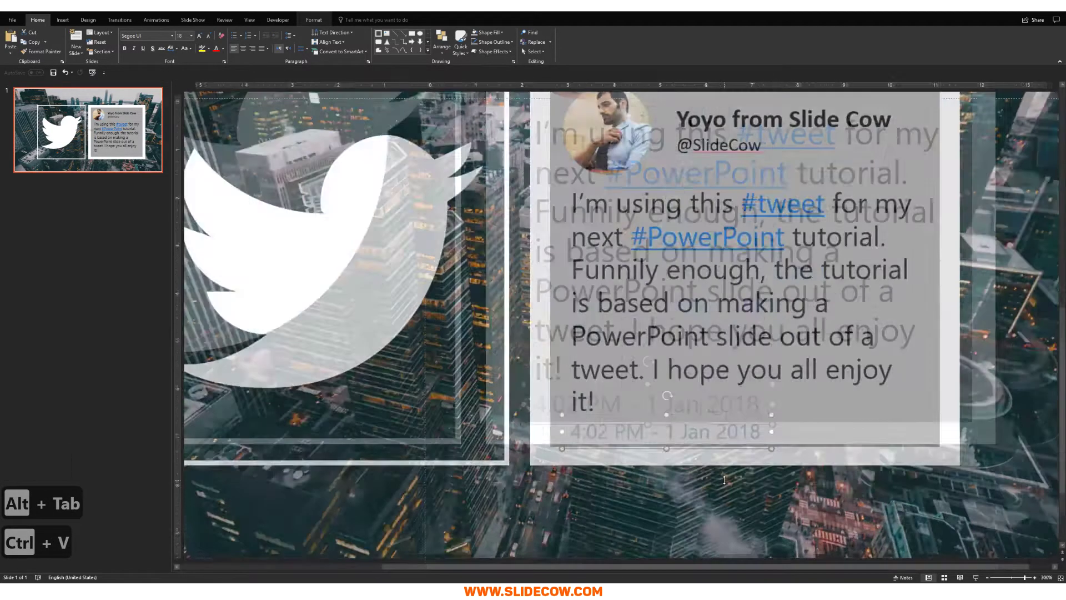
pyautogui.press('Escape')
pyautogui.click(183, 36)
pyautogui.write('14')
pyautogui.press('Return')
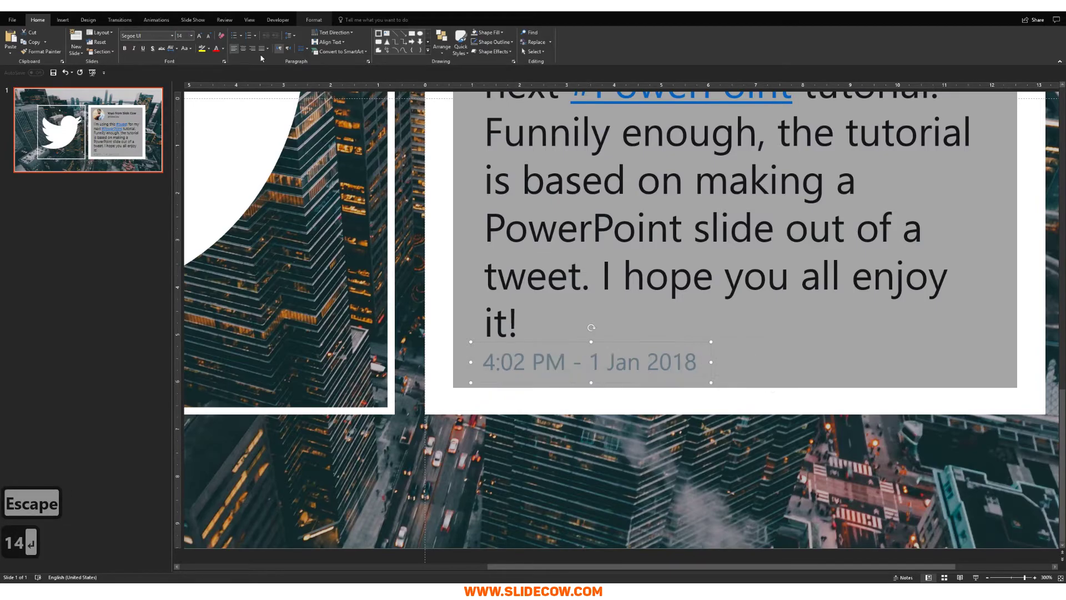
pyautogui.click(183, 36)
pyautogui.write('12')
pyautogui.press('Return')
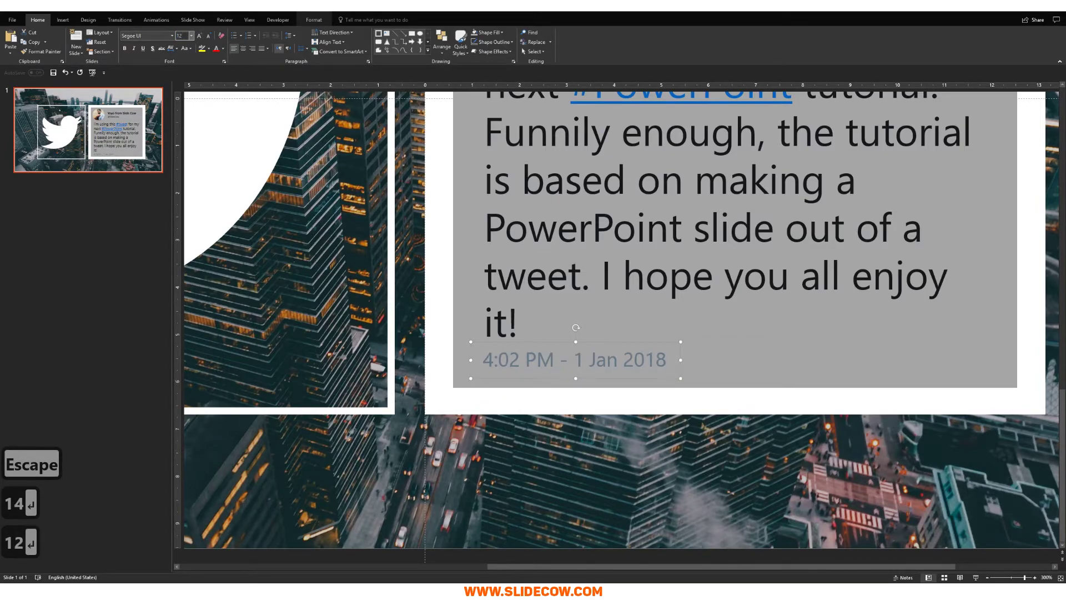
pyautogui.click(223, 48)
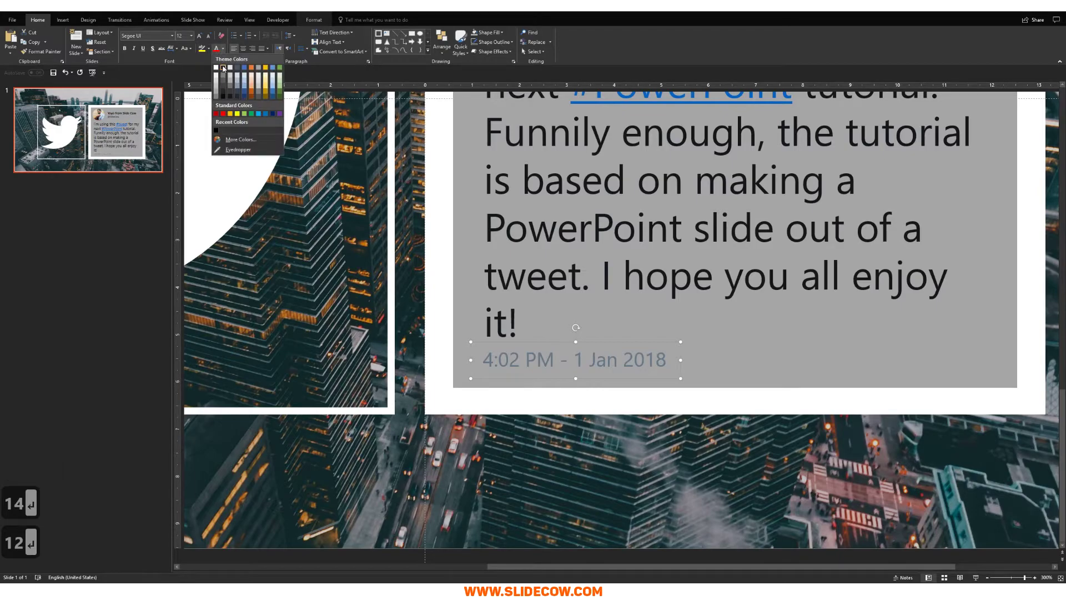
pyautogui.click(217, 95)
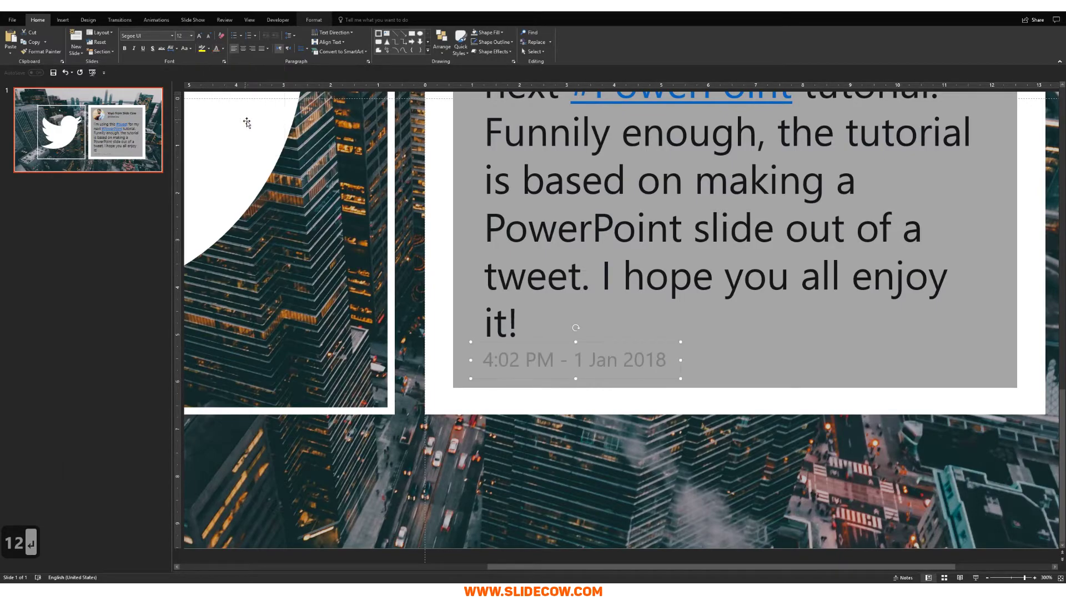
# Compare with the original tweet and align the timestamp under the tweet text
pyautogui.hotkey('alt', 'Tab')
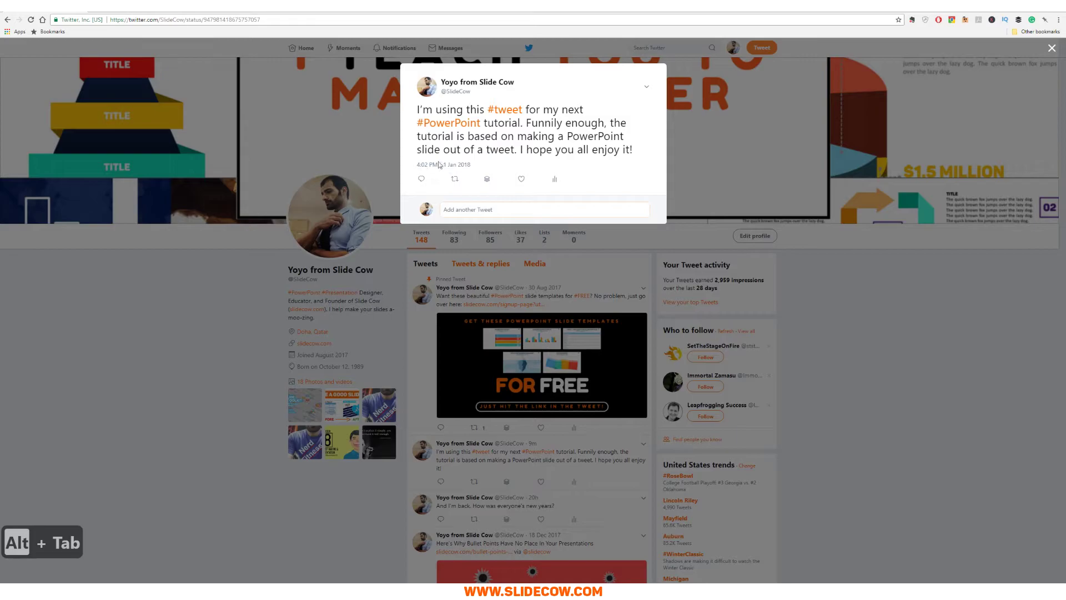
pyautogui.hotkey('alt', 'Tab')
pyautogui.press('Escape')
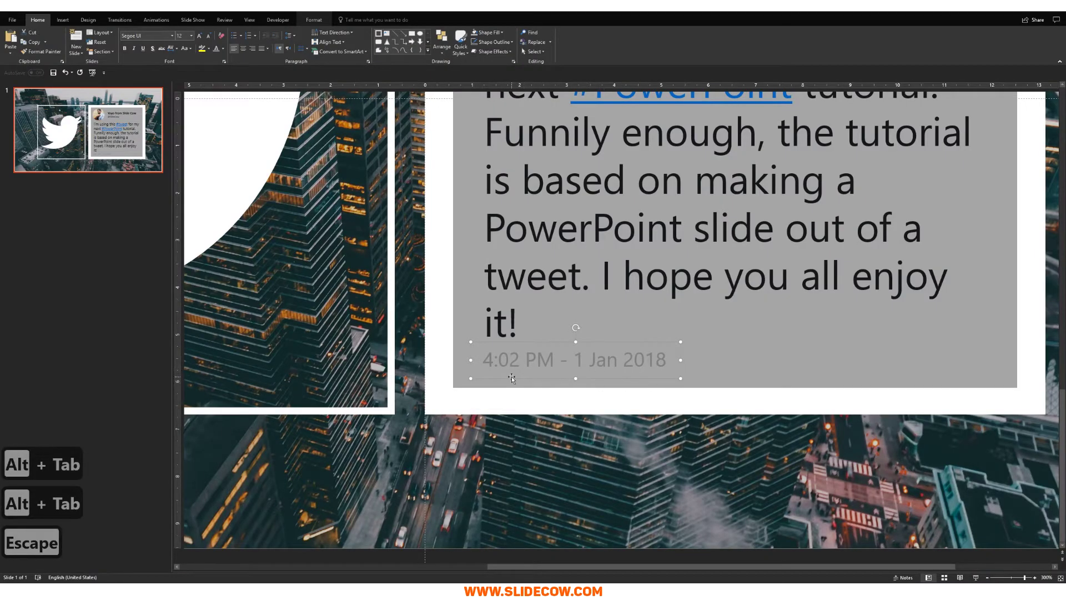
pyautogui.hotkey('ctrl', 'z')
pyautogui.press('Escape')
pyautogui.press('Escape')
pyautogui.press('Escape')
pyautogui.press('Escape')
pyautogui.press('Escape')
pyautogui.press('Escape')
pyautogui.press('Escape')
pyautogui.press('Escape')
pyautogui.press('Escape')
pyautogui.press('Escape')
pyautogui.press('Escape')
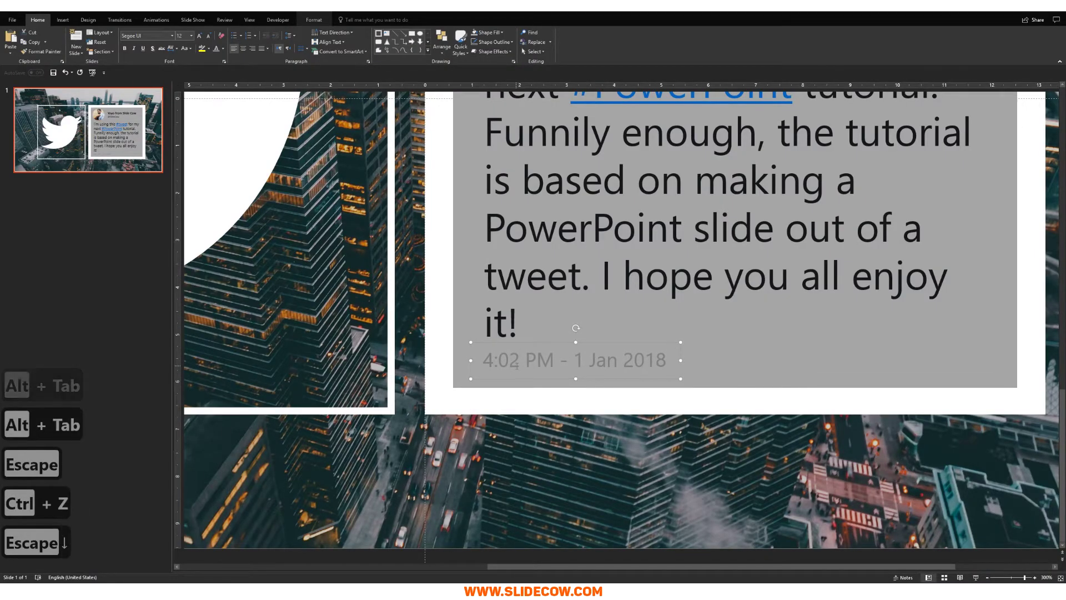
pyautogui.press('Escape')
pyautogui.press('Escape')
pyautogui.press('Escape')
pyautogui.press('Escape')
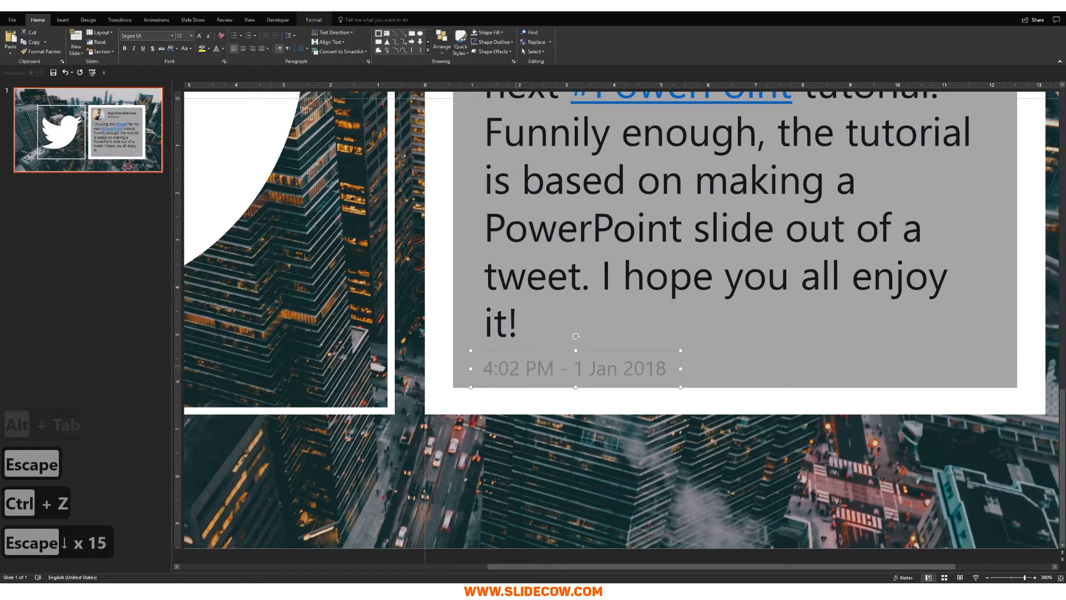
pyautogui.moveTo(476, 358); pyautogui.dragTo(471, 359)
pyautogui.press('Up')
pyautogui.press('Up')
pyautogui.press('Up')
pyautogui.press('Up')
pyautogui.press('Down')
pyautogui.press('Down')
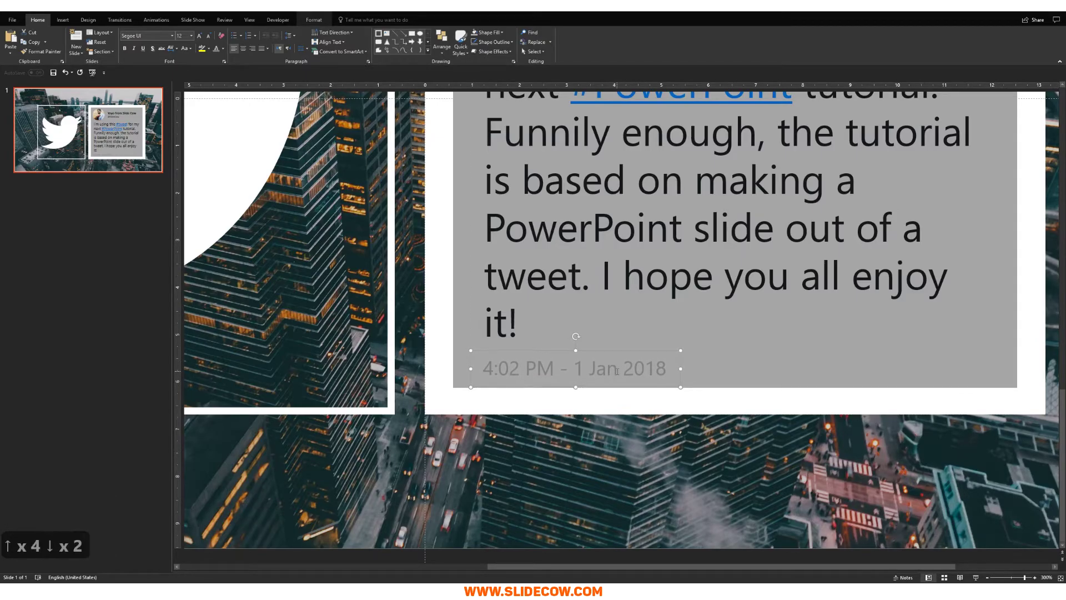
pyautogui.scroll(-10, 617, 371)
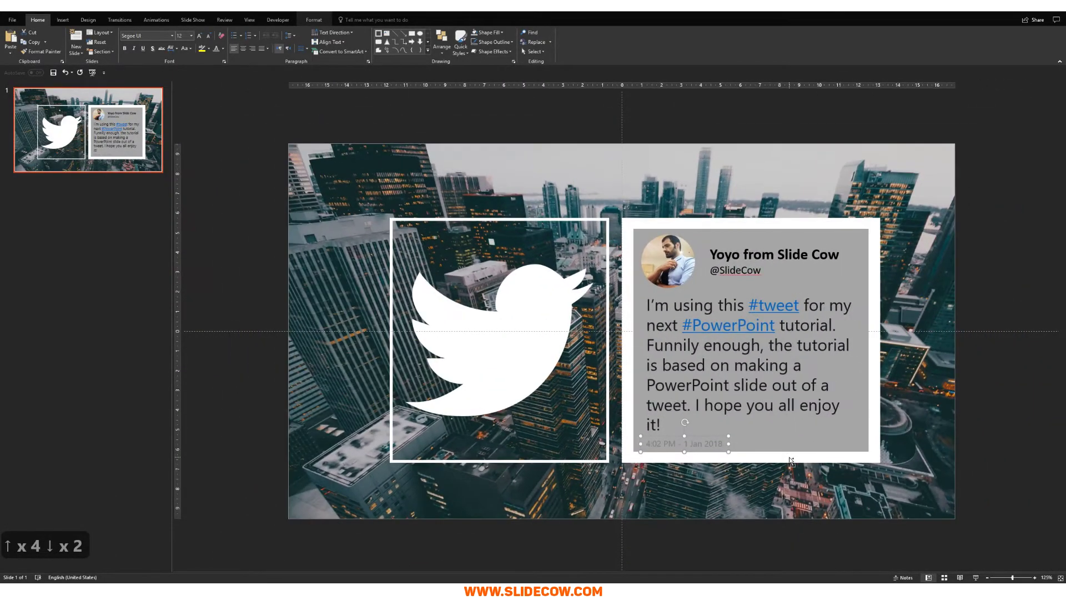
# Delete the grey box so photo, name, handle, tweet and timestamp sit on the white card
pyautogui.click(864, 448)
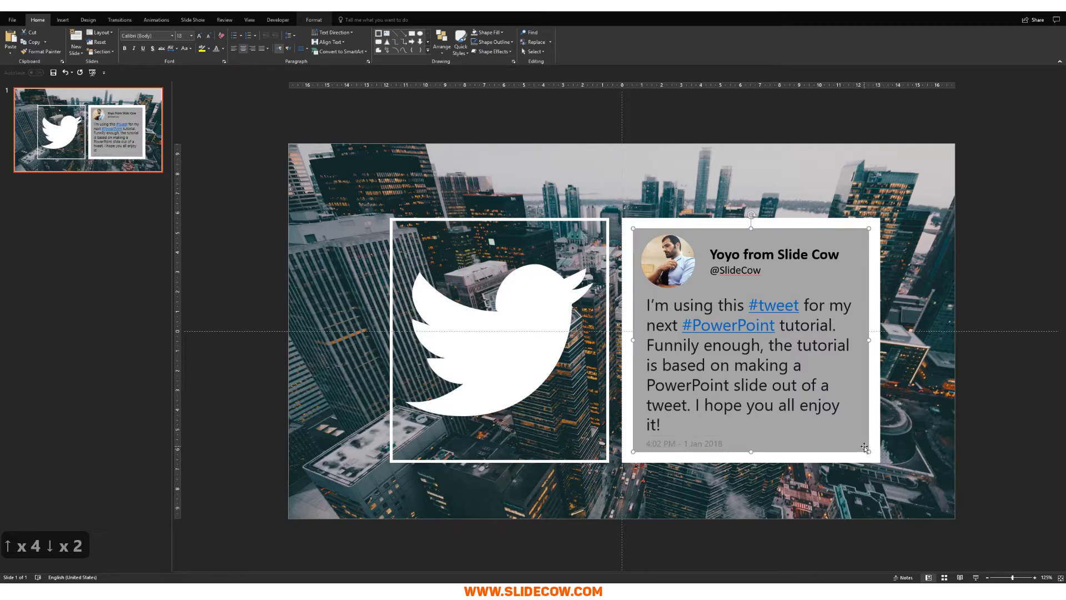
pyautogui.press('Delete')
pyautogui.press('Escape')
pyautogui.press('Escape')
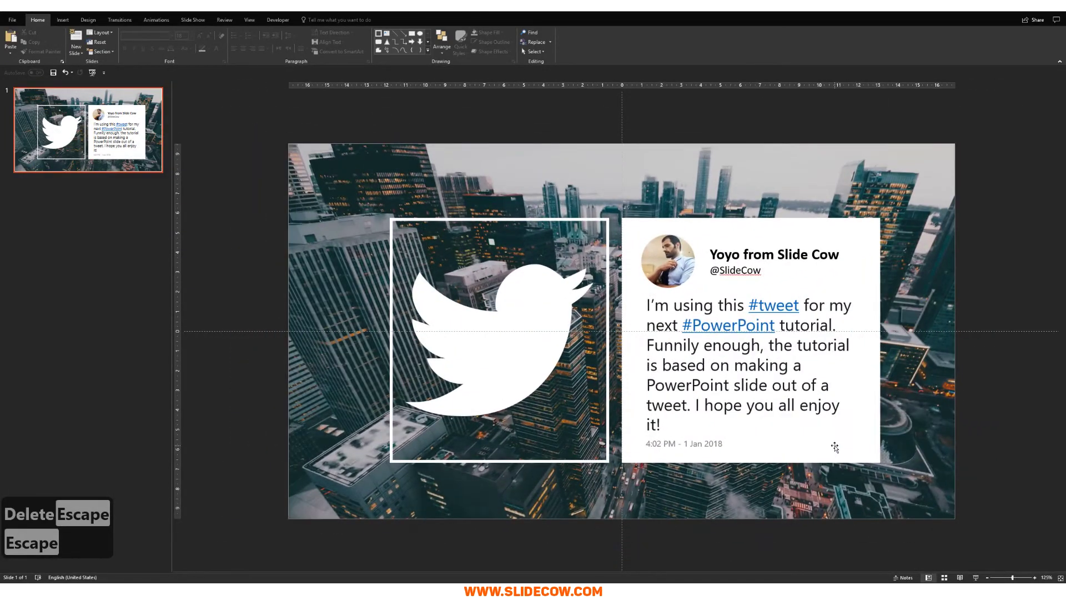
pyautogui.click(824, 437)
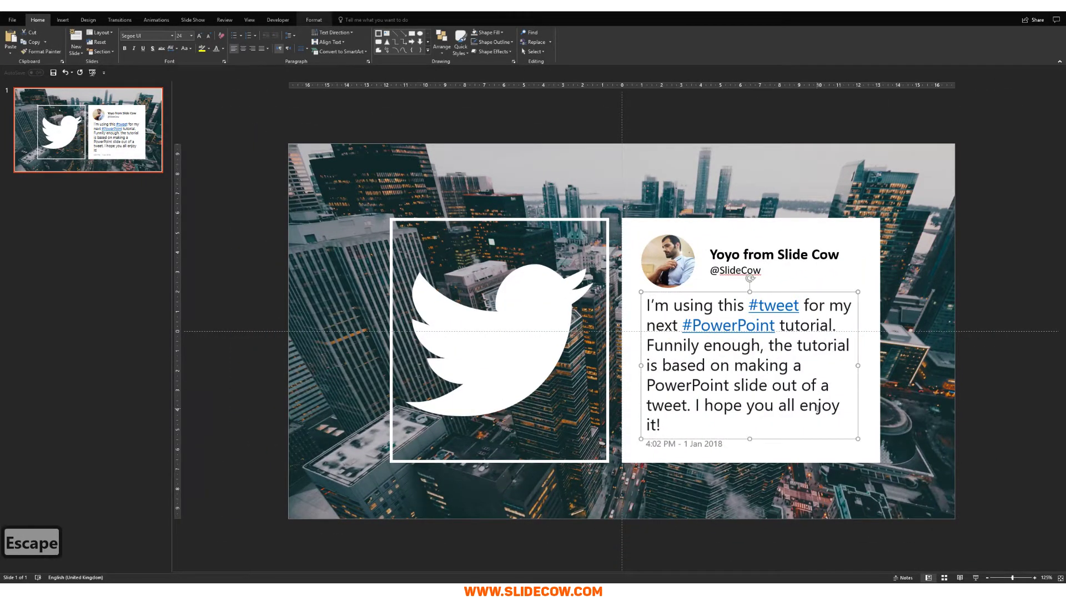
pyautogui.press('Escape')
pyautogui.press('Escape')
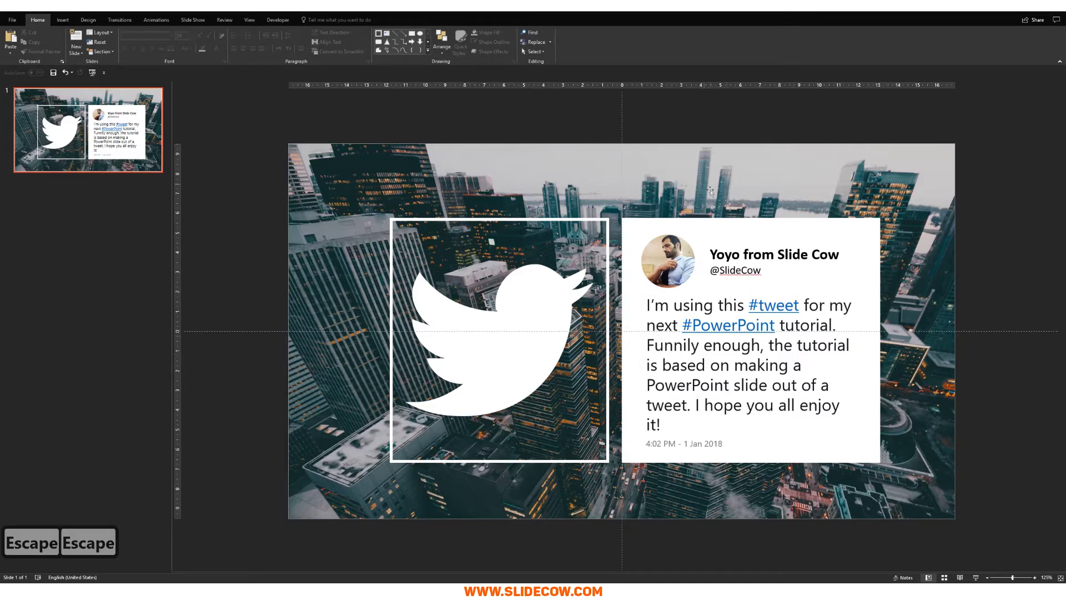
pyautogui.click(738, 266)
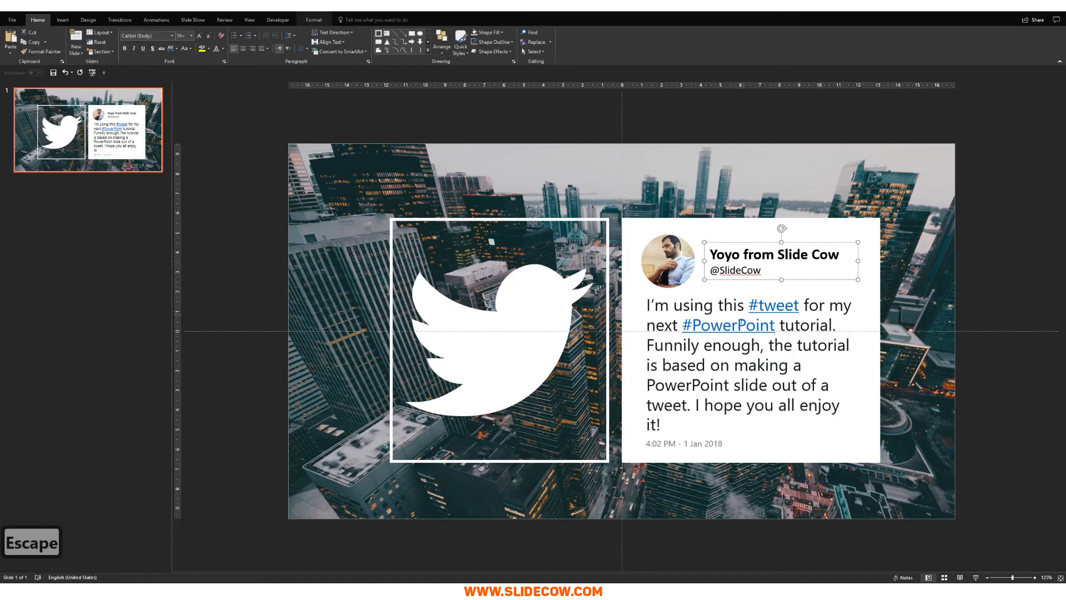
pyautogui.scroll(3, 729, 365)
pyautogui.press('Escape')
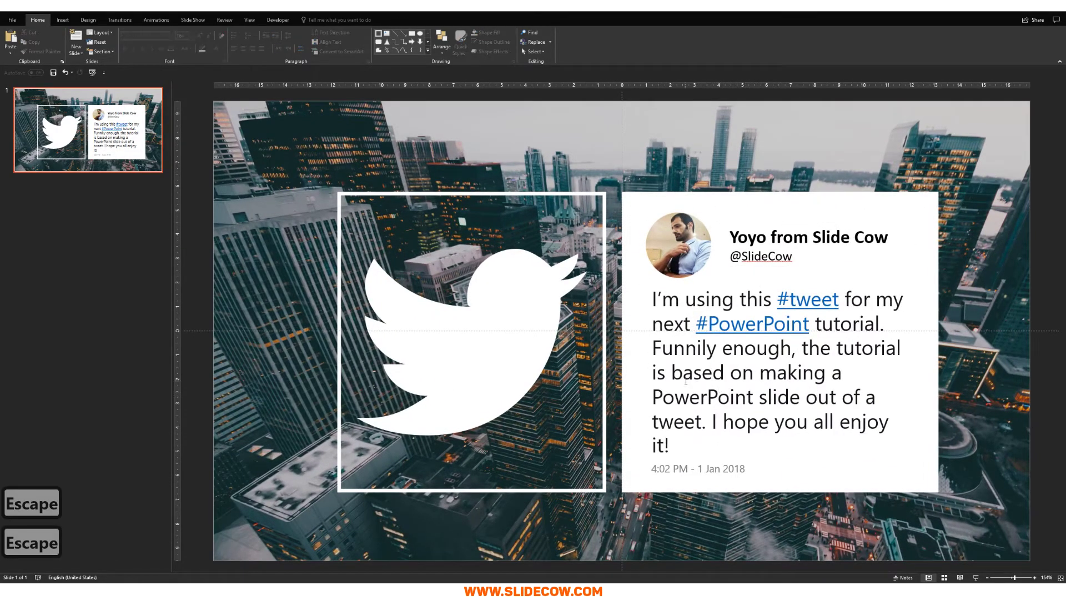
pyautogui.press('Escape')
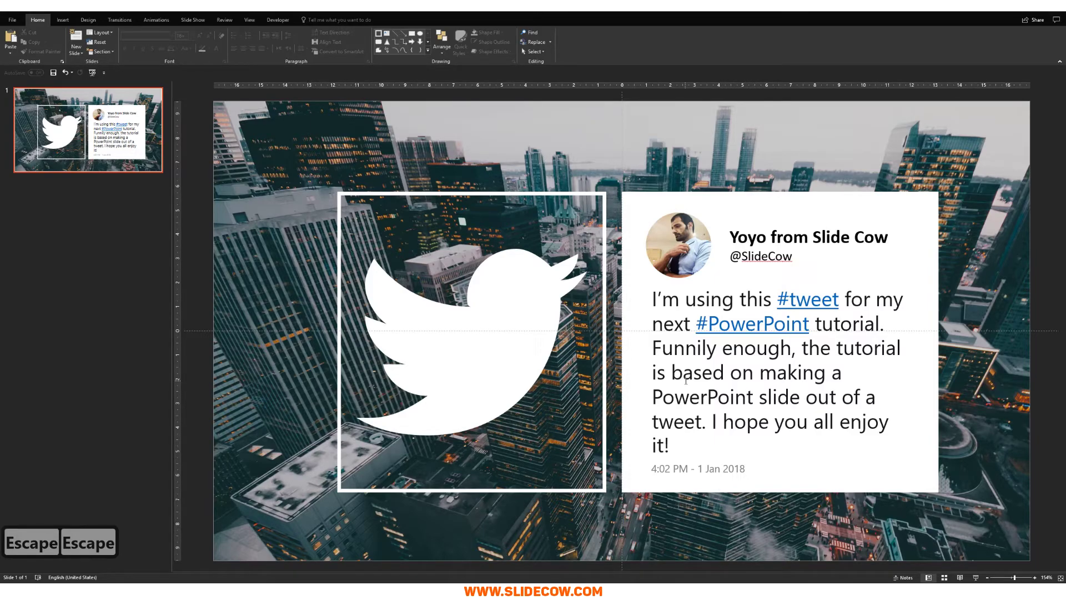
pyautogui.hotkey('ctrl', 'z')
pyautogui.press('Escape')
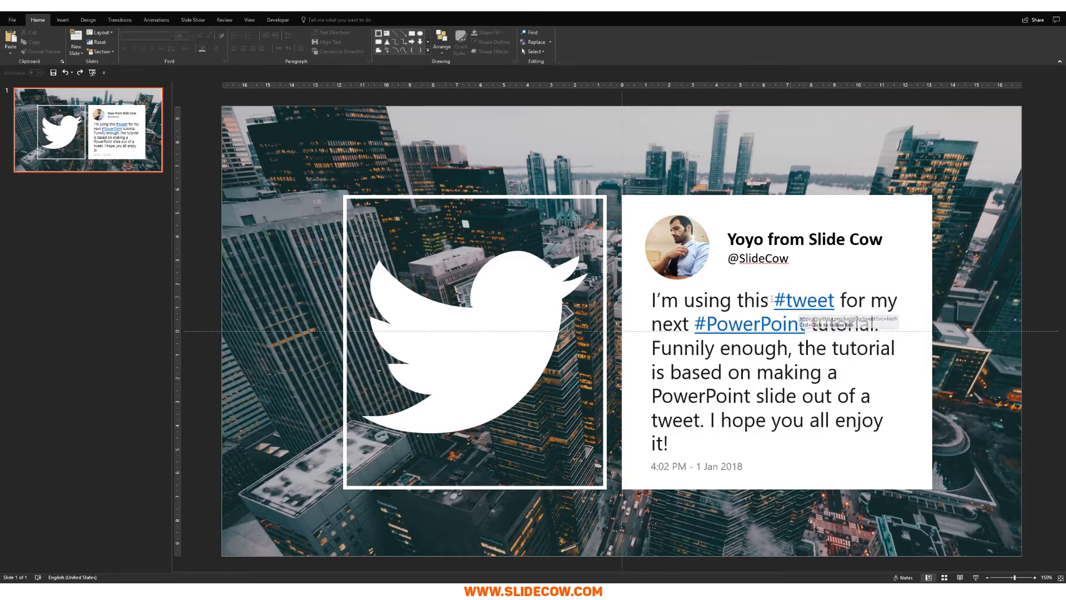
# Remove the hyperlinks from the #tweet and #PowerPoint hashtags
pyautogui.doubleClick(803, 300)
pyautogui.scroll(5, 748, 349)
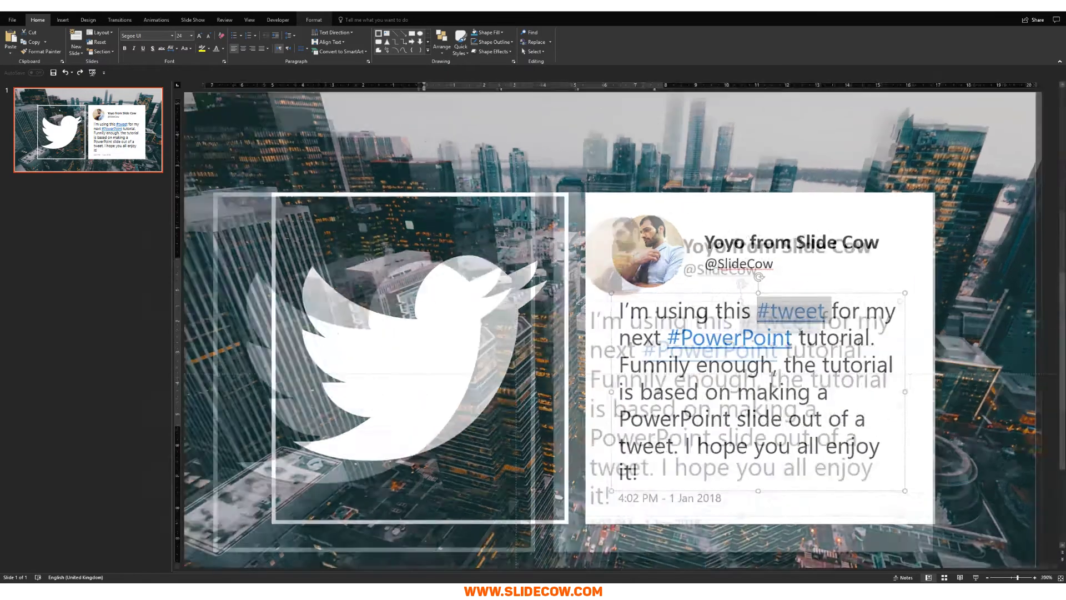
pyautogui.rightClick(760, 336)
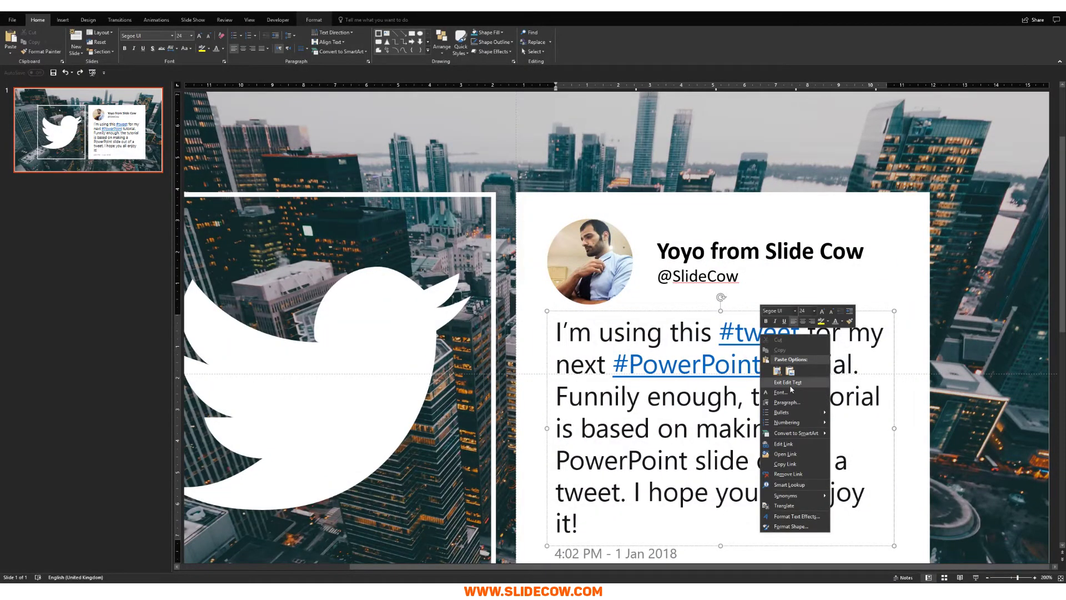
pyautogui.click(820, 468)
pyautogui.rightClick(724, 368)
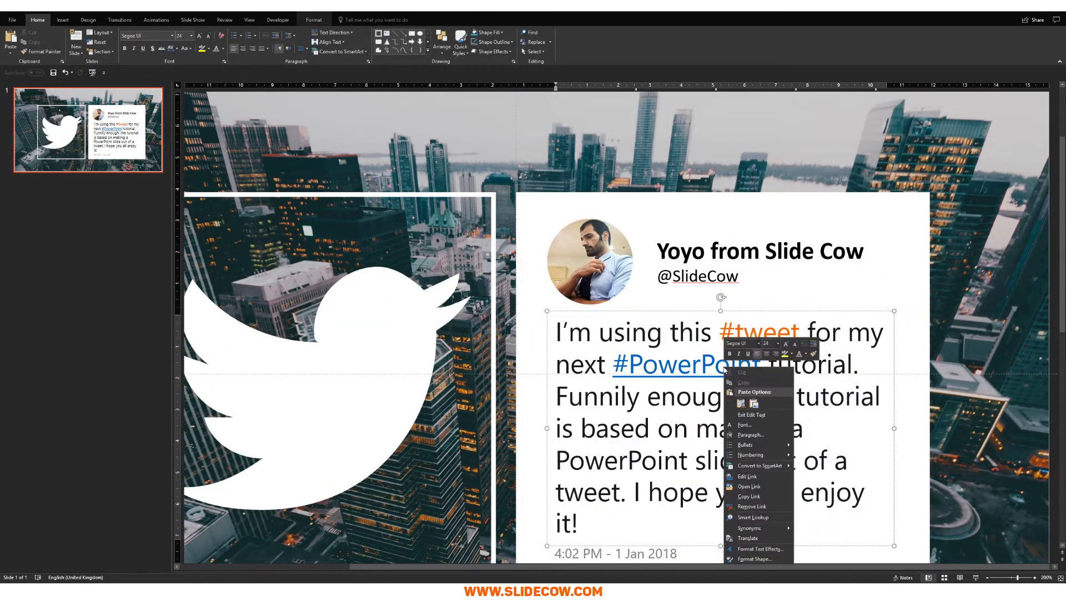
pyautogui.click(752, 506)
pyautogui.press('Escape')
pyautogui.press('Escape')
pyautogui.press('Escape')
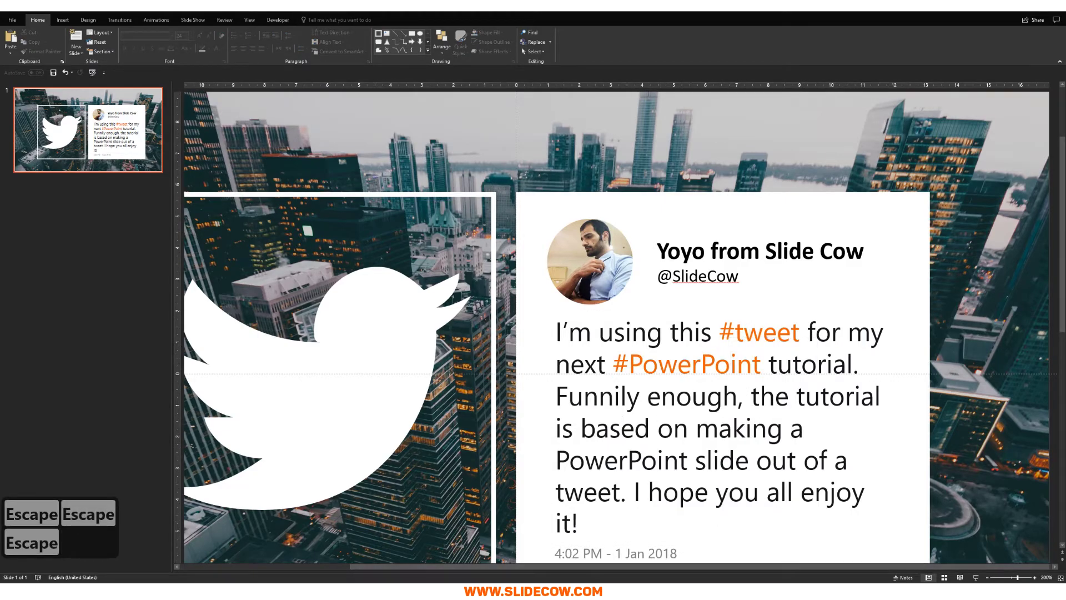
# Check the original tweet in the browser, then paste the copied blue swatch onto the slide
pyautogui.moveTo(388, 580)
pyautogui.click(414, 562)
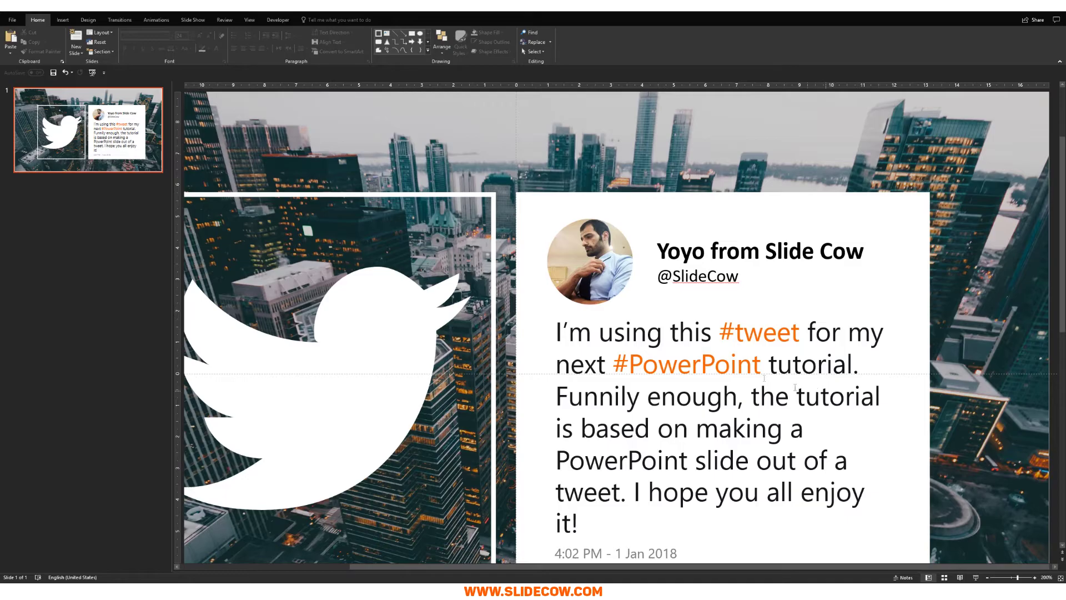
pyautogui.scroll(-5, 663, 365)
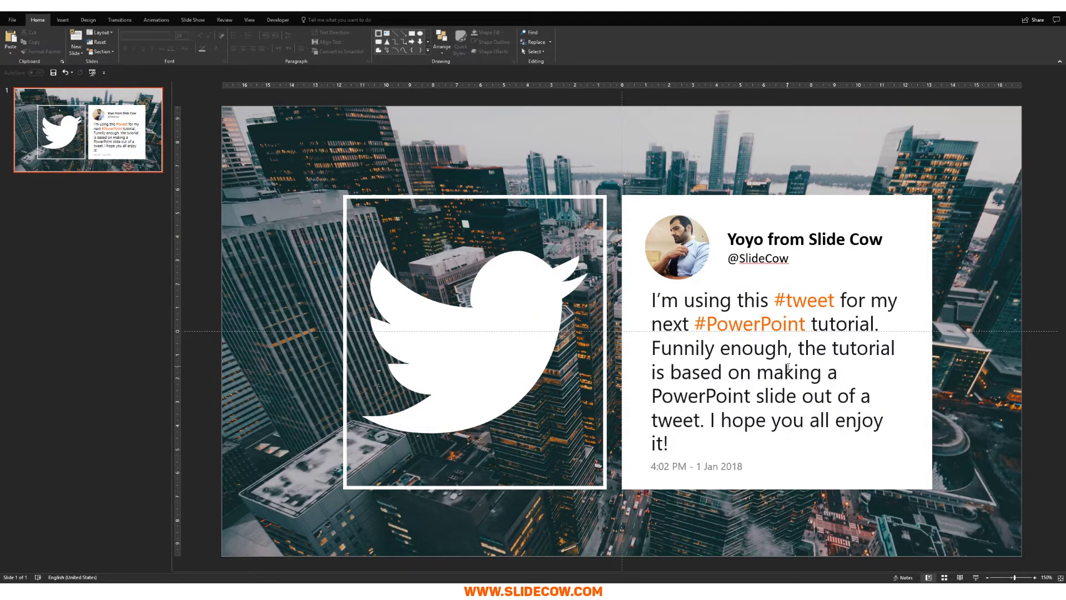
pyautogui.hotkey('ctrl', 'v')
# Position the blue swatch on the tweet card and eyedrop its blue onto #PowerPoint
pyautogui.moveTo(505, 522); pyautogui.dragTo(710, 365)
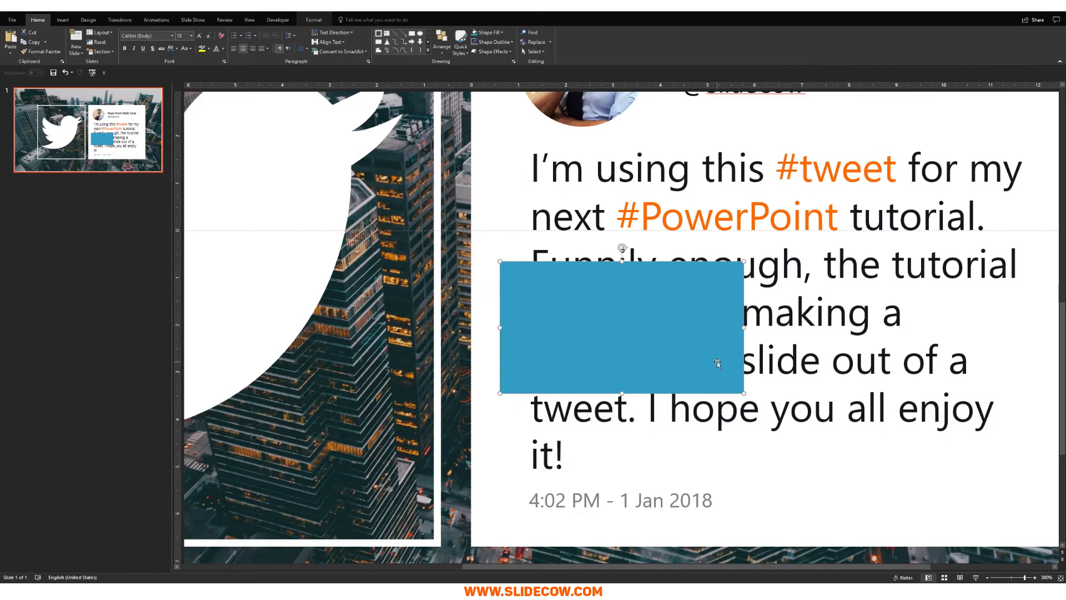
pyautogui.moveTo(639, 319); pyautogui.dragTo(651, 350)
pyautogui.click(666, 221)
pyautogui.moveTo(666, 221); pyautogui.dragTo(801, 224)
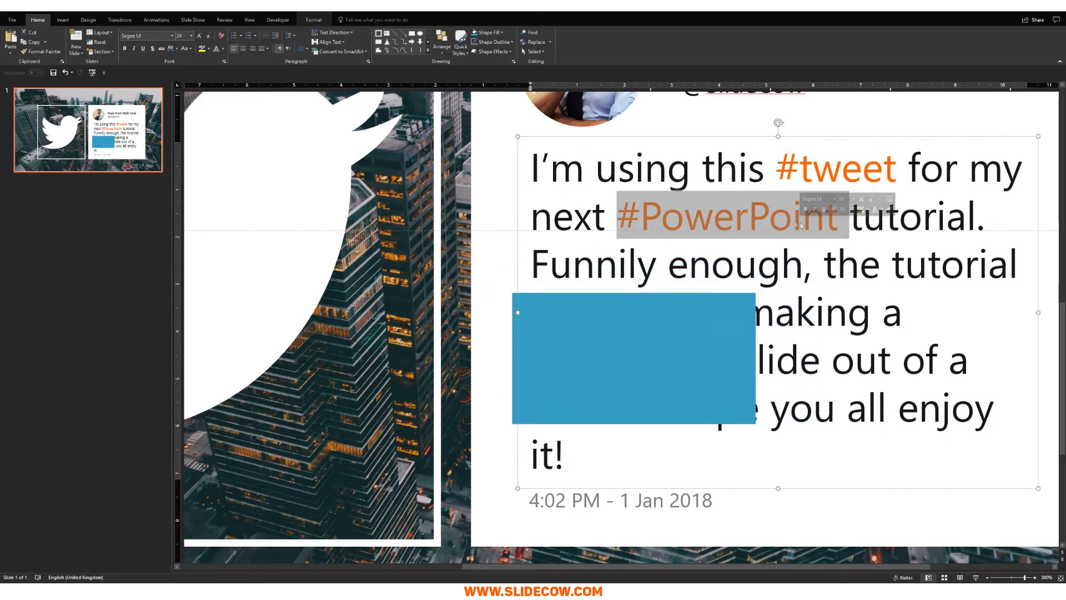
pyautogui.click(222, 48)
pyautogui.click(259, 152)
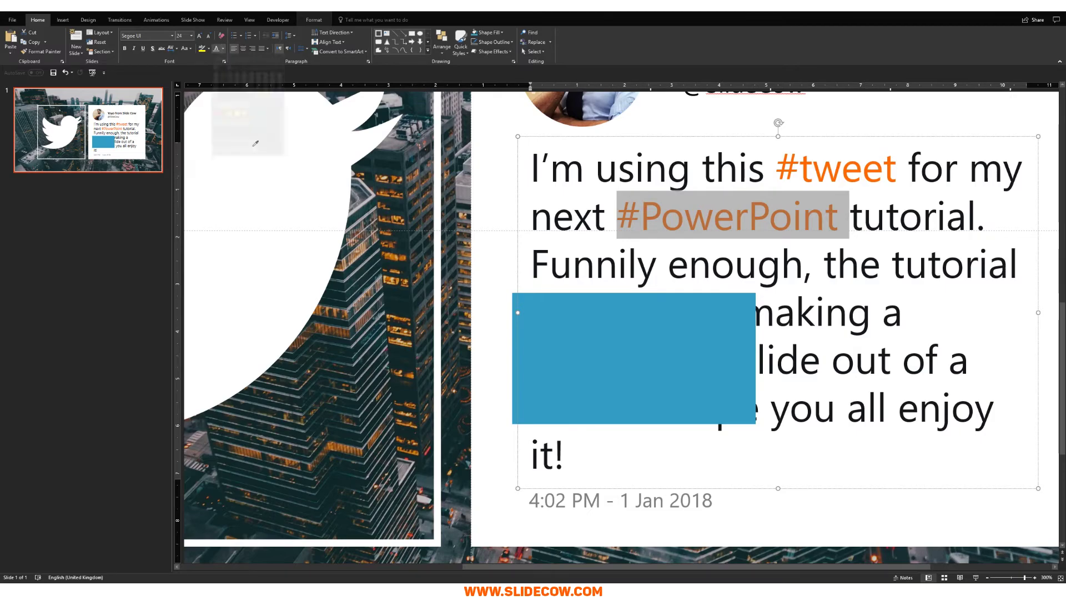
# Eyedrop the same blue onto #tweet, then delete the blue swatch
pyautogui.press('Escape')
pyautogui.moveTo(777, 169); pyautogui.dragTo(905, 169)
pyautogui.click(222, 48)
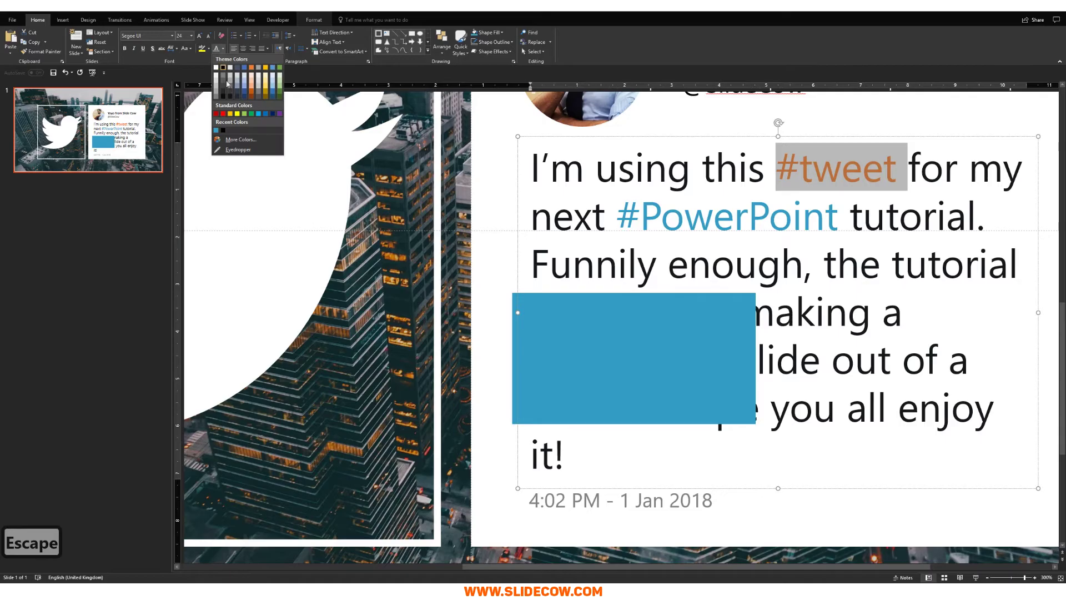
pyautogui.click(259, 152)
pyautogui.press('Escape')
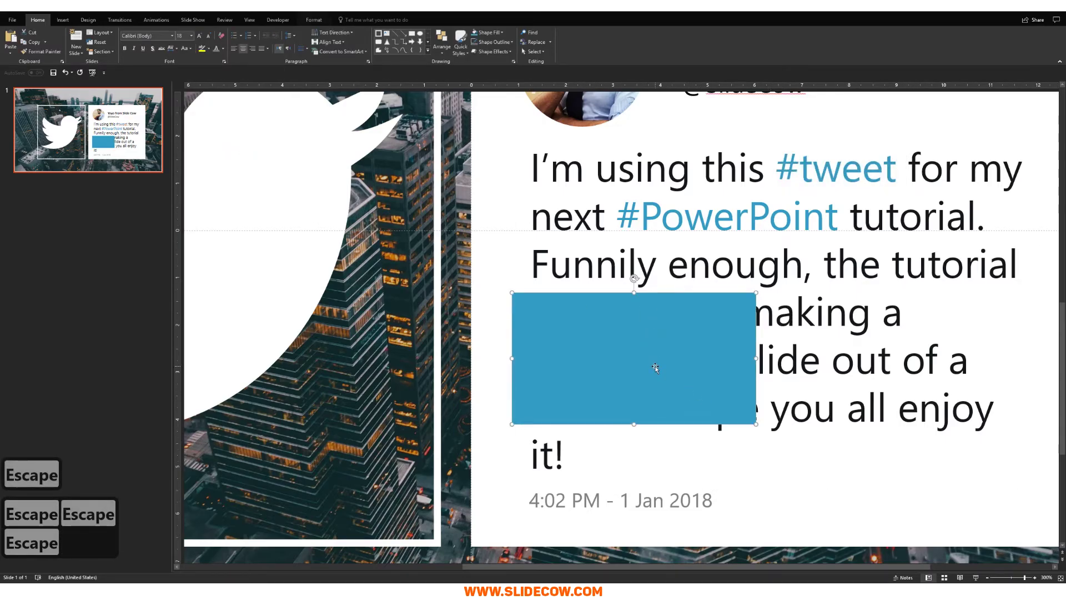
pyautogui.press('Delete')
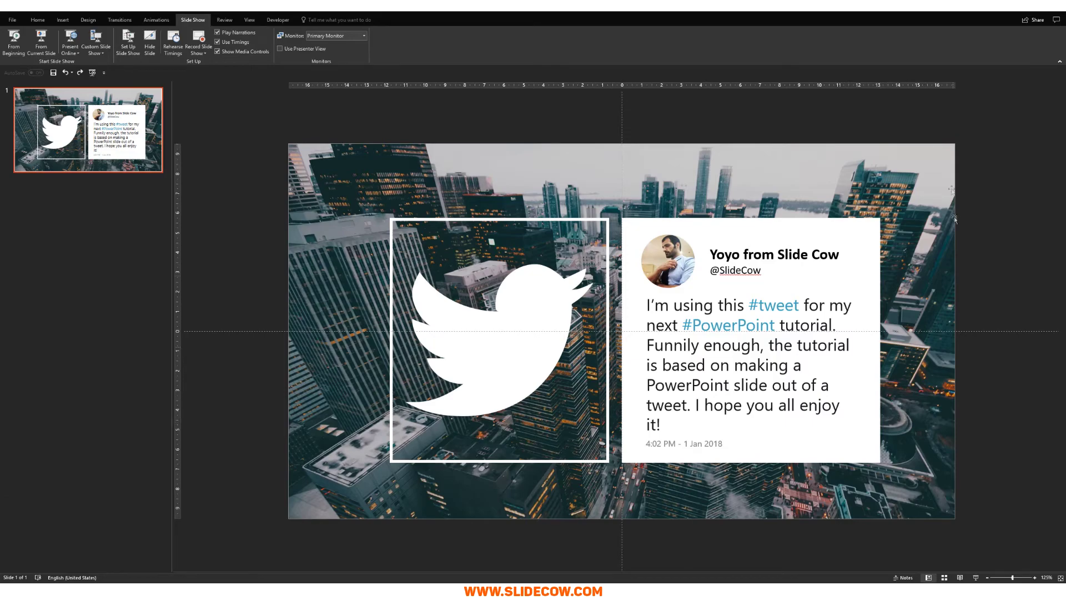
# Group the framed bird and tweet card, Align Center them horizontally, and start Slide Show
pyautogui.moveTo(1008, 201); pyautogui.dragTo(342, 538)
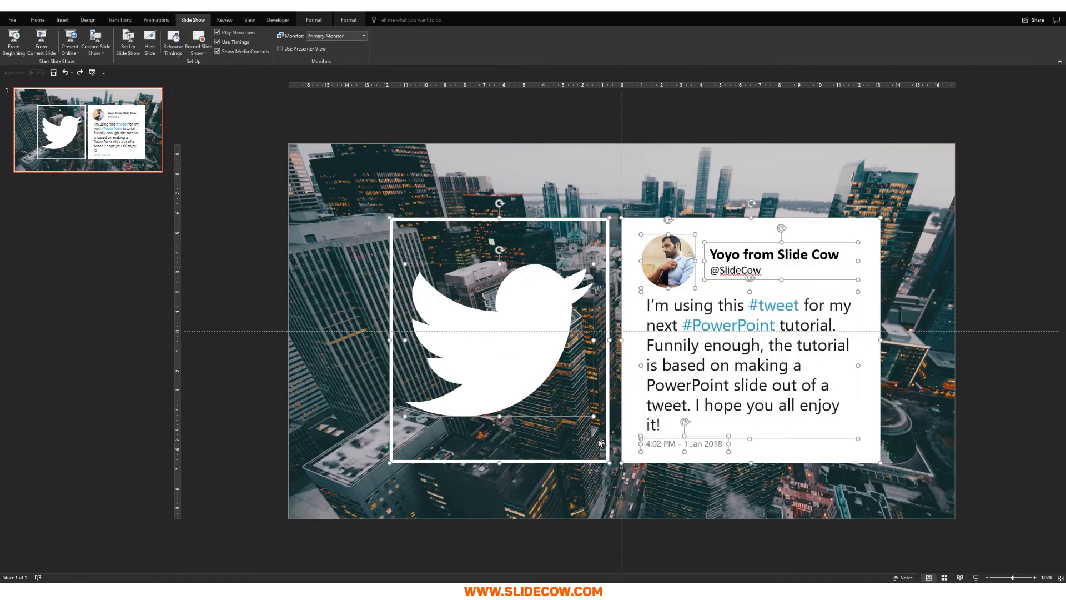
pyautogui.hotkey('ctrl', 'g')
pyautogui.click(38, 19)
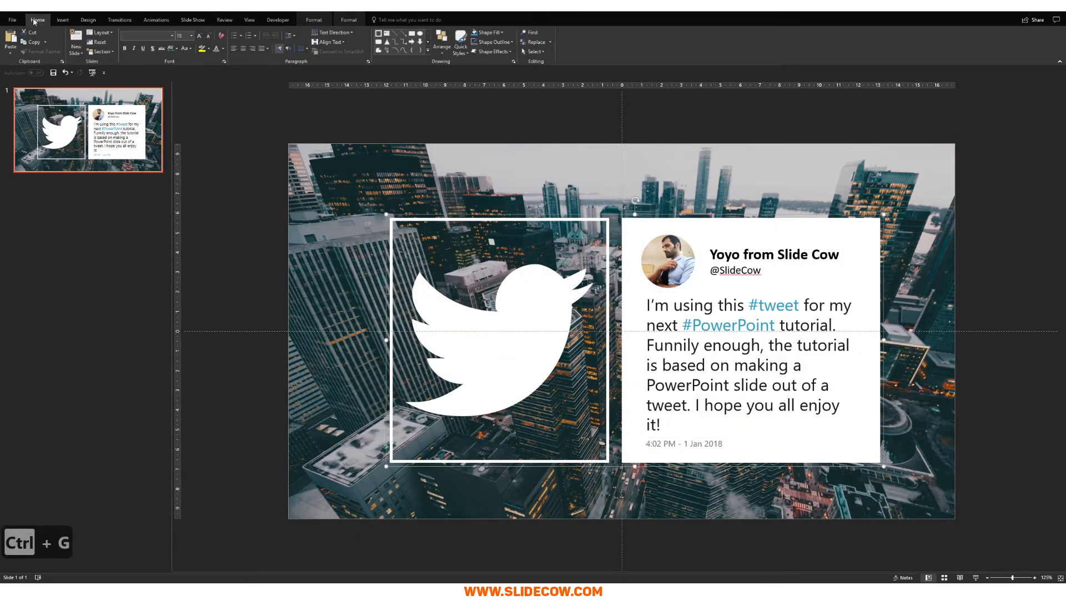
pyautogui.click(441, 44)
pyautogui.moveTo(453, 160)
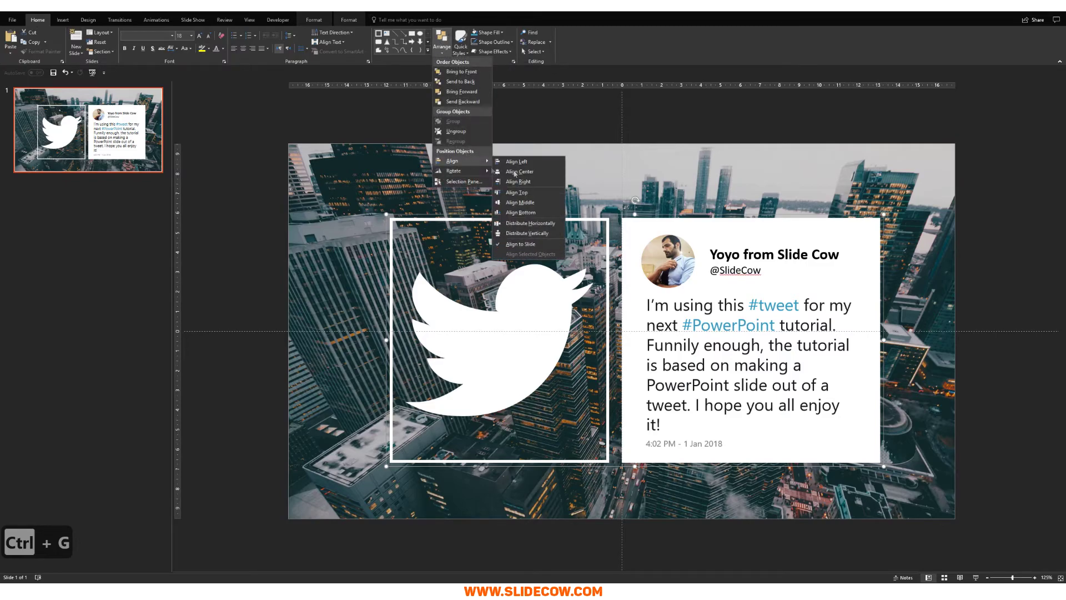
pyautogui.click(513, 175)
pyautogui.press('Escape')
pyautogui.press('Escape')
pyautogui.press('Escape')
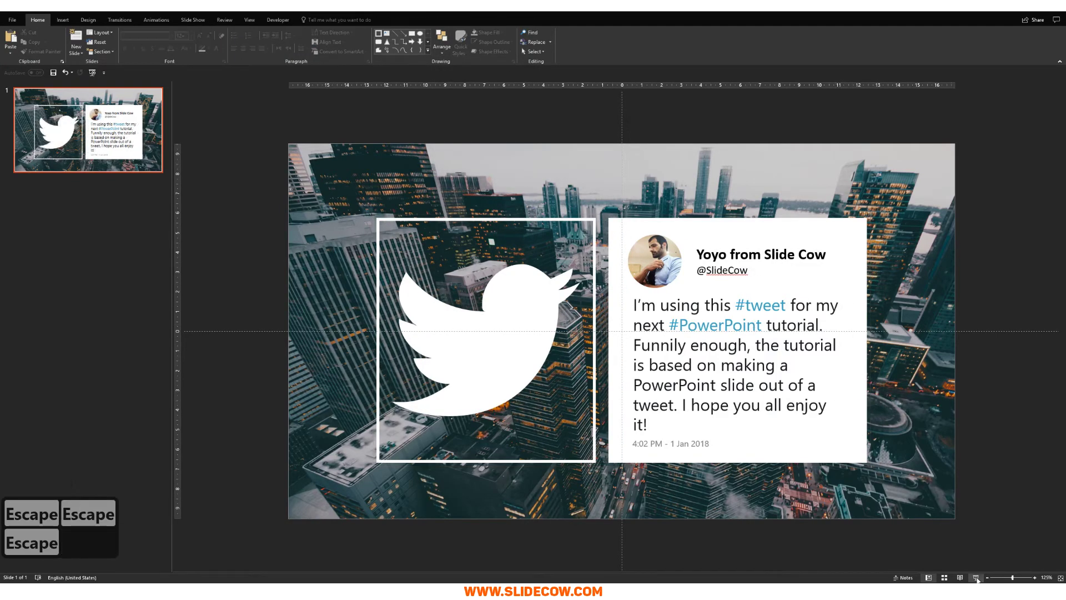
pyautogui.click(975, 577)
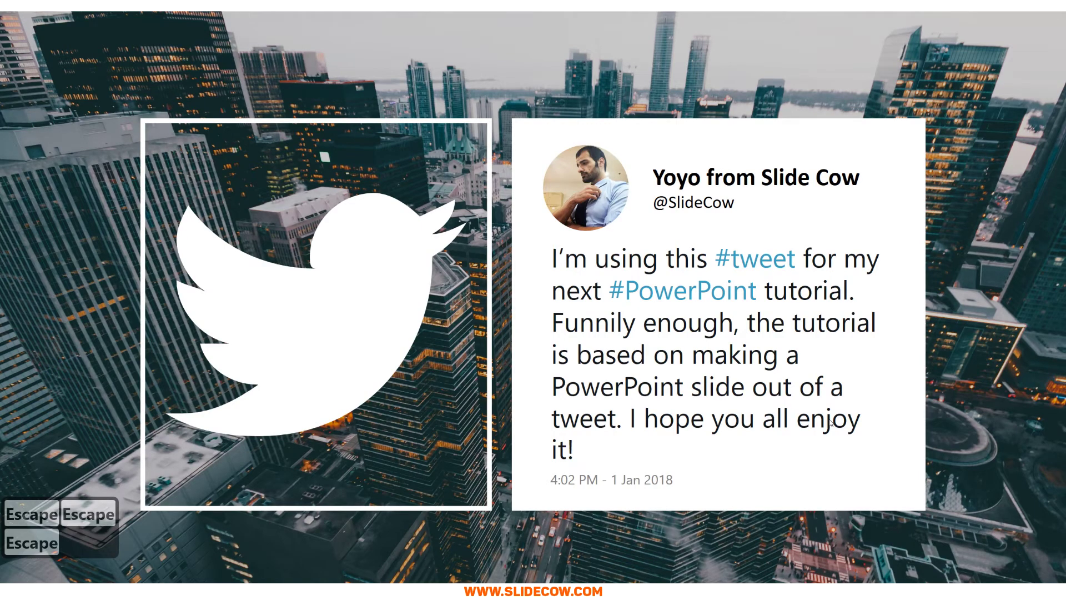